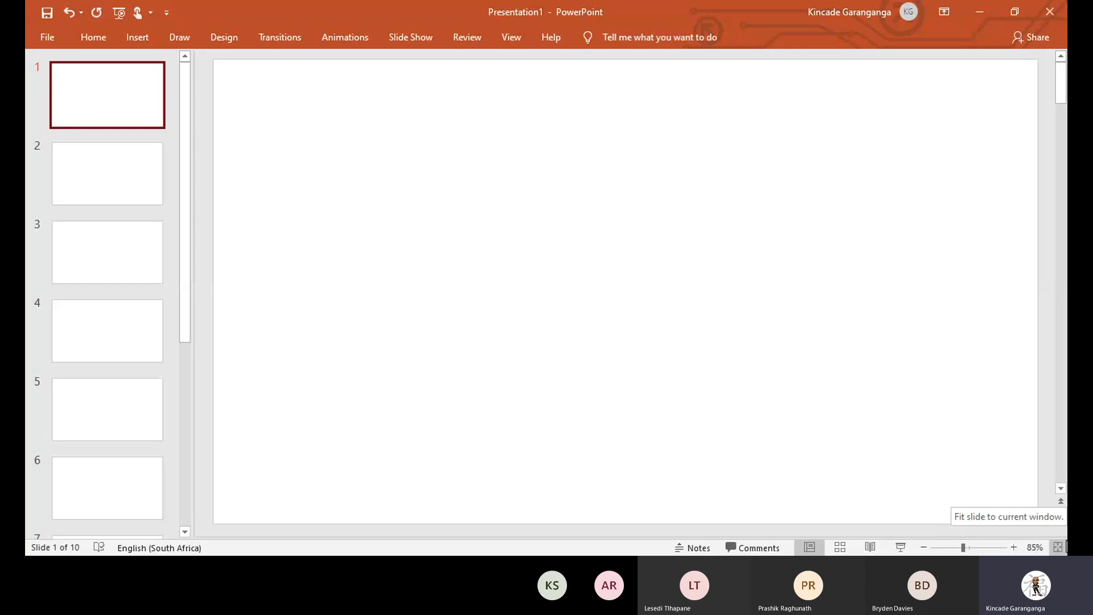
Select the black pen from the Draw tab and begin inking on slide 1.
{"action": "left_click", "coordinate": [179, 37]}
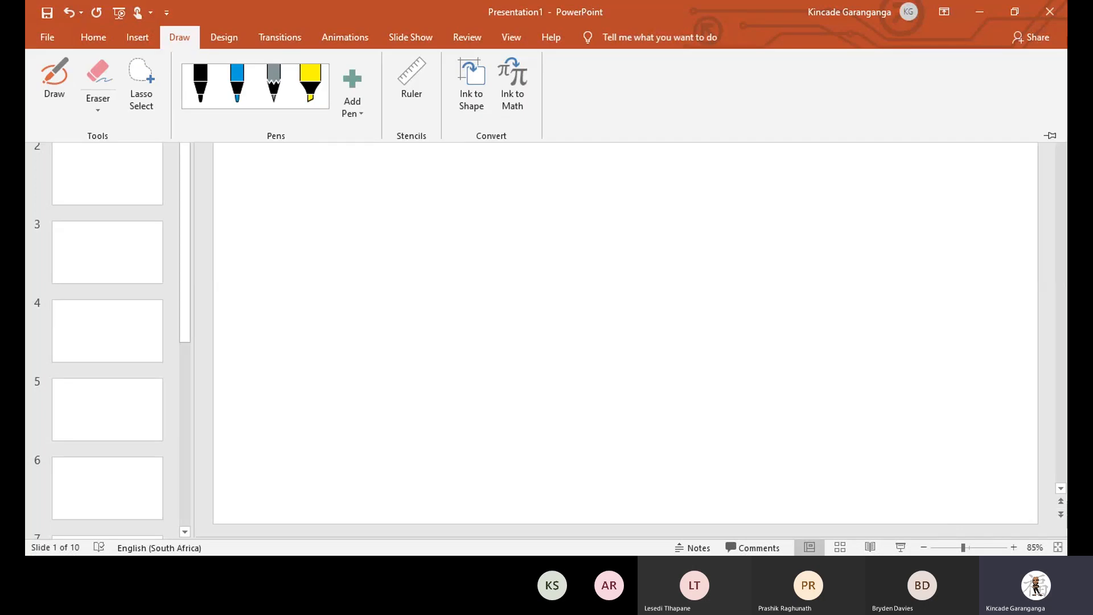
{"action": "left_click", "coordinate": [200, 84]}
{"action": "left_click", "coordinate": [625, 291]}
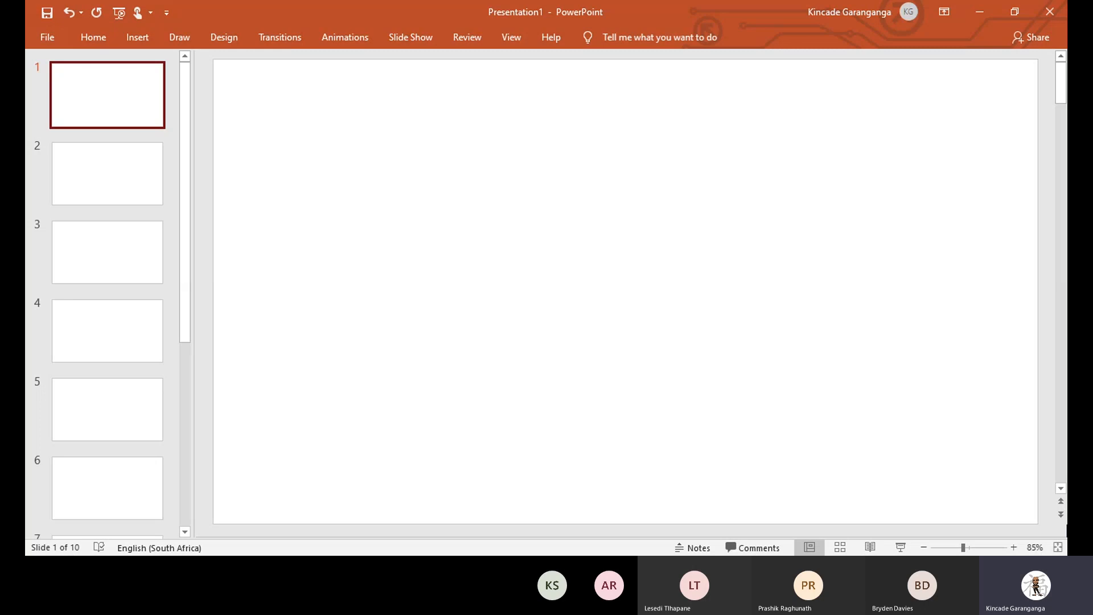
Handwrite the heading 'Requirements' at the top left and underline it.
{"action": "left_click_drag", "start_coordinate": [249, 76], "coordinate": [270, 130]}
{"action": "mouse_move", "coordinate": [273, 120]}
{"action": "left_mouse_down"}
{"action": "mouse_move", "coordinate": [282, 108]}
{"action": "mouse_move", "coordinate": [295, 117]}
{"action": "left_mouse_up"}
{"action": "mouse_move", "coordinate": [304, 100]}
{"action": "left_mouse_down"}
{"action": "mouse_move", "coordinate": [310, 165]}
{"action": "mouse_move", "coordinate": [381, 102]}
{"action": "mouse_move", "coordinate": [392, 102]}
{"action": "mouse_move", "coordinate": [402, 140]}
{"action": "mouse_move", "coordinate": [455, 114]}
{"action": "left_mouse_up"}
{"action": "left_click_drag", "start_coordinate": [464, 77], "coordinate": [466, 136]}
{"action": "left_click_drag", "start_coordinate": [455, 103], "coordinate": [481, 99]}
{"action": "left_click_drag", "start_coordinate": [499, 88], "coordinate": [484, 130]}
{"action": "left_click_drag", "start_coordinate": [335, 166], "coordinate": [436, 171]}
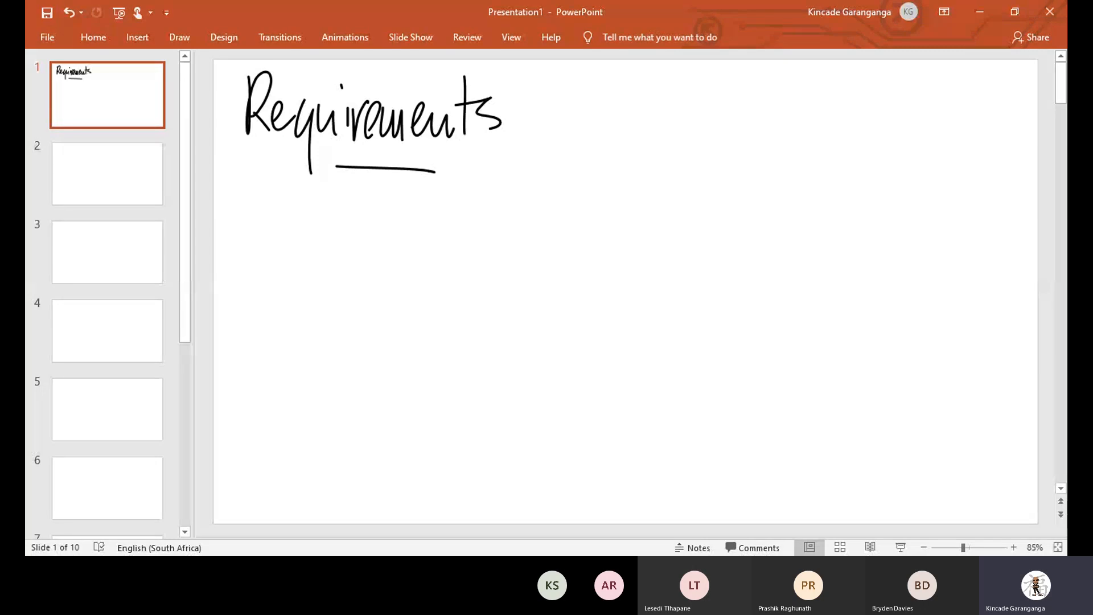
Write a circled 1 and the word 'Virtualization' below the heading.
{"action": "left_click_drag", "start_coordinate": [255, 202], "coordinate": [257, 238]}
{"action": "mouse_move", "coordinate": [255, 187]}
{"action": "left_mouse_down"}
{"action": "mouse_move", "coordinate": [251, 259]}
{"action": "mouse_move", "coordinate": [253, 188]}
{"action": "mouse_move", "coordinate": [314, 227]}
{"action": "mouse_move", "coordinate": [335, 187]}
{"action": "left_mouse_up"}
{"action": "mouse_move", "coordinate": [350, 224]}
{"action": "left_mouse_down"}
{"action": "mouse_move", "coordinate": [349, 253]}
{"action": "mouse_move", "coordinate": [385, 217]}
{"action": "mouse_move", "coordinate": [427, 255]}
{"action": "mouse_move", "coordinate": [458, 259]}
{"action": "left_mouse_up"}
{"action": "left_click_drag", "start_coordinate": [481, 228], "coordinate": [483, 259]}
{"action": "left_click_drag", "start_coordinate": [499, 188], "coordinate": [493, 257]}
{"action": "mouse_move", "coordinate": [512, 220]}
{"action": "left_mouse_down"}
{"action": "mouse_move", "coordinate": [511, 259]}
{"action": "mouse_move", "coordinate": [515, 205]}
{"action": "left_mouse_up"}
{"action": "left_click_drag", "start_coordinate": [527, 227], "coordinate": [551, 252]}
{"action": "mouse_move", "coordinate": [559, 229]}
{"action": "left_mouse_down"}
{"action": "mouse_move", "coordinate": [553, 251]}
{"action": "mouse_move", "coordinate": [580, 253]}
{"action": "left_mouse_up"}
{"action": "mouse_move", "coordinate": [595, 196]}
{"action": "left_mouse_down"}
{"action": "mouse_move", "coordinate": [589, 255]}
{"action": "mouse_move", "coordinate": [612, 223]}
{"action": "left_mouse_up"}
{"action": "mouse_move", "coordinate": [610, 228]}
{"action": "left_mouse_down"}
{"action": "mouse_move", "coordinate": [610, 252]}
{"action": "mouse_move", "coordinate": [662, 250]}
{"action": "left_mouse_up"}
Write 'Enabled' after 'Virtualization' to complete the first item.
{"action": "mouse_move", "coordinate": [710, 206]}
{"action": "left_mouse_down"}
{"action": "mouse_move", "coordinate": [743, 252]}
{"action": "mouse_move", "coordinate": [740, 202]}
{"action": "left_mouse_up"}
{"action": "mouse_move", "coordinate": [699, 233]}
{"action": "left_mouse_down"}
{"action": "mouse_move", "coordinate": [735, 228]}
{"action": "mouse_move", "coordinate": [755, 251]}
{"action": "mouse_move", "coordinate": [782, 252]}
{"action": "left_mouse_up"}
{"action": "left_click_drag", "start_coordinate": [796, 201], "coordinate": [804, 252]}
{"action": "left_click_drag", "start_coordinate": [828, 199], "coordinate": [823, 254]}
{"action": "left_click_drag", "start_coordinate": [835, 243], "coordinate": [865, 250]}
{"action": "left_click_drag", "start_coordinate": [883, 201], "coordinate": [883, 254]}
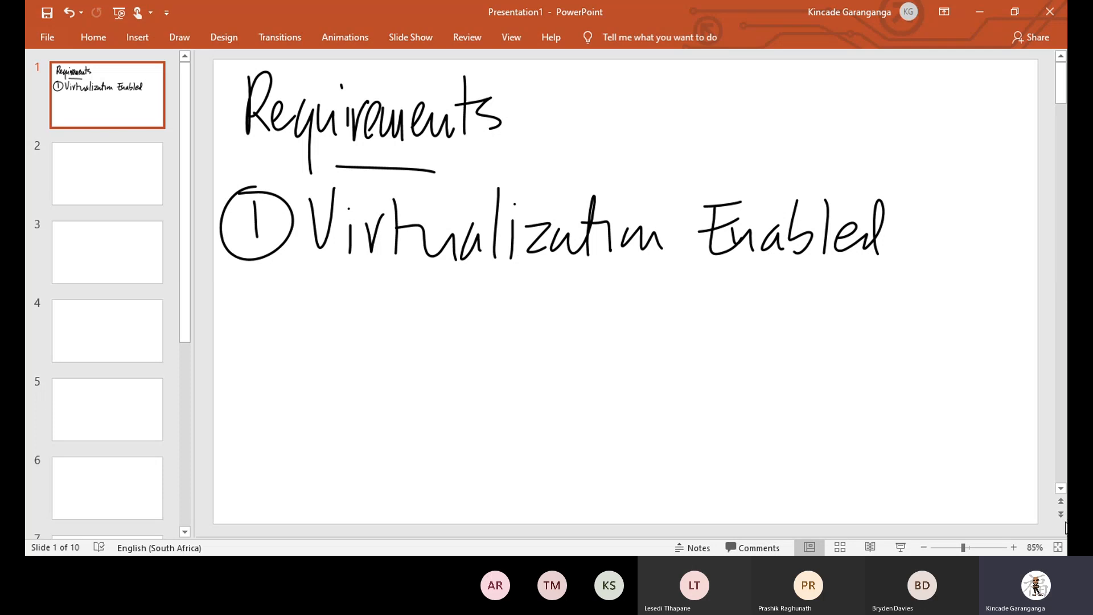
Handwrite a circled 2 with 'Storage – 100GB available' below the first item.
{"action": "mouse_move", "coordinate": [243, 289]}
{"action": "left_mouse_down"}
{"action": "mouse_move", "coordinate": [260, 280]}
{"action": "mouse_move", "coordinate": [268, 315]}
{"action": "left_mouse_up"}
{"action": "left_click_drag", "start_coordinate": [255, 263], "coordinate": [239, 272]}
{"action": "left_click_drag", "start_coordinate": [340, 275], "coordinate": [307, 328]}
{"action": "left_click_drag", "start_coordinate": [368, 271], "coordinate": [373, 331]}
{"action": "left_click_drag", "start_coordinate": [347, 293], "coordinate": [386, 288]}
{"action": "mouse_move", "coordinate": [381, 310]}
{"action": "left_mouse_down"}
{"action": "mouse_move", "coordinate": [438, 302]}
{"action": "mouse_move", "coordinate": [450, 371]}
{"action": "left_mouse_up"}
{"action": "left_click_drag", "start_coordinate": [481, 315], "coordinate": [505, 329]}
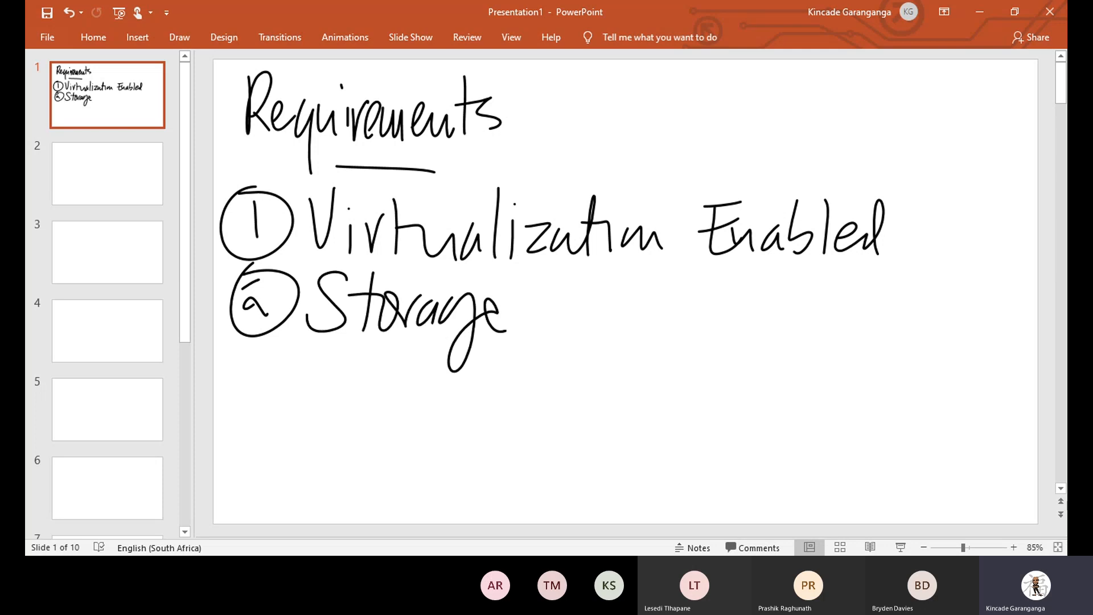
{"action": "left_click_drag", "start_coordinate": [534, 312], "coordinate": [601, 328]}
{"action": "left_click_drag", "start_coordinate": [631, 287], "coordinate": [626, 285]}
{"action": "left_click_drag", "start_coordinate": [663, 285], "coordinate": [715, 322]}
{"action": "mouse_move", "coordinate": [700, 312]}
{"action": "left_mouse_down"}
{"action": "mouse_move", "coordinate": [720, 312]}
{"action": "mouse_move", "coordinate": [719, 332]}
{"action": "left_mouse_up"}
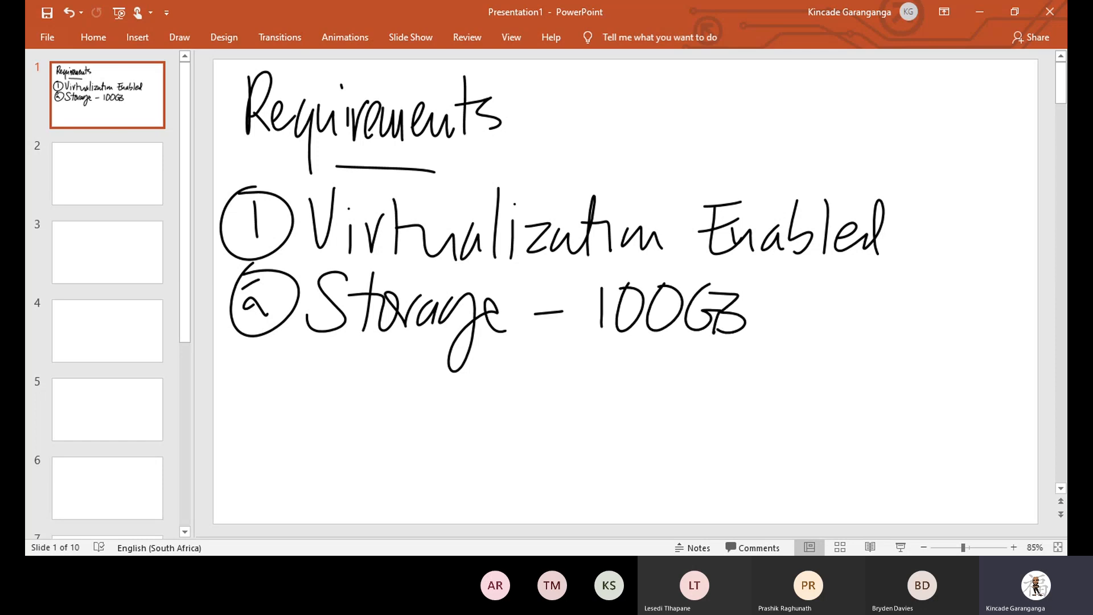
{"action": "mouse_move", "coordinate": [768, 319]}
{"action": "left_mouse_down"}
{"action": "mouse_move", "coordinate": [840, 310]}
{"action": "mouse_move", "coordinate": [877, 333]}
{"action": "mouse_move", "coordinate": [925, 310]}
{"action": "mouse_move", "coordinate": [968, 319]}
{"action": "mouse_move", "coordinate": [976, 338]}
{"action": "left_mouse_up"}
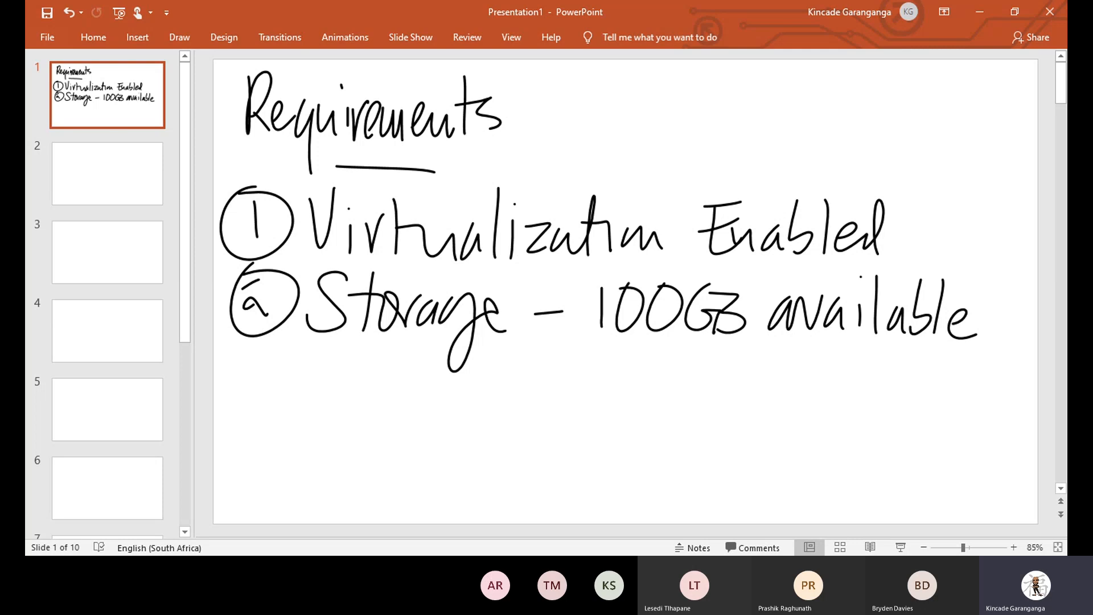
Handwrite a circled 3 with 'RAM – 8GB' on the next line.
{"action": "left_click_drag", "start_coordinate": [241, 365], "coordinate": [251, 395]}
{"action": "mouse_move", "coordinate": [252, 347]}
{"action": "left_mouse_down"}
{"action": "mouse_move", "coordinate": [266, 408]}
{"action": "mouse_move", "coordinate": [233, 356]}
{"action": "left_mouse_up"}
{"action": "left_click_drag", "start_coordinate": [300, 365], "coordinate": [298, 407]}
{"action": "left_click_drag", "start_coordinate": [301, 389], "coordinate": [328, 405]}
{"action": "left_click_drag", "start_coordinate": [345, 366], "coordinate": [340, 410]}
{"action": "left_click_drag", "start_coordinate": [346, 366], "coordinate": [352, 409]}
{"action": "mouse_move", "coordinate": [336, 386]}
{"action": "left_mouse_down"}
{"action": "mouse_move", "coordinate": [387, 368]}
{"action": "mouse_move", "coordinate": [408, 406]}
{"action": "left_mouse_up"}
{"action": "left_click_drag", "start_coordinate": [345, 385], "coordinate": [354, 384]}
{"action": "left_click_drag", "start_coordinate": [445, 391], "coordinate": [475, 392]}
{"action": "left_click_drag", "start_coordinate": [521, 360], "coordinate": [585, 411]}
{"action": "left_click_drag", "start_coordinate": [584, 367], "coordinate": [587, 413]}
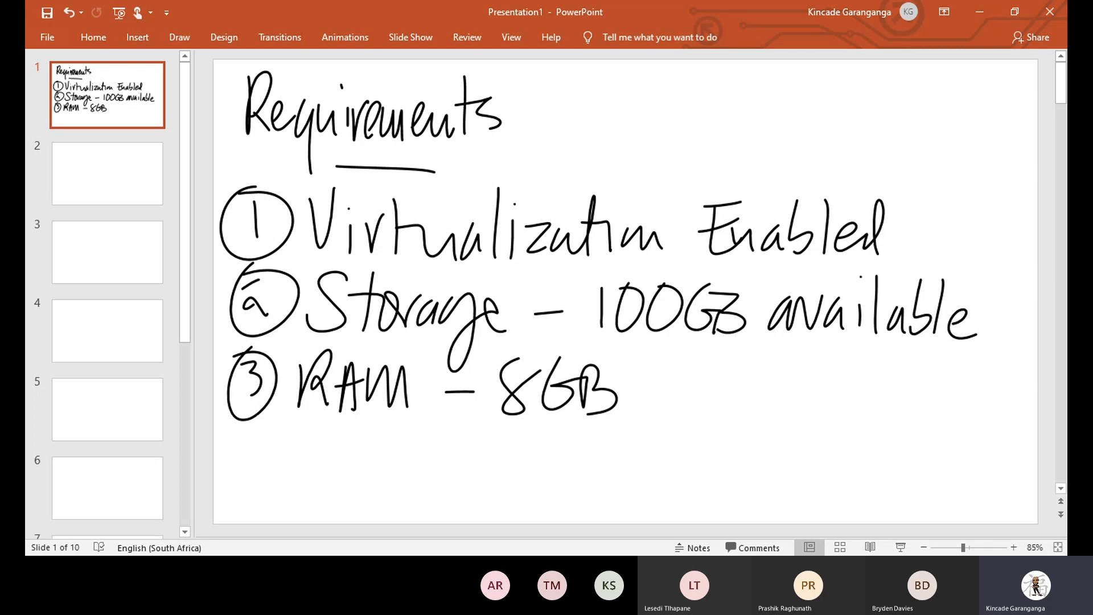
Write '2 – Client' and '2 – Server' on two lines under RAM.
{"action": "mouse_move", "coordinate": [295, 428]}
{"action": "left_mouse_down"}
{"action": "mouse_move", "coordinate": [327, 450]}
{"action": "mouse_move", "coordinate": [382, 428]}
{"action": "mouse_move", "coordinate": [399, 453]}
{"action": "left_mouse_up"}
{"action": "mouse_move", "coordinate": [418, 419]}
{"action": "left_mouse_down"}
{"action": "mouse_move", "coordinate": [418, 451]}
{"action": "mouse_move", "coordinate": [434, 454]}
{"action": "left_mouse_up"}
{"action": "mouse_move", "coordinate": [449, 438]}
{"action": "left_mouse_down"}
{"action": "mouse_move", "coordinate": [498, 416]}
{"action": "mouse_move", "coordinate": [494, 456]}
{"action": "left_mouse_up"}
{"action": "left_click_drag", "start_coordinate": [479, 434], "coordinate": [522, 431]}
{"action": "mouse_move", "coordinate": [297, 472]}
{"action": "left_mouse_down"}
{"action": "mouse_move", "coordinate": [326, 495]}
{"action": "mouse_move", "coordinate": [360, 477]}
{"action": "mouse_move", "coordinate": [377, 495]}
{"action": "mouse_move", "coordinate": [430, 494]}
{"action": "mouse_move", "coordinate": [449, 475]}
{"action": "left_mouse_up"}
{"action": "mouse_move", "coordinate": [457, 470]}
{"action": "left_mouse_down"}
{"action": "mouse_move", "coordinate": [477, 472]}
{"action": "mouse_move", "coordinate": [492, 498]}
{"action": "left_mouse_up"}
{"action": "left_click_drag", "start_coordinate": [497, 499], "coordinate": [519, 481]}
Write '4 – host' to the right, bracket it, and add a 'recommended' note.
{"action": "left_click_drag", "start_coordinate": [593, 438], "coordinate": [609, 462]}
{"action": "mouse_move", "coordinate": [600, 441]}
{"action": "left_mouse_down"}
{"action": "mouse_move", "coordinate": [598, 476]}
{"action": "mouse_move", "coordinate": [681, 452]}
{"action": "mouse_move", "coordinate": [739, 476]}
{"action": "mouse_move", "coordinate": [775, 455]}
{"action": "mouse_move", "coordinate": [766, 476]}
{"action": "left_mouse_up"}
{"action": "mouse_move", "coordinate": [802, 434]}
{"action": "left_mouse_down"}
{"action": "mouse_move", "coordinate": [800, 481]}
{"action": "mouse_move", "coordinate": [824, 453]}
{"action": "left_mouse_up"}
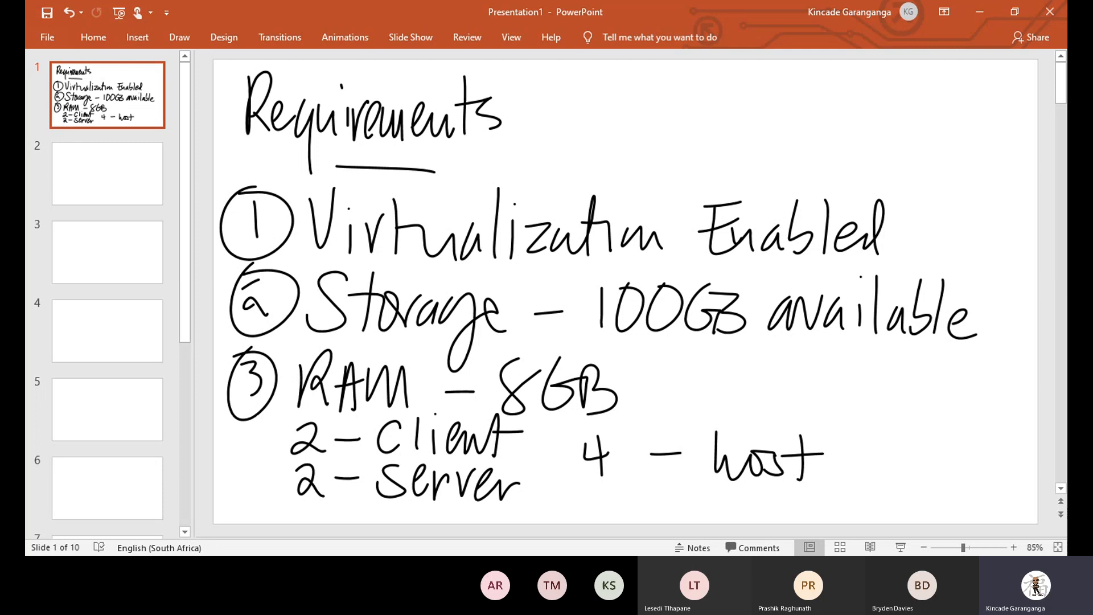
{"action": "left_click_drag", "start_coordinate": [765, 413], "coordinate": [764, 492]}
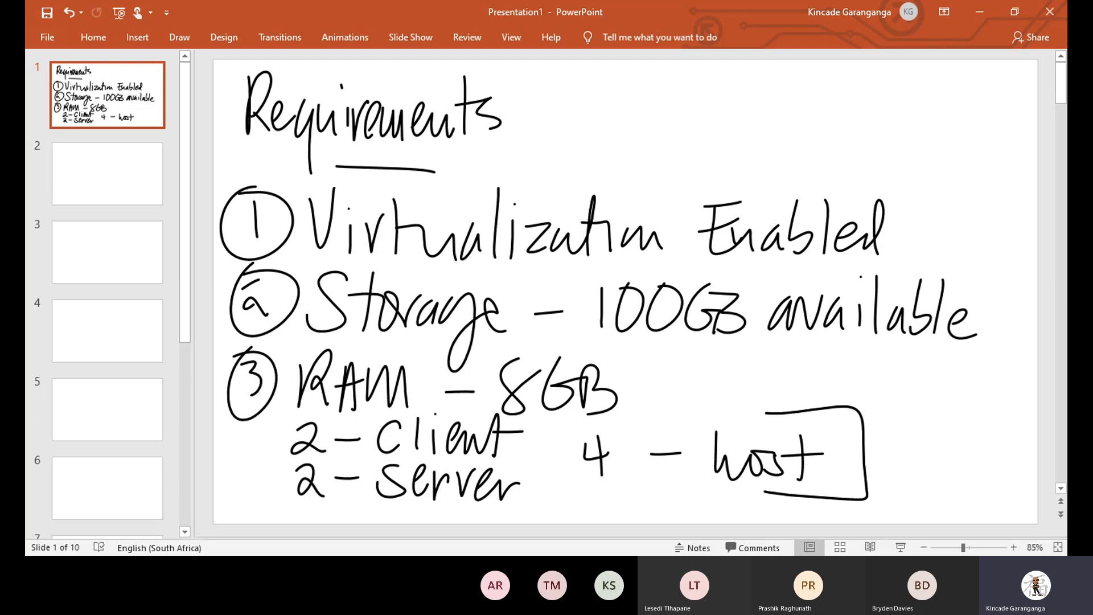
{"action": "mouse_move", "coordinate": [841, 442]}
{"action": "left_mouse_down"}
{"action": "mouse_move", "coordinate": [863, 440]}
{"action": "mouse_move", "coordinate": [899, 402]}
{"action": "mouse_move", "coordinate": [893, 435]}
{"action": "left_mouse_up"}
{"action": "mouse_move", "coordinate": [904, 414]}
{"action": "left_mouse_down"}
{"action": "mouse_move", "coordinate": [905, 433]}
{"action": "mouse_move", "coordinate": [918, 412]}
{"action": "mouse_move", "coordinate": [941, 435]}
{"action": "mouse_move", "coordinate": [960, 415]}
{"action": "mouse_move", "coordinate": [987, 432]}
{"action": "mouse_move", "coordinate": [1024, 390]}
{"action": "left_mouse_up"}
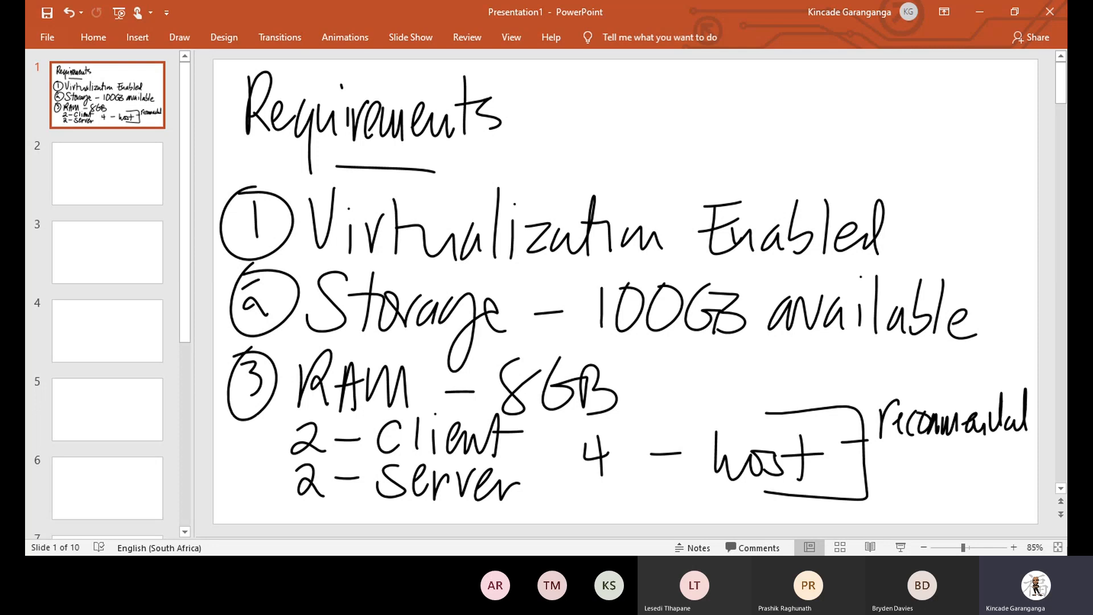
Erase the misspelled note beside the host bracket with the Eraser.
{"action": "left_click", "coordinate": [179, 37]}
{"action": "left_click", "coordinate": [98, 79]}
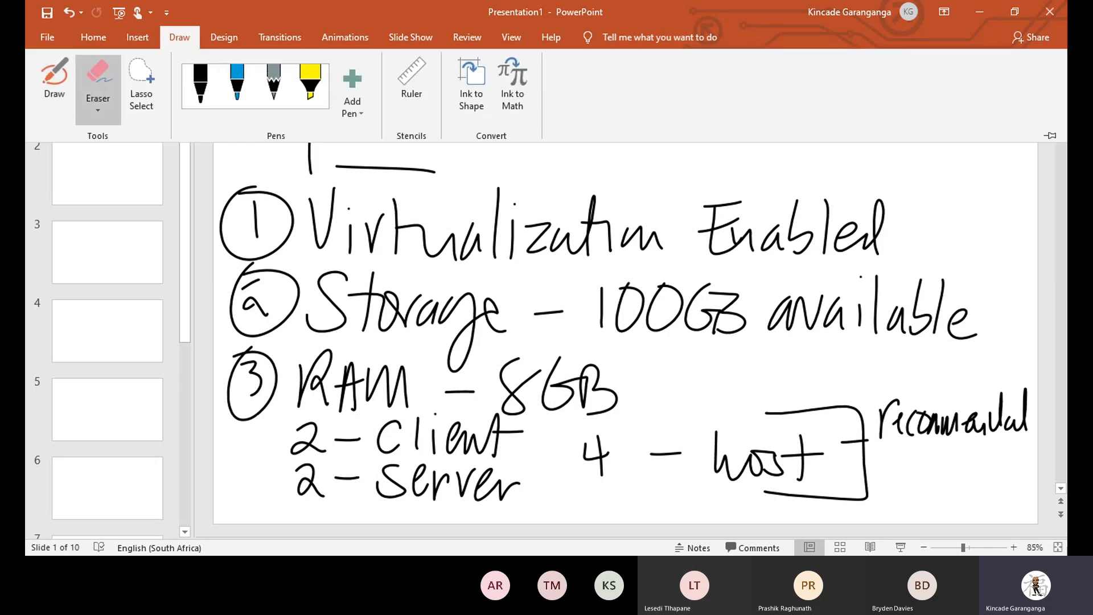
{"action": "mouse_move", "coordinate": [908, 424]}
{"action": "left_mouse_down"}
{"action": "mouse_move", "coordinate": [1002, 416]}
{"action": "mouse_move", "coordinate": [939, 424]}
{"action": "left_mouse_up"}
{"action": "left_click_drag", "start_coordinate": [1005, 410], "coordinate": [1028, 398]}
{"action": "left_click_drag", "start_coordinate": [881, 424], "coordinate": [887, 432]}
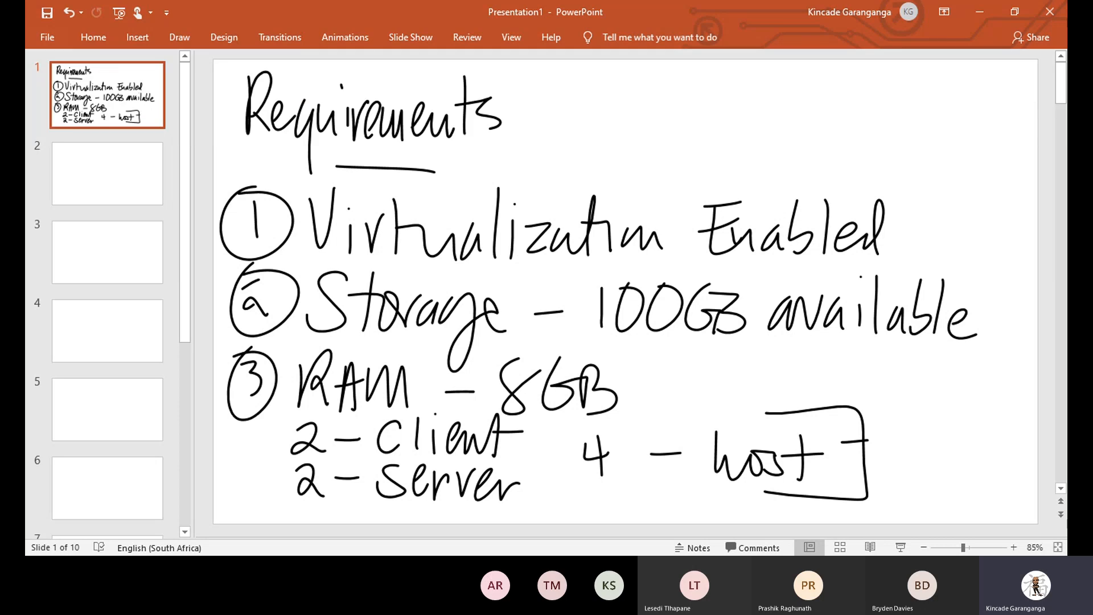
Rewrite and underline 'recommended' with the pen, then move to slide 2.
{"action": "left_click", "coordinate": [179, 37]}
{"action": "left_click", "coordinate": [54, 86]}
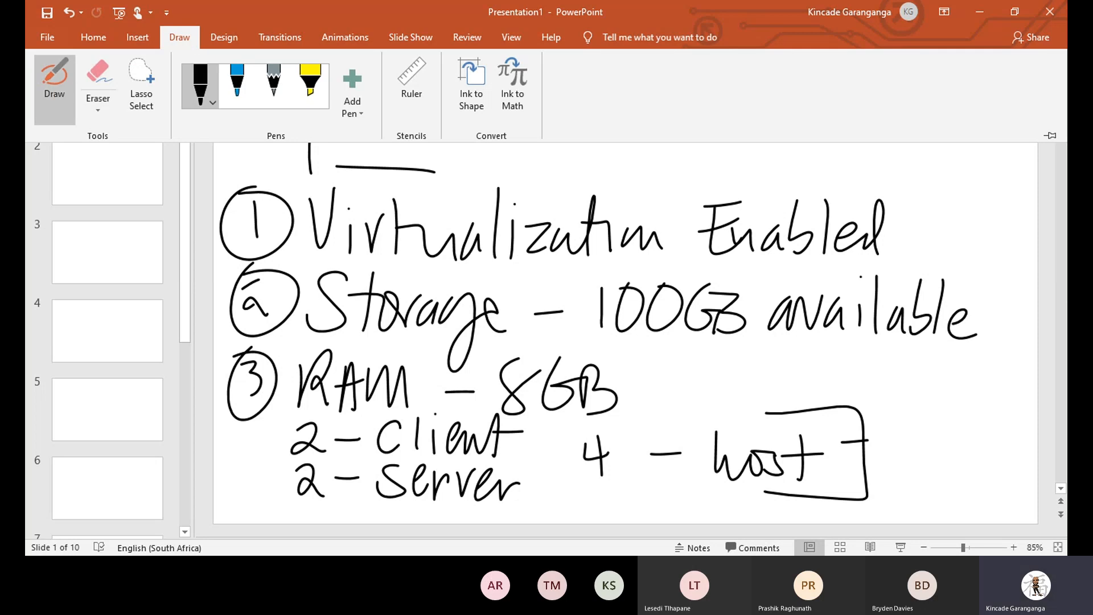
{"action": "mouse_move", "coordinate": [868, 438]}
{"action": "left_mouse_down"}
{"action": "mouse_move", "coordinate": [888, 423]}
{"action": "mouse_move", "coordinate": [904, 440]}
{"action": "mouse_move", "coordinate": [919, 420]}
{"action": "mouse_move", "coordinate": [925, 438]}
{"action": "mouse_move", "coordinate": [932, 414]}
{"action": "mouse_move", "coordinate": [940, 437]}
{"action": "mouse_move", "coordinate": [950, 415]}
{"action": "mouse_move", "coordinate": [1005, 395]}
{"action": "left_mouse_up"}
{"action": "left_click_drag", "start_coordinate": [975, 446], "coordinate": [1005, 413]}
{"action": "mouse_move", "coordinate": [900, 459]}
{"action": "left_mouse_down"}
{"action": "mouse_move", "coordinate": [962, 453]}
{"action": "mouse_move", "coordinate": [972, 465]}
{"action": "left_mouse_up"}
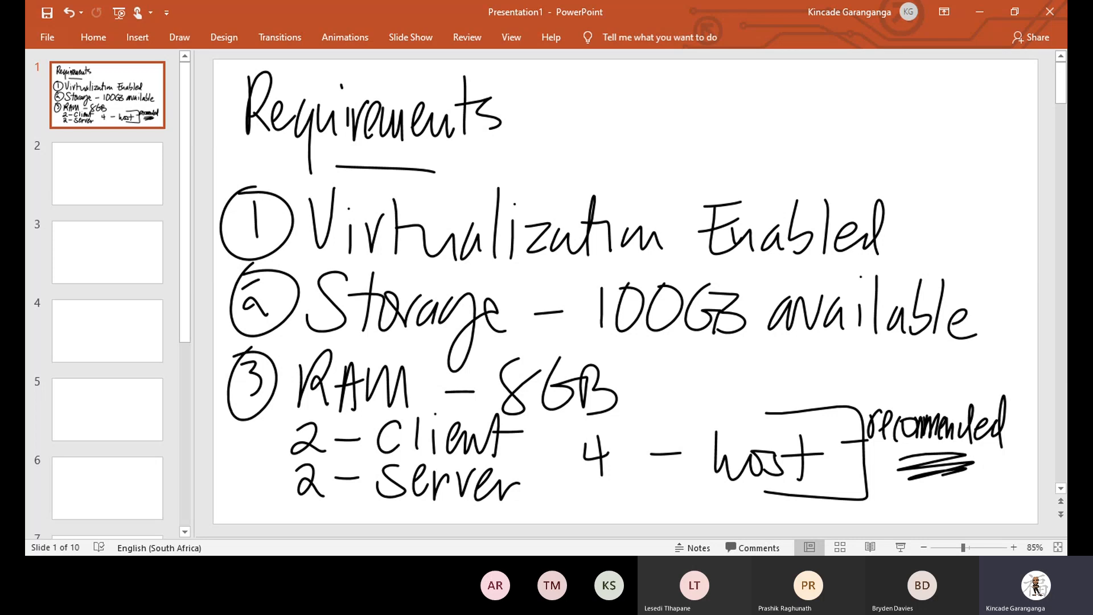
{"action": "left_click", "coordinate": [107, 173]}
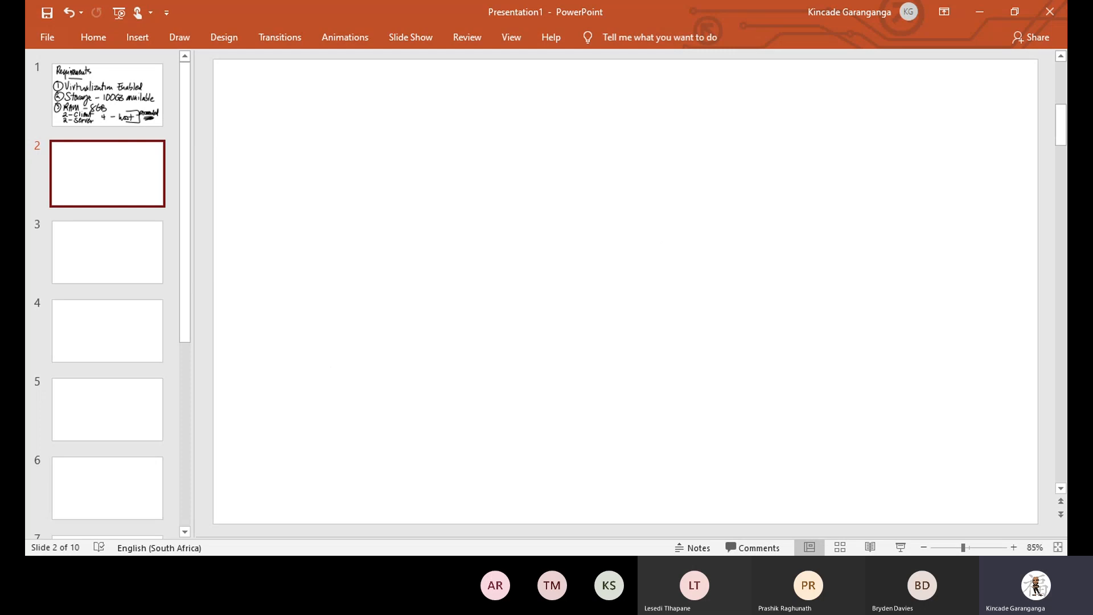
Handwrite '4GB' at the top left and '- 1GB Client' beneath it.
{"action": "mouse_move", "coordinate": [265, 83]}
{"action": "left_mouse_down"}
{"action": "mouse_move", "coordinate": [288, 108]}
{"action": "mouse_move", "coordinate": [280, 141]}
{"action": "left_mouse_up"}
{"action": "mouse_move", "coordinate": [317, 90]}
{"action": "left_mouse_down"}
{"action": "mouse_move", "coordinate": [322, 109]}
{"action": "mouse_move", "coordinate": [338, 101]}
{"action": "left_mouse_up"}
{"action": "left_click_drag", "start_coordinate": [337, 101], "coordinate": [339, 139]}
{"action": "mouse_move", "coordinate": [338, 102]}
{"action": "left_mouse_down"}
{"action": "mouse_move", "coordinate": [349, 91]}
{"action": "mouse_move", "coordinate": [340, 138]}
{"action": "left_mouse_up"}
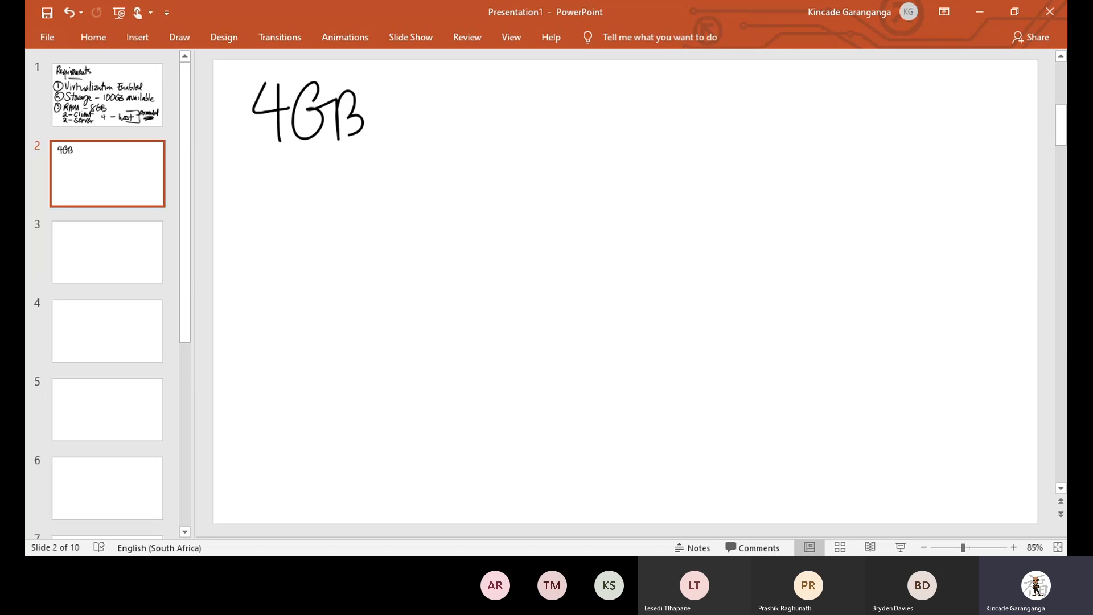
{"action": "mouse_move", "coordinate": [234, 179]}
{"action": "left_mouse_down"}
{"action": "mouse_move", "coordinate": [262, 177]}
{"action": "mouse_move", "coordinate": [290, 213]}
{"action": "left_mouse_up"}
{"action": "mouse_move", "coordinate": [327, 164]}
{"action": "left_mouse_down"}
{"action": "mouse_move", "coordinate": [319, 166]}
{"action": "mouse_move", "coordinate": [352, 212]}
{"action": "left_mouse_up"}
{"action": "left_click_drag", "start_coordinate": [349, 172], "coordinate": [350, 211]}
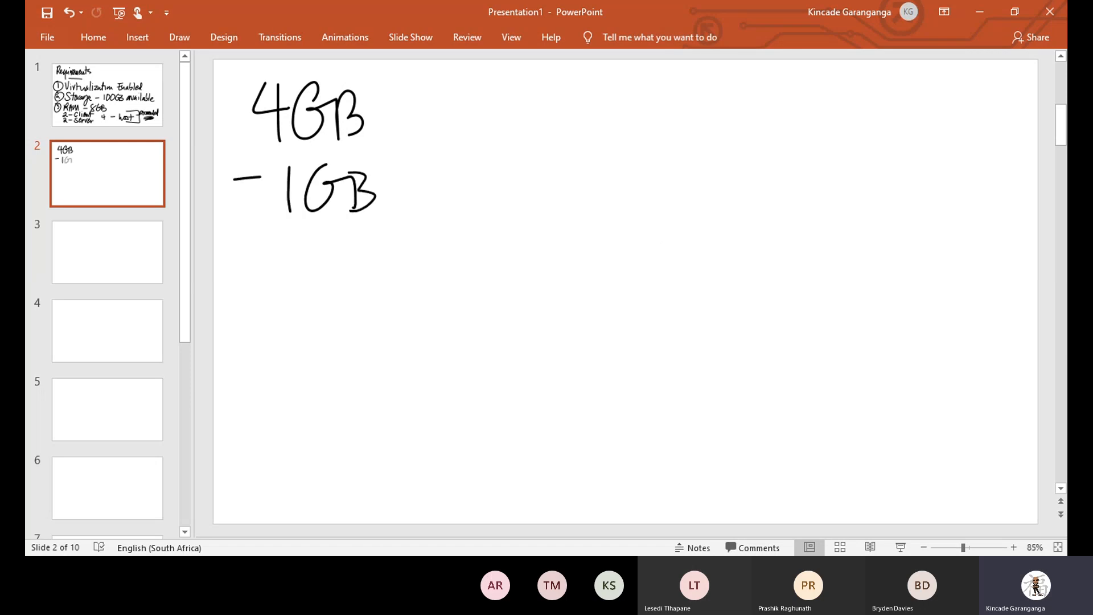
{"action": "left_click_drag", "start_coordinate": [443, 173], "coordinate": [444, 206]}
{"action": "left_click_drag", "start_coordinate": [452, 163], "coordinate": [451, 211]}
{"action": "mouse_move", "coordinate": [467, 185]}
{"action": "left_mouse_down"}
{"action": "mouse_move", "coordinate": [466, 209]}
{"action": "mouse_move", "coordinate": [533, 209]}
{"action": "left_mouse_up"}
{"action": "left_click", "coordinate": [471, 163]}
{"action": "left_click_drag", "start_coordinate": [539, 173], "coordinate": [560, 173]}
Add the lines '- 1GB Server' and '- 2GB host' below.
{"action": "mouse_move", "coordinate": [237, 252]}
{"action": "left_mouse_down"}
{"action": "mouse_move", "coordinate": [254, 249]}
{"action": "mouse_move", "coordinate": [292, 276]}
{"action": "left_mouse_up"}
{"action": "left_click_drag", "start_coordinate": [332, 232], "coordinate": [343, 272]}
{"action": "mouse_move", "coordinate": [432, 232]}
{"action": "left_mouse_down"}
{"action": "mouse_move", "coordinate": [408, 267]}
{"action": "mouse_move", "coordinate": [456, 267]}
{"action": "left_mouse_up"}
{"action": "left_click_drag", "start_coordinate": [462, 242], "coordinate": [556, 246]}
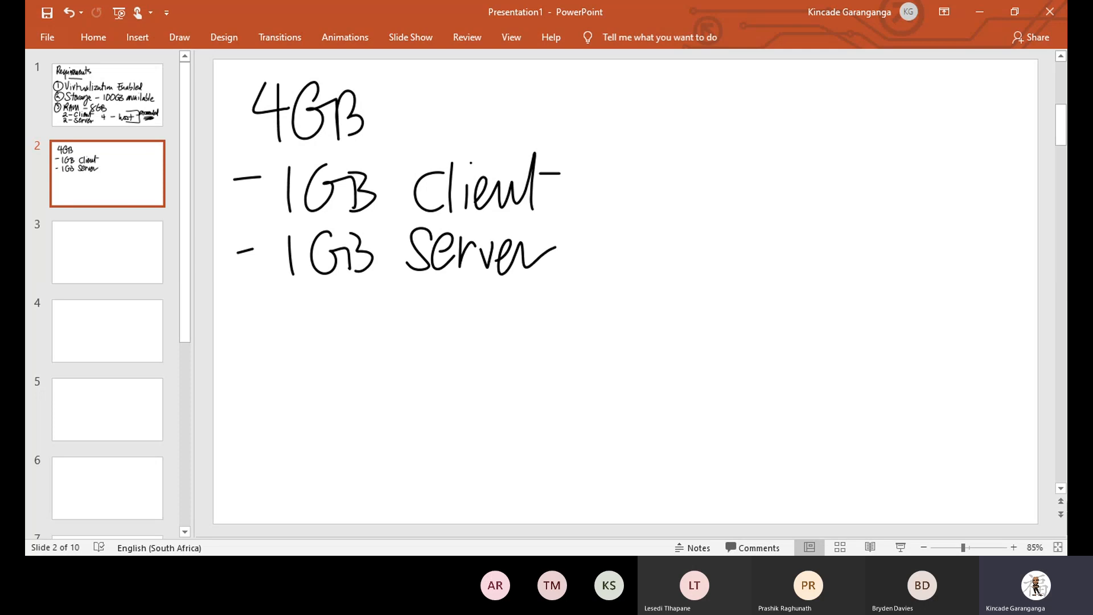
{"action": "left_click_drag", "start_coordinate": [240, 310], "coordinate": [323, 338]}
{"action": "mouse_move", "coordinate": [352, 295]}
{"action": "left_mouse_down"}
{"action": "mouse_move", "coordinate": [336, 339]}
{"action": "mouse_move", "coordinate": [376, 337]}
{"action": "left_mouse_up"}
{"action": "left_click", "coordinate": [436, 298]}
{"action": "mouse_move", "coordinate": [435, 299]}
{"action": "left_mouse_down"}
{"action": "mouse_move", "coordinate": [455, 335]}
{"action": "mouse_move", "coordinate": [483, 316]}
{"action": "left_mouse_up"}
{"action": "left_click_drag", "start_coordinate": [506, 307], "coordinate": [489, 333]}
{"action": "left_click_drag", "start_coordinate": [518, 300], "coordinate": [518, 339]}
{"action": "left_click_drag", "start_coordinate": [509, 313], "coordinate": [528, 311]}
Bracket the three breakdown lines and write 'NOT' beside the bracket.
{"action": "mouse_move", "coordinate": [458, 146]}
{"action": "left_mouse_down"}
{"action": "mouse_move", "coordinate": [480, 142]}
{"action": "mouse_move", "coordinate": [503, 374]}
{"action": "left_mouse_up"}
{"action": "left_click_drag", "start_coordinate": [633, 160], "coordinate": [633, 210]}
{"action": "mouse_move", "coordinate": [633, 165]}
{"action": "left_mouse_down"}
{"action": "mouse_move", "coordinate": [663, 151]}
{"action": "mouse_move", "coordinate": [682, 172]}
{"action": "left_mouse_up"}
{"action": "mouse_move", "coordinate": [697, 166]}
{"action": "left_mouse_down"}
{"action": "mouse_move", "coordinate": [733, 160]}
{"action": "mouse_move", "coordinate": [718, 218]}
{"action": "left_mouse_up"}
Write 'RECOMMENDED.' under 'NOT' beside the bracket.
{"action": "mouse_move", "coordinate": [643, 250]}
{"action": "left_mouse_down"}
{"action": "mouse_move", "coordinate": [644, 289]}
{"action": "mouse_move", "coordinate": [675, 288]}
{"action": "left_mouse_up"}
{"action": "left_click_drag", "start_coordinate": [697, 264], "coordinate": [691, 291]}
{"action": "left_click_drag", "start_coordinate": [680, 248], "coordinate": [707, 243]}
{"action": "left_click_drag", "start_coordinate": [683, 272], "coordinate": [697, 269]}
{"action": "mouse_move", "coordinate": [727, 263]}
{"action": "left_mouse_down"}
{"action": "mouse_move", "coordinate": [718, 282]}
{"action": "mouse_move", "coordinate": [753, 265]}
{"action": "mouse_move", "coordinate": [763, 290]}
{"action": "mouse_move", "coordinate": [781, 289]}
{"action": "left_mouse_up"}
{"action": "mouse_move", "coordinate": [786, 261]}
{"action": "left_mouse_down"}
{"action": "mouse_move", "coordinate": [788, 285]}
{"action": "mouse_move", "coordinate": [811, 293]}
{"action": "left_mouse_up"}
{"action": "mouse_move", "coordinate": [817, 265]}
{"action": "left_mouse_down"}
{"action": "mouse_move", "coordinate": [835, 280]}
{"action": "mouse_move", "coordinate": [847, 250]}
{"action": "left_mouse_up"}
{"action": "mouse_move", "coordinate": [819, 274]}
{"action": "left_mouse_down"}
{"action": "mouse_move", "coordinate": [845, 270]}
{"action": "mouse_move", "coordinate": [853, 298]}
{"action": "left_mouse_up"}
{"action": "mouse_move", "coordinate": [854, 271]}
{"action": "left_mouse_down"}
{"action": "mouse_move", "coordinate": [866, 292]}
{"action": "mouse_move", "coordinate": [869, 260]}
{"action": "left_mouse_up"}
{"action": "mouse_move", "coordinate": [882, 269]}
{"action": "left_mouse_down"}
{"action": "mouse_move", "coordinate": [883, 295]}
{"action": "mouse_move", "coordinate": [899, 291]}
{"action": "left_mouse_up"}
{"action": "left_click_drag", "start_coordinate": [898, 264], "coordinate": [936, 262]}
{"action": "left_click_drag", "start_coordinate": [903, 283], "coordinate": [948, 278]}
{"action": "left_click_drag", "start_coordinate": [945, 279], "coordinate": [946, 299]}
{"action": "left_click_drag", "start_coordinate": [938, 265], "coordinate": [948, 297]}
{"action": "left_click", "coordinate": [984, 297]}
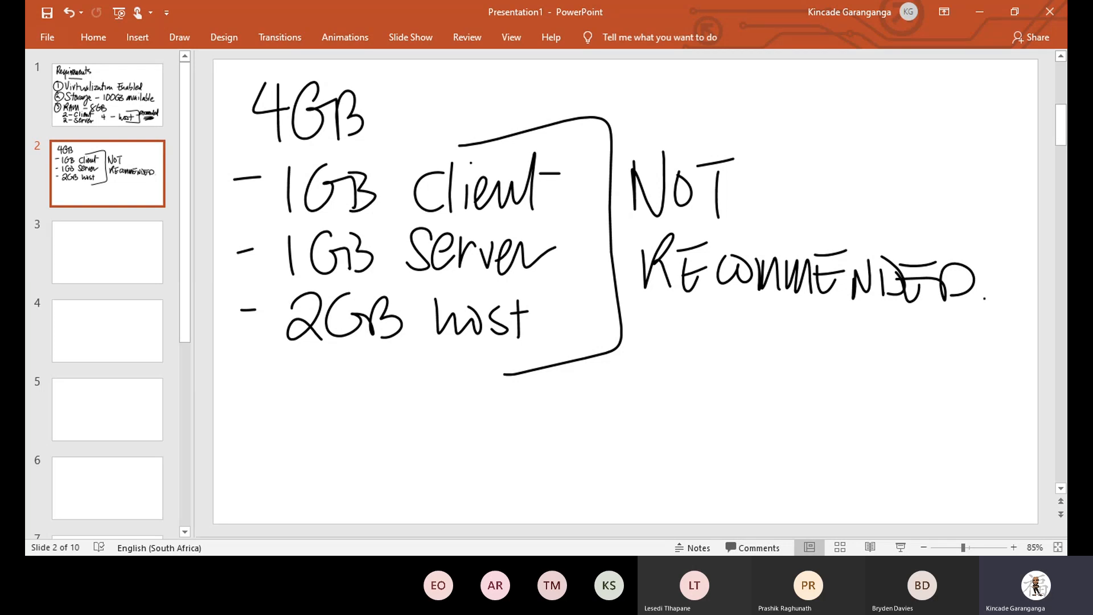
On slide 3, handwrite a circled 4 followed by 'Windows 2012 R2'.
{"action": "left_click", "coordinate": [107, 252]}
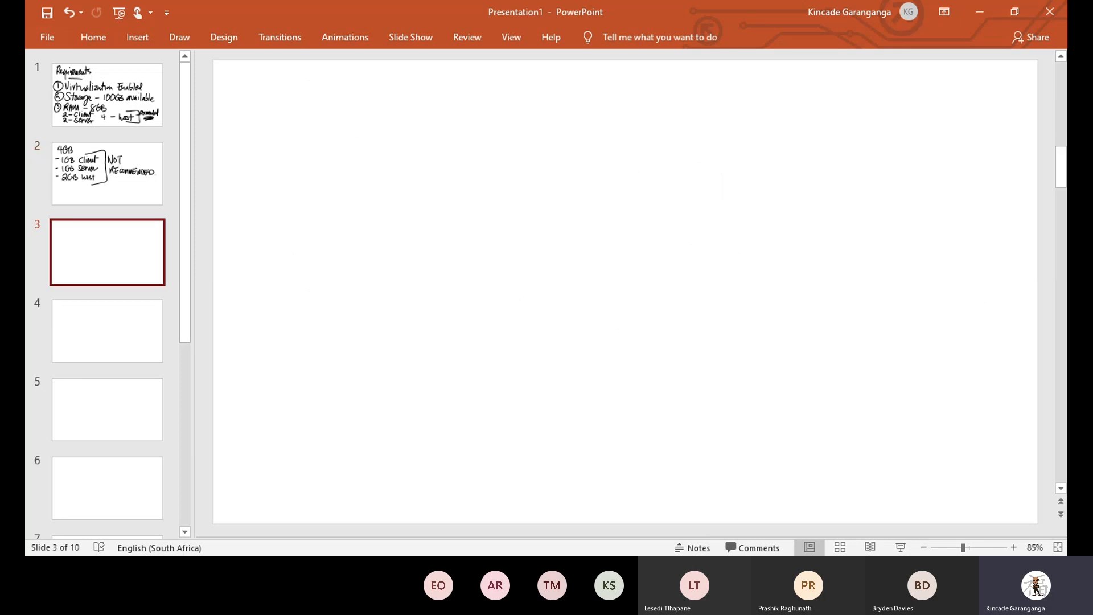
{"action": "left_click_drag", "start_coordinate": [253, 74], "coordinate": [288, 106]}
{"action": "left_click_drag", "start_coordinate": [263, 86], "coordinate": [260, 149]}
{"action": "mouse_move", "coordinate": [253, 67]}
{"action": "left_mouse_down"}
{"action": "mouse_move", "coordinate": [343, 83]}
{"action": "mouse_move", "coordinate": [353, 149]}
{"action": "left_mouse_up"}
{"action": "mouse_move", "coordinate": [358, 150]}
{"action": "left_mouse_down"}
{"action": "mouse_move", "coordinate": [404, 149]}
{"action": "mouse_move", "coordinate": [424, 117]}
{"action": "left_mouse_up"}
{"action": "mouse_move", "coordinate": [431, 116]}
{"action": "left_mouse_down"}
{"action": "mouse_move", "coordinate": [435, 149]}
{"action": "mouse_move", "coordinate": [462, 114]}
{"action": "left_mouse_up"}
{"action": "left_click_drag", "start_coordinate": [475, 107], "coordinate": [469, 146]}
{"action": "mouse_move", "coordinate": [525, 102]}
{"action": "left_mouse_down"}
{"action": "mouse_move", "coordinate": [521, 142]}
{"action": "mouse_move", "coordinate": [550, 139]}
{"action": "left_mouse_up"}
{"action": "mouse_move", "coordinate": [569, 105]}
{"action": "left_mouse_down"}
{"action": "mouse_move", "coordinate": [588, 142]}
{"action": "mouse_move", "coordinate": [623, 147]}
{"action": "left_mouse_up"}
{"action": "left_click_drag", "start_coordinate": [672, 96], "coordinate": [667, 139]}
{"action": "left_click_drag", "start_coordinate": [667, 98], "coordinate": [686, 139]}
{"action": "left_click_drag", "start_coordinate": [697, 108], "coordinate": [731, 140]}
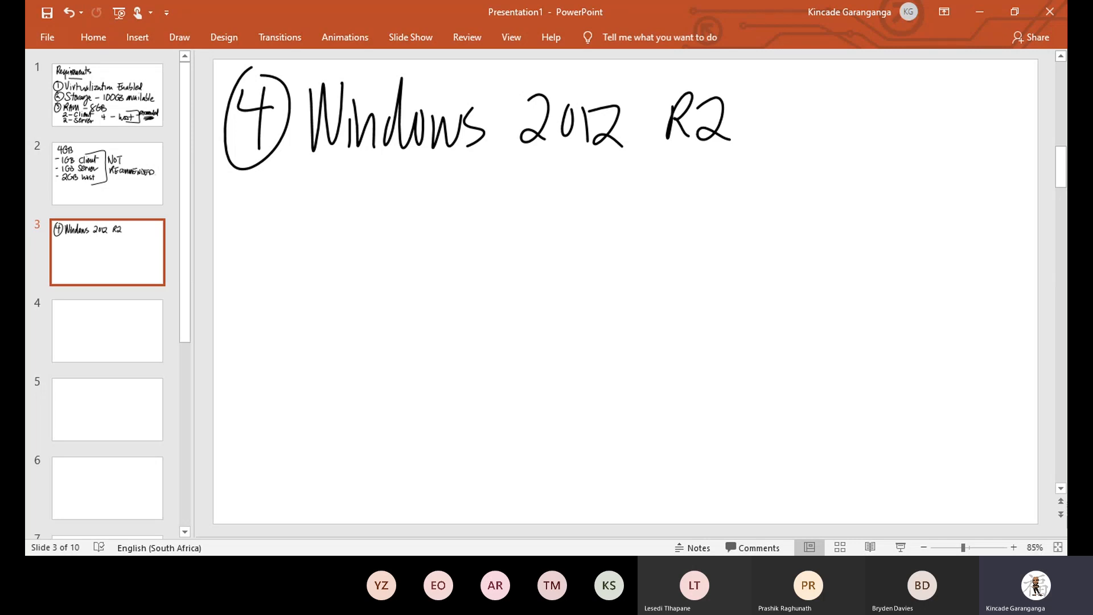
Erase the mistaken '2012 R2' ink and return to the black pen.
{"action": "left_click", "coordinate": [137, 38]}
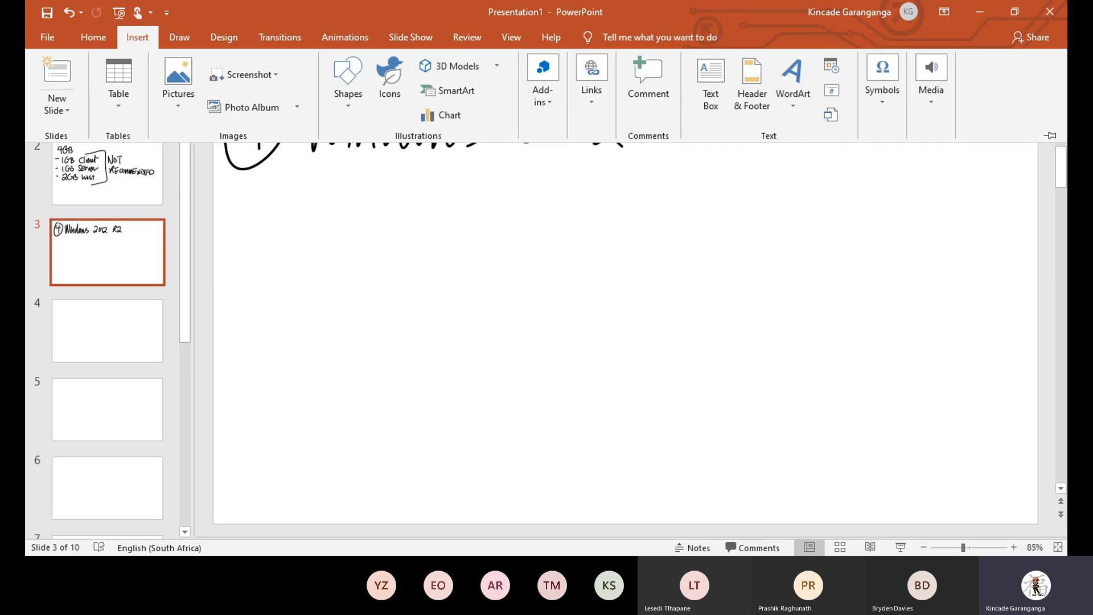
{"action": "left_click", "coordinate": [179, 37]}
{"action": "left_click", "coordinate": [98, 86]}
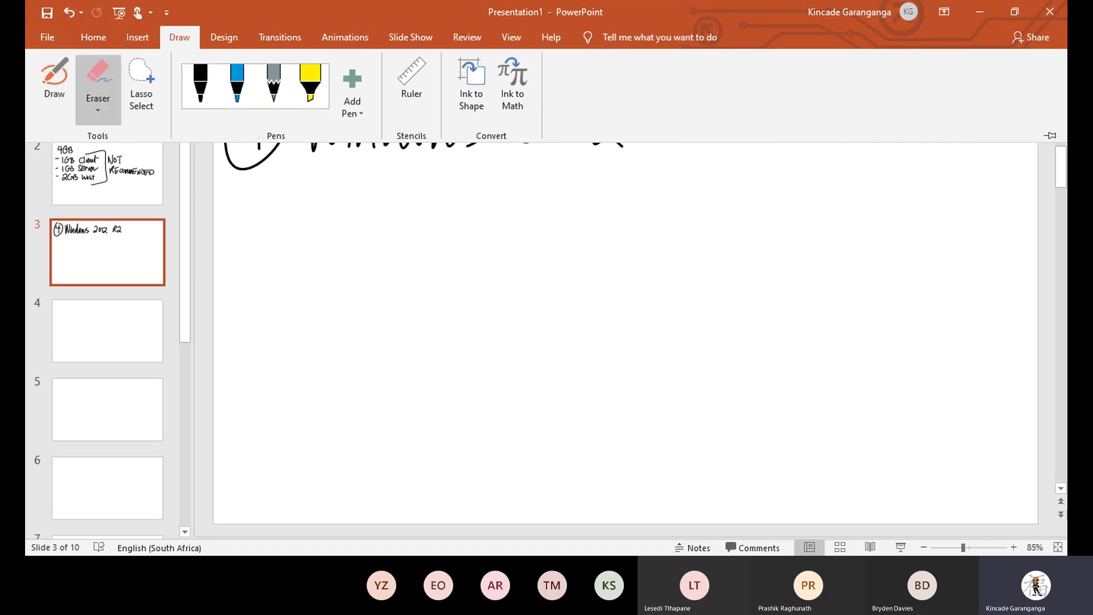
{"action": "left_click", "coordinate": [625, 227]}
{"action": "mouse_move", "coordinate": [549, 120]}
{"action": "left_mouse_down"}
{"action": "mouse_move", "coordinate": [712, 120]}
{"action": "mouse_move", "coordinate": [589, 122]}
{"action": "left_mouse_up"}
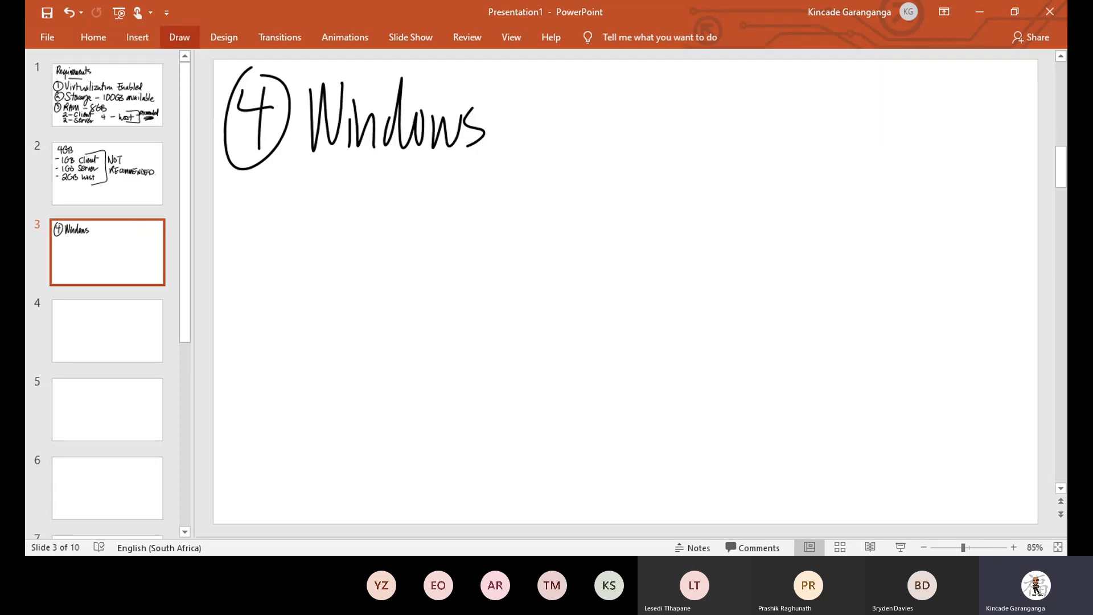
{"action": "left_click", "coordinate": [180, 37]}
{"action": "left_click", "coordinate": [141, 86]}
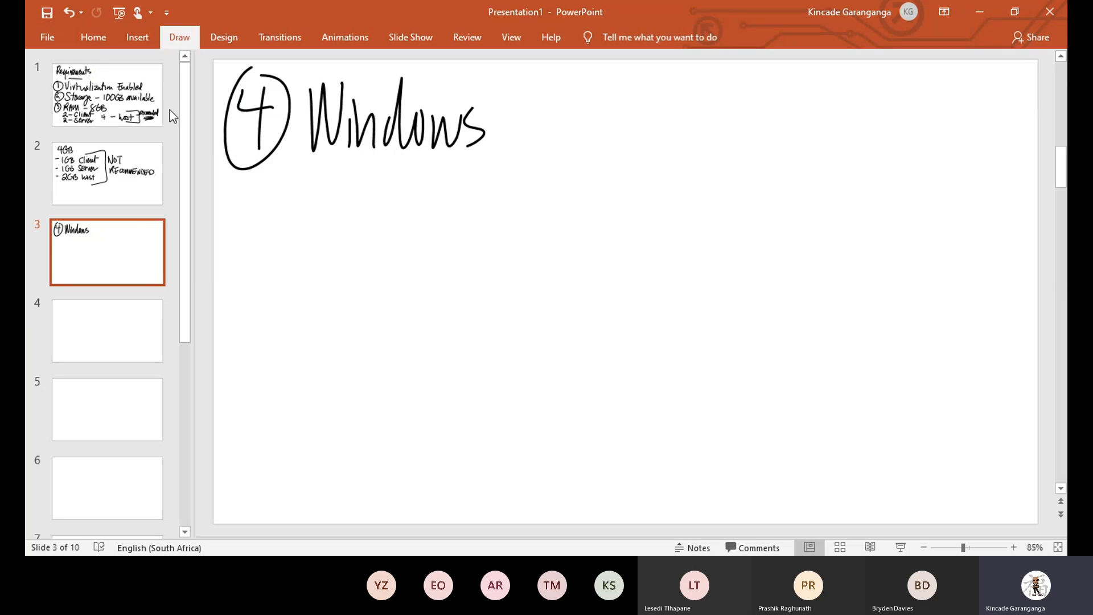
{"action": "left_click", "coordinate": [179, 37]}
{"action": "left_click", "coordinate": [201, 84]}
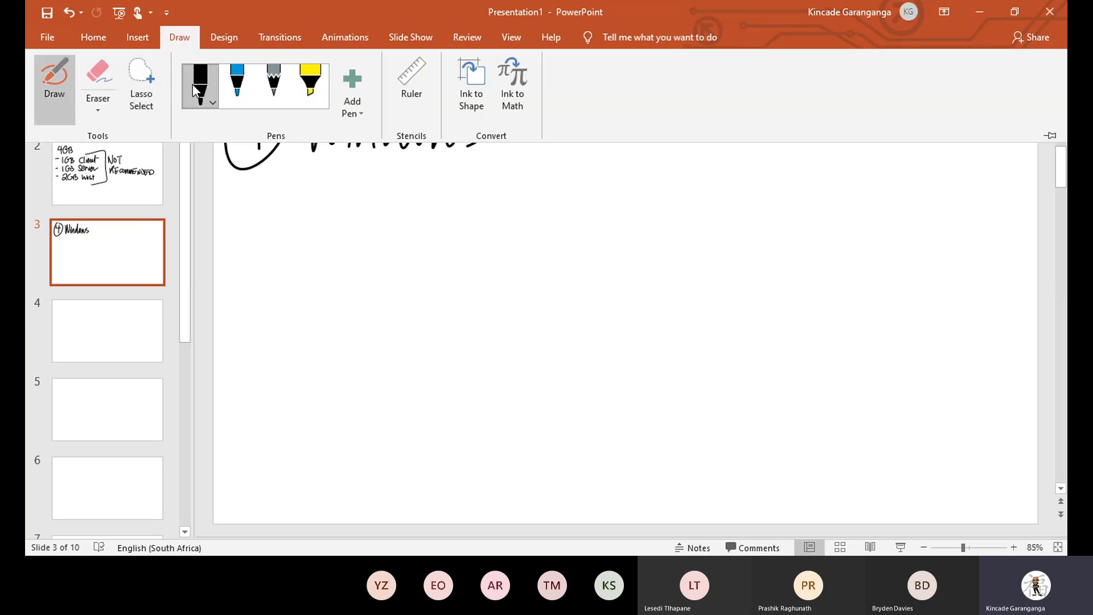
Complete the first line as 'Windows Server 2012 R2'.
{"action": "mouse_move", "coordinate": [553, 89]}
{"action": "left_mouse_down"}
{"action": "mouse_move", "coordinate": [511, 135]}
{"action": "mouse_move", "coordinate": [568, 146]}
{"action": "left_mouse_up"}
{"action": "mouse_move", "coordinate": [580, 112]}
{"action": "left_mouse_down"}
{"action": "mouse_move", "coordinate": [579, 150]}
{"action": "mouse_move", "coordinate": [598, 116]}
{"action": "left_mouse_up"}
{"action": "mouse_move", "coordinate": [600, 117]}
{"action": "left_mouse_down"}
{"action": "mouse_move", "coordinate": [618, 116]}
{"action": "mouse_move", "coordinate": [636, 142]}
{"action": "left_mouse_up"}
{"action": "mouse_move", "coordinate": [642, 112]}
{"action": "left_mouse_down"}
{"action": "mouse_move", "coordinate": [735, 138]}
{"action": "mouse_move", "coordinate": [750, 118]}
{"action": "mouse_move", "coordinate": [780, 144]}
{"action": "left_mouse_up"}
{"action": "mouse_move", "coordinate": [791, 106]}
{"action": "left_mouse_down"}
{"action": "mouse_move", "coordinate": [811, 142]}
{"action": "mouse_move", "coordinate": [823, 140]}
{"action": "left_mouse_up"}
{"action": "left_click_drag", "start_coordinate": [877, 100], "coordinate": [875, 137]}
{"action": "left_click_drag", "start_coordinate": [877, 102], "coordinate": [898, 139]}
{"action": "mouse_move", "coordinate": [900, 102]}
{"action": "left_mouse_down"}
{"action": "mouse_move", "coordinate": [933, 133]}
{"action": "mouse_move", "coordinate": [962, 132]}
{"action": "left_mouse_up"}
Handwrite a second line reading 'or Windows Server 2016'.
{"action": "mouse_move", "coordinate": [319, 184]}
{"action": "left_mouse_down"}
{"action": "mouse_move", "coordinate": [333, 197]}
{"action": "mouse_move", "coordinate": [433, 168]}
{"action": "left_mouse_up"}
{"action": "mouse_move", "coordinate": [448, 194]}
{"action": "left_mouse_down"}
{"action": "mouse_move", "coordinate": [448, 221]}
{"action": "mouse_move", "coordinate": [486, 220]}
{"action": "left_mouse_up"}
{"action": "left_click_drag", "start_coordinate": [506, 165], "coordinate": [505, 222]}
{"action": "mouse_move", "coordinate": [521, 193]}
{"action": "left_mouse_down"}
{"action": "mouse_move", "coordinate": [515, 215]}
{"action": "mouse_move", "coordinate": [532, 197]}
{"action": "left_mouse_up"}
{"action": "mouse_move", "coordinate": [532, 194]}
{"action": "left_mouse_down"}
{"action": "mouse_move", "coordinate": [543, 221]}
{"action": "mouse_move", "coordinate": [553, 193]}
{"action": "mouse_move", "coordinate": [566, 218]}
{"action": "left_mouse_up"}
{"action": "mouse_move", "coordinate": [652, 178]}
{"action": "left_mouse_down"}
{"action": "mouse_move", "coordinate": [617, 216]}
{"action": "mouse_move", "coordinate": [692, 221]}
{"action": "left_mouse_up"}
{"action": "left_click_drag", "start_coordinate": [692, 200], "coordinate": [740, 187]}
{"action": "mouse_move", "coordinate": [734, 206]}
{"action": "left_mouse_down"}
{"action": "mouse_move", "coordinate": [755, 214]}
{"action": "mouse_move", "coordinate": [778, 188]}
{"action": "left_mouse_up"}
{"action": "mouse_move", "coordinate": [811, 181]}
{"action": "left_mouse_down"}
{"action": "mouse_move", "coordinate": [840, 215]}
{"action": "mouse_move", "coordinate": [888, 213]}
{"action": "left_mouse_up"}
{"action": "mouse_move", "coordinate": [910, 168]}
{"action": "left_mouse_down"}
{"action": "mouse_move", "coordinate": [905, 212]}
{"action": "mouse_move", "coordinate": [936, 197]}
{"action": "left_mouse_up"}
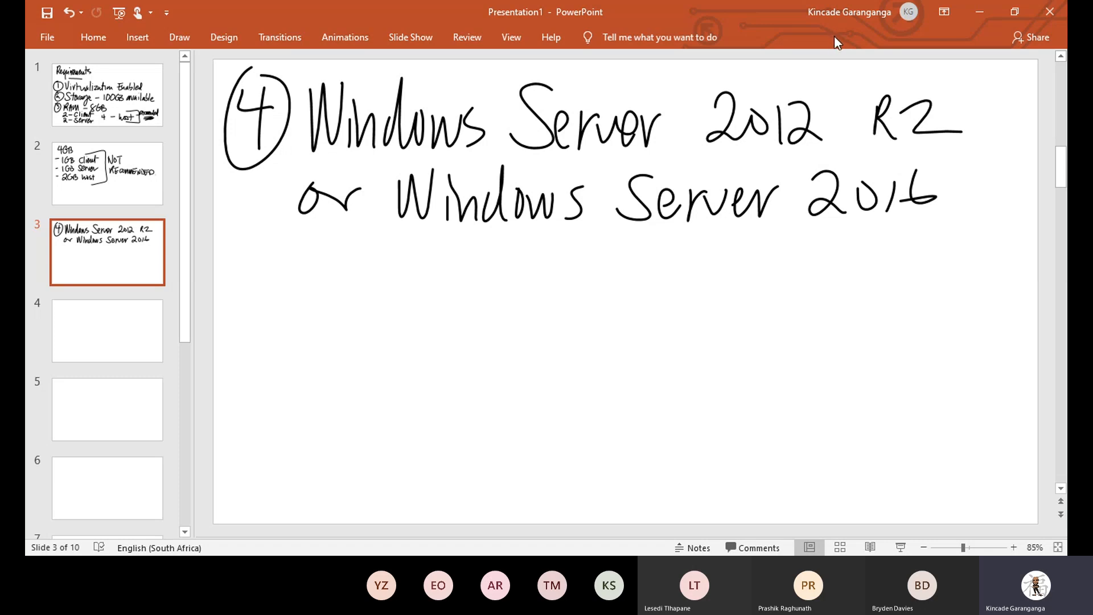
Add a dash after the 4 and a third line '- Windows 10 Pro or Ent'.
{"action": "left_click_drag", "start_coordinate": [288, 143], "coordinate": [304, 141]}
{"action": "mouse_move", "coordinate": [277, 274]}
{"action": "left_mouse_down"}
{"action": "mouse_move", "coordinate": [341, 249]}
{"action": "mouse_move", "coordinate": [364, 254]}
{"action": "left_mouse_up"}
{"action": "mouse_move", "coordinate": [380, 279]}
{"action": "left_mouse_down"}
{"action": "mouse_move", "coordinate": [380, 300]}
{"action": "mouse_move", "coordinate": [430, 307]}
{"action": "left_mouse_up"}
{"action": "left_click_drag", "start_coordinate": [449, 268], "coordinate": [451, 270]}
{"action": "mouse_move", "coordinate": [459, 273]}
{"action": "left_mouse_down"}
{"action": "mouse_move", "coordinate": [477, 302]}
{"action": "mouse_move", "coordinate": [492, 267]}
{"action": "left_mouse_up"}
{"action": "left_click_drag", "start_coordinate": [512, 272], "coordinate": [496, 308]}
{"action": "left_click_drag", "start_coordinate": [563, 259], "coordinate": [562, 311]}
{"action": "left_click_drag", "start_coordinate": [597, 260], "coordinate": [639, 317]}
{"action": "mouse_move", "coordinate": [639, 268]}
{"action": "left_mouse_down"}
{"action": "mouse_move", "coordinate": [644, 296]}
{"action": "mouse_move", "coordinate": [682, 275]}
{"action": "mouse_move", "coordinate": [771, 284]}
{"action": "left_mouse_up"}
{"action": "left_click", "coordinate": [700, 286]}
{"action": "mouse_move", "coordinate": [775, 299]}
{"action": "left_mouse_down"}
{"action": "mouse_move", "coordinate": [787, 272]}
{"action": "mouse_move", "coordinate": [864, 258]}
{"action": "left_mouse_up"}
{"action": "mouse_move", "coordinate": [826, 271]}
{"action": "left_mouse_down"}
{"action": "mouse_move", "coordinate": [836, 306]}
{"action": "mouse_move", "coordinate": [864, 284]}
{"action": "mouse_move", "coordinate": [890, 304]}
{"action": "mouse_move", "coordinate": [909, 277]}
{"action": "left_mouse_up"}
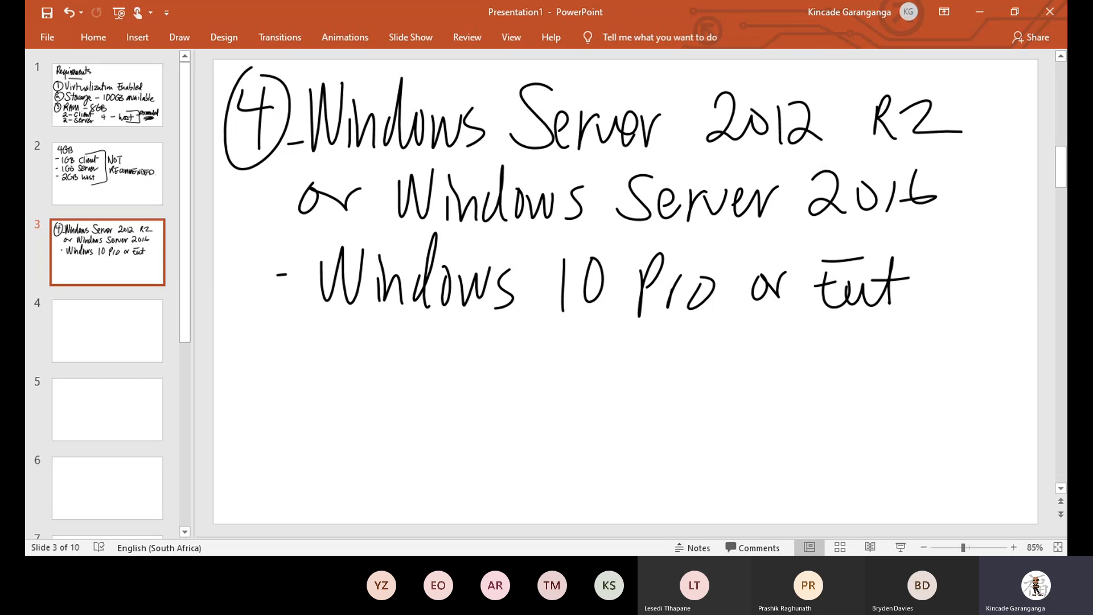
Handwrite a circled 5 and 'VirtualBox' beneath the Windows 10 line.
{"action": "mouse_move", "coordinate": [234, 332]}
{"action": "left_mouse_down"}
{"action": "mouse_move", "coordinate": [241, 370]}
{"action": "mouse_move", "coordinate": [255, 334]}
{"action": "mouse_move", "coordinate": [238, 318]}
{"action": "left_mouse_up"}
{"action": "left_click_drag", "start_coordinate": [311, 332], "coordinate": [334, 313]}
{"action": "mouse_move", "coordinate": [334, 372]}
{"action": "left_mouse_down"}
{"action": "mouse_move", "coordinate": [335, 401]}
{"action": "mouse_move", "coordinate": [366, 364]}
{"action": "left_mouse_up"}
{"action": "left_click_drag", "start_coordinate": [379, 317], "coordinate": [380, 401]}
{"action": "left_click_drag", "start_coordinate": [365, 358], "coordinate": [399, 354]}
{"action": "mouse_move", "coordinate": [395, 364]}
{"action": "left_mouse_down"}
{"action": "mouse_move", "coordinate": [424, 401]}
{"action": "mouse_move", "coordinate": [453, 401]}
{"action": "left_mouse_up"}
{"action": "left_click_drag", "start_coordinate": [471, 341], "coordinate": [477, 402]}
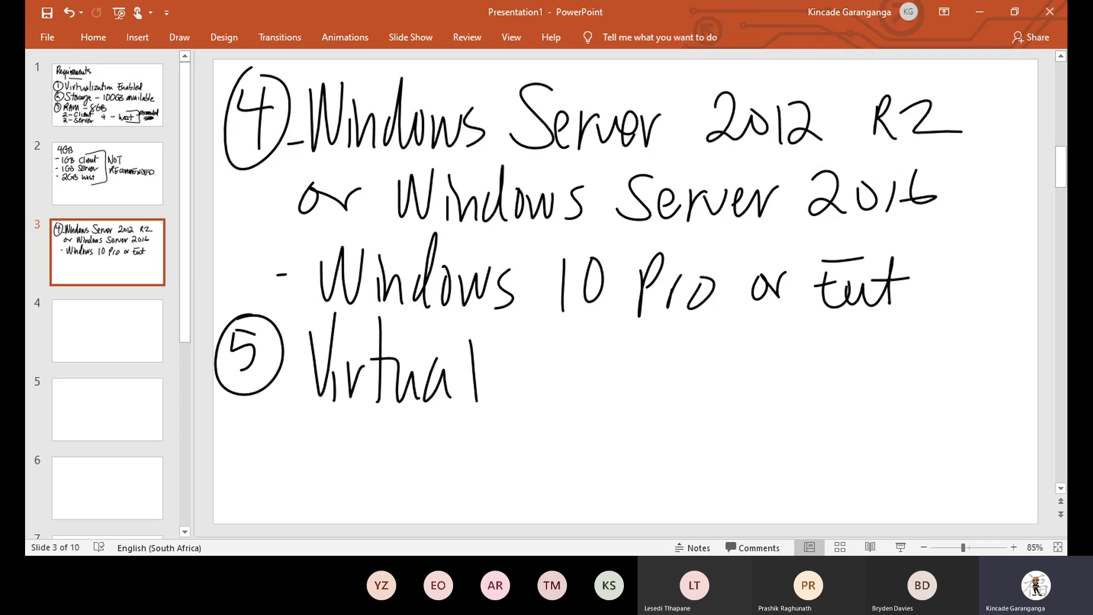
{"action": "left_click_drag", "start_coordinate": [495, 338], "coordinate": [496, 397]}
{"action": "left_click_drag", "start_coordinate": [496, 340], "coordinate": [501, 397]}
{"action": "left_click_drag", "start_coordinate": [546, 367], "coordinate": [543, 369]}
{"action": "left_click_drag", "start_coordinate": [558, 367], "coordinate": [603, 395]}
{"action": "left_click_drag", "start_coordinate": [595, 354], "coordinate": [554, 412]}
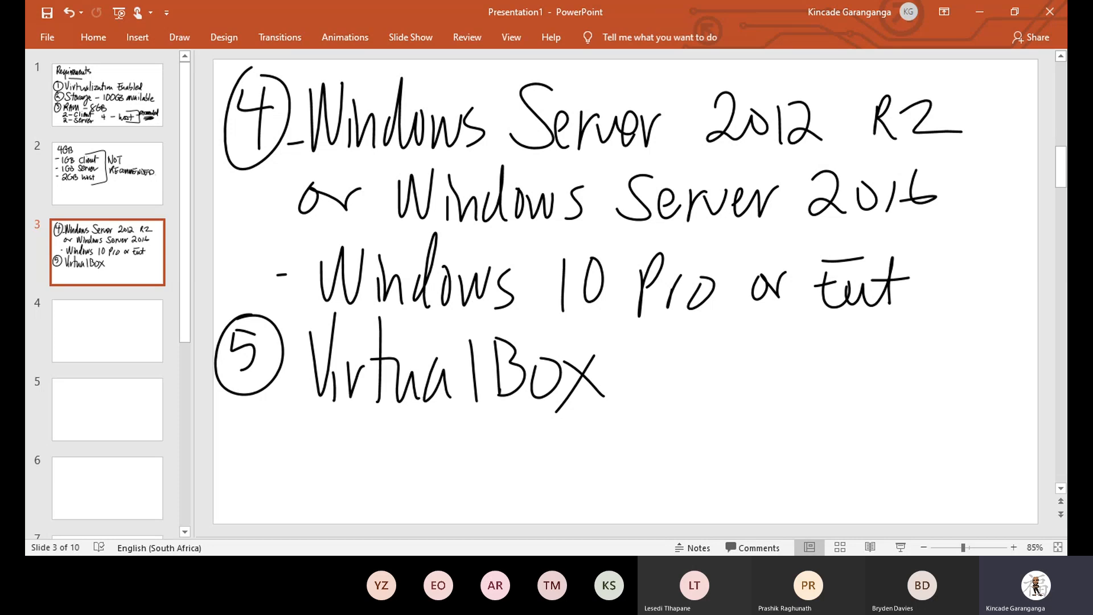
On slide 4, handwrite 'ftp:' at the top left.
{"action": "left_click", "coordinate": [108, 331]}
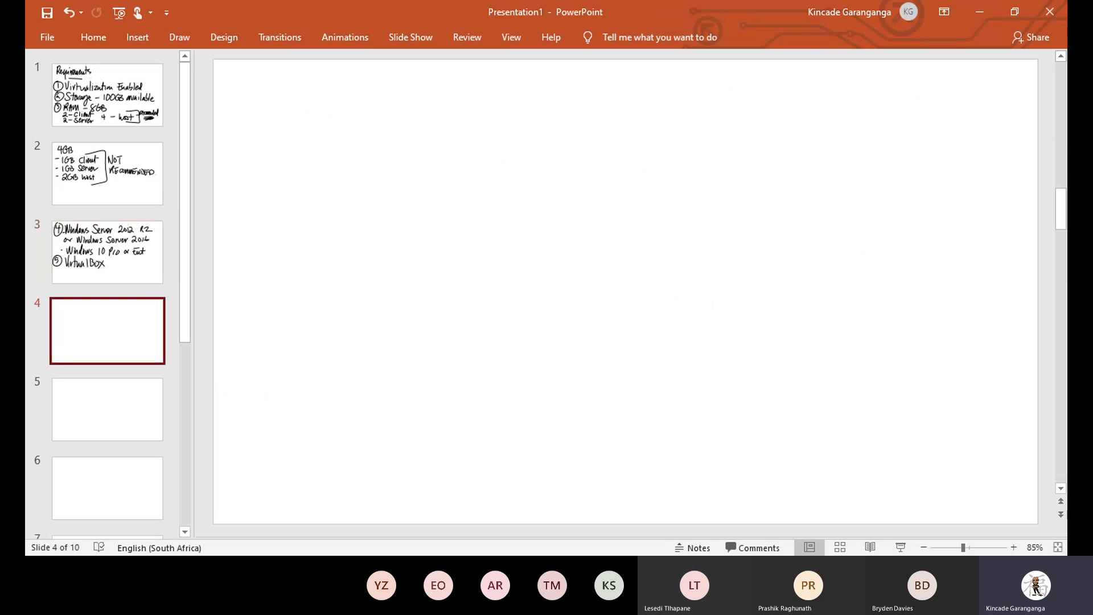
{"action": "left_click_drag", "start_coordinate": [278, 90], "coordinate": [262, 153]}
{"action": "mouse_move", "coordinate": [242, 106]}
{"action": "left_mouse_down"}
{"action": "mouse_move", "coordinate": [274, 104]}
{"action": "mouse_move", "coordinate": [296, 139]}
{"action": "left_mouse_up"}
{"action": "left_click_drag", "start_coordinate": [283, 104], "coordinate": [308, 104]}
{"action": "mouse_move", "coordinate": [319, 116]}
{"action": "left_mouse_down"}
{"action": "mouse_move", "coordinate": [315, 184]}
{"action": "mouse_move", "coordinate": [317, 149]}
{"action": "left_mouse_up"}
{"action": "left_click_drag", "start_coordinate": [358, 96], "coordinate": [357, 101]}
{"action": "left_click", "coordinate": [356, 136]}
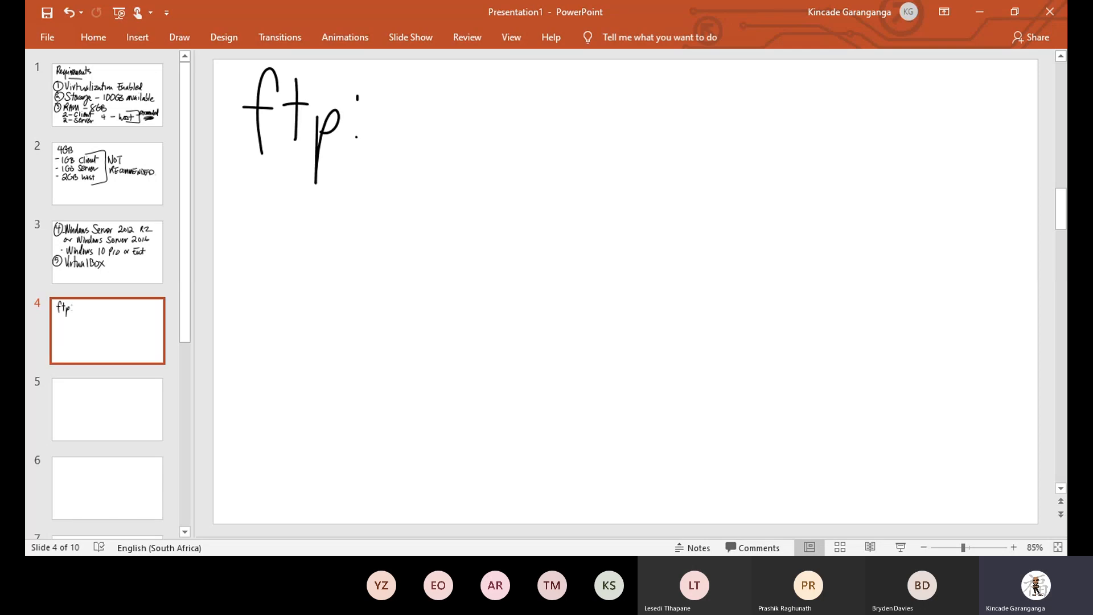
Continue the address with '//10.111.' and the next digits.
{"action": "left_click_drag", "start_coordinate": [397, 77], "coordinate": [370, 149]}
{"action": "left_click_drag", "start_coordinate": [412, 76], "coordinate": [382, 145]}
{"action": "mouse_move", "coordinate": [414, 100]}
{"action": "left_mouse_down"}
{"action": "mouse_move", "coordinate": [414, 145]}
{"action": "mouse_move", "coordinate": [437, 101]}
{"action": "mouse_move", "coordinate": [468, 148]}
{"action": "left_mouse_up"}
{"action": "left_click", "coordinate": [452, 137]}
{"action": "mouse_move", "coordinate": [481, 98]}
{"action": "left_mouse_down"}
{"action": "mouse_move", "coordinate": [479, 149]}
{"action": "mouse_move", "coordinate": [493, 148]}
{"action": "left_mouse_up"}
{"action": "left_click", "coordinate": [510, 133]}
{"action": "left_click_drag", "start_coordinate": [522, 102], "coordinate": [523, 149]}
{"action": "left_click_drag", "start_coordinate": [537, 101], "coordinate": [538, 152]}
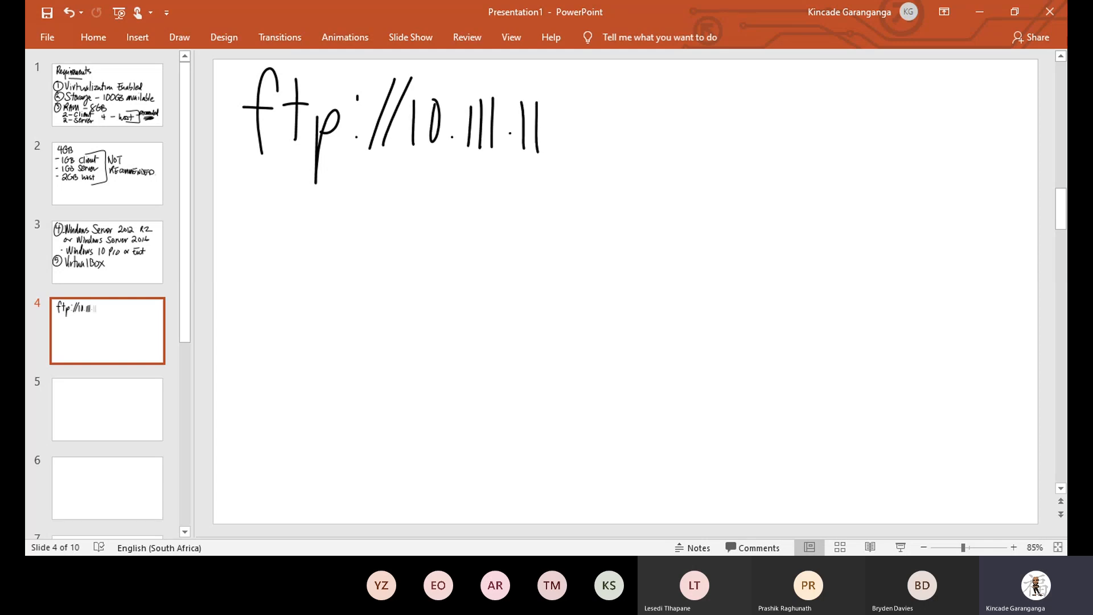
Undo the last two wrong ink strokes with Ctrl+Z.
{"action": "left_click", "coordinate": [137, 38]}
{"action": "left_click", "coordinate": [179, 37]}
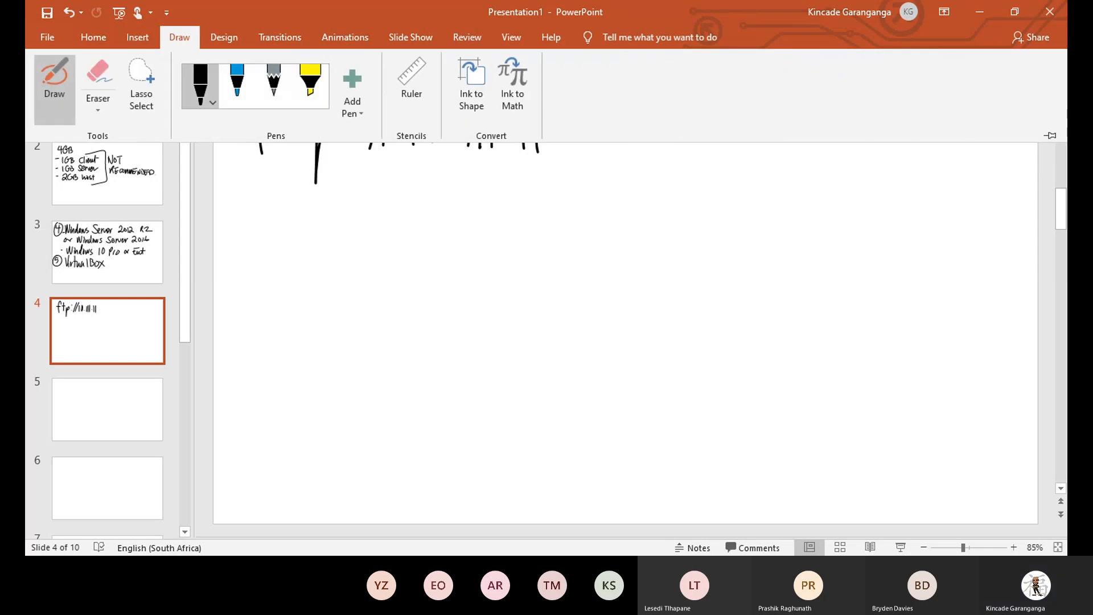
{"action": "key", "text": "ctrl+z"}
{"action": "key", "text": "ctrl+z"}
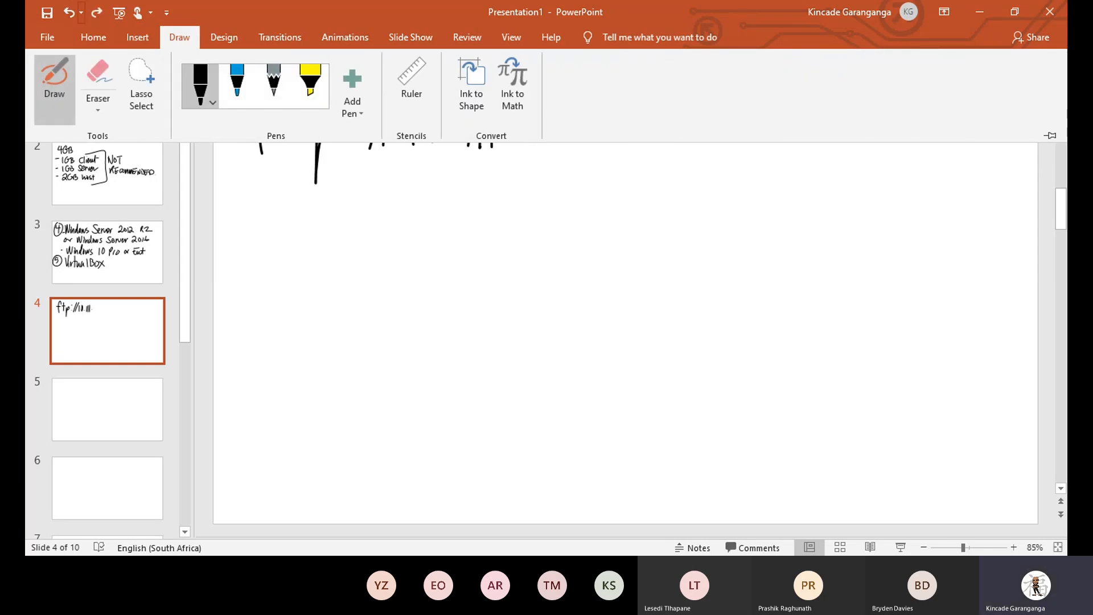
{"action": "key", "text": "Escape"}
Finish the address with '180.17' and underline the '10.111' part.
{"action": "left_click_drag", "start_coordinate": [534, 100], "coordinate": [534, 146]}
{"action": "mouse_move", "coordinate": [571, 103]}
{"action": "left_mouse_down"}
{"action": "mouse_move", "coordinate": [555, 128]}
{"action": "mouse_move", "coordinate": [569, 103]}
{"action": "left_mouse_up"}
{"action": "left_click_drag", "start_coordinate": [597, 107], "coordinate": [645, 142]}
{"action": "left_click", "coordinate": [617, 135]}
{"action": "mouse_move", "coordinate": [655, 104]}
{"action": "left_mouse_down"}
{"action": "mouse_move", "coordinate": [684, 142]}
{"action": "mouse_move", "coordinate": [707, 119]}
{"action": "left_mouse_up"}
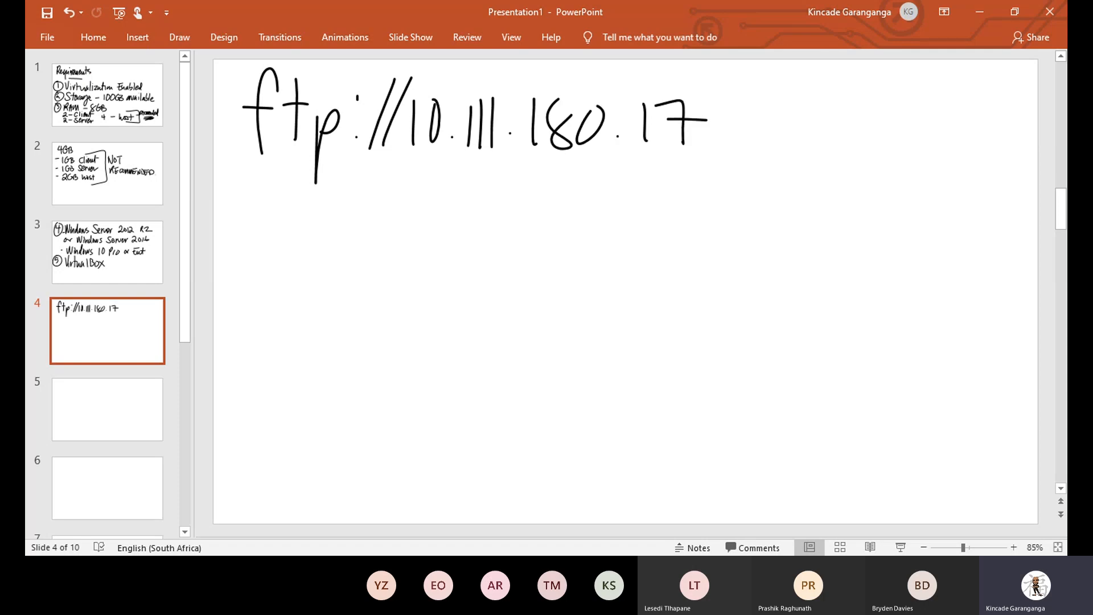
{"action": "left_click_drag", "start_coordinate": [393, 171], "coordinate": [541, 161]}
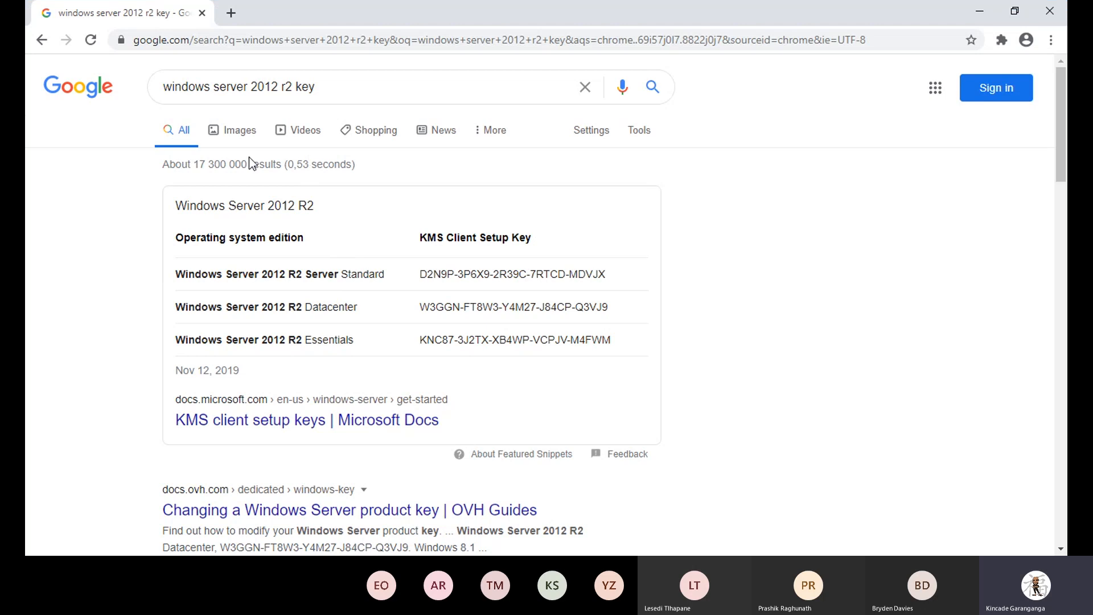
In a new tab, search Google for 'windows server 2016'.
{"action": "left_click", "coordinate": [232, 14]}
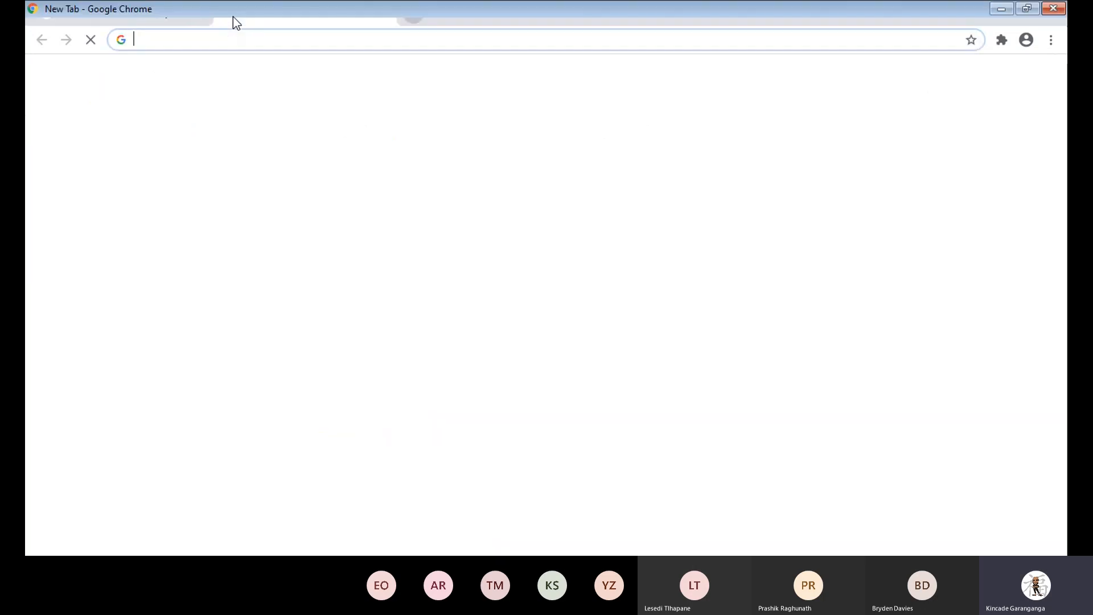
{"action": "type", "text": "win"}
{"action": "key", "text": "Right"}
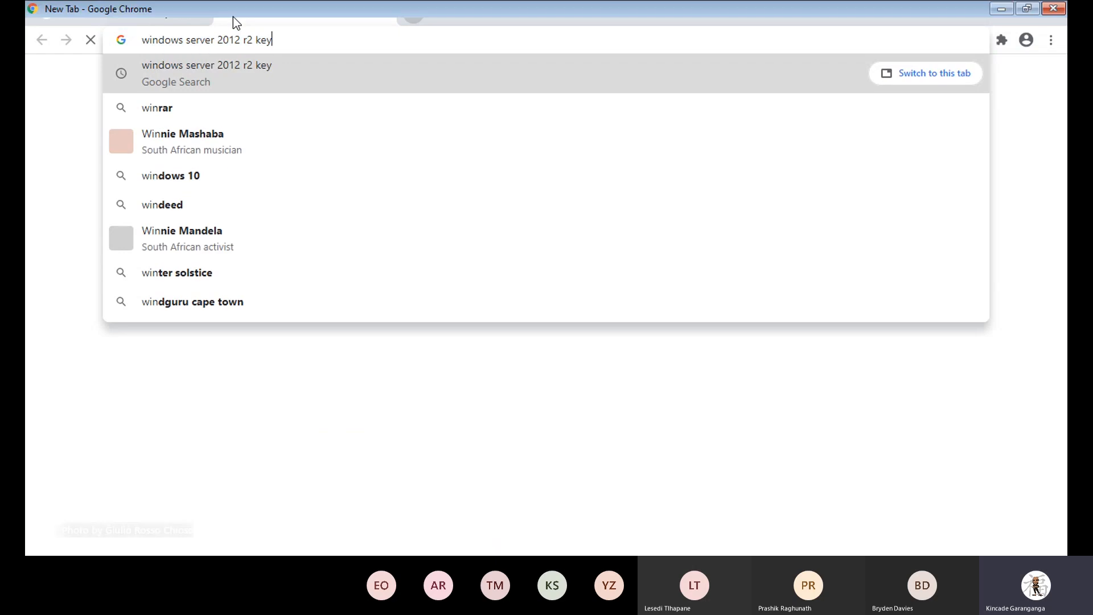
{"action": "key", "text": "BackSpace"}
{"action": "key", "text": "BackSpace"}
{"action": "key", "text": "BackSpace"}
{"action": "key", "text": "BackSpace"}
{"action": "key", "text": "BackSpace"}
{"action": "key", "text": "BackSpace"}
{"action": "key", "text": "BackSpace"}
{"action": "key", "text": "BackSpace"}
{"action": "type", "text": "6"}
{"action": "key", "text": "Return"}
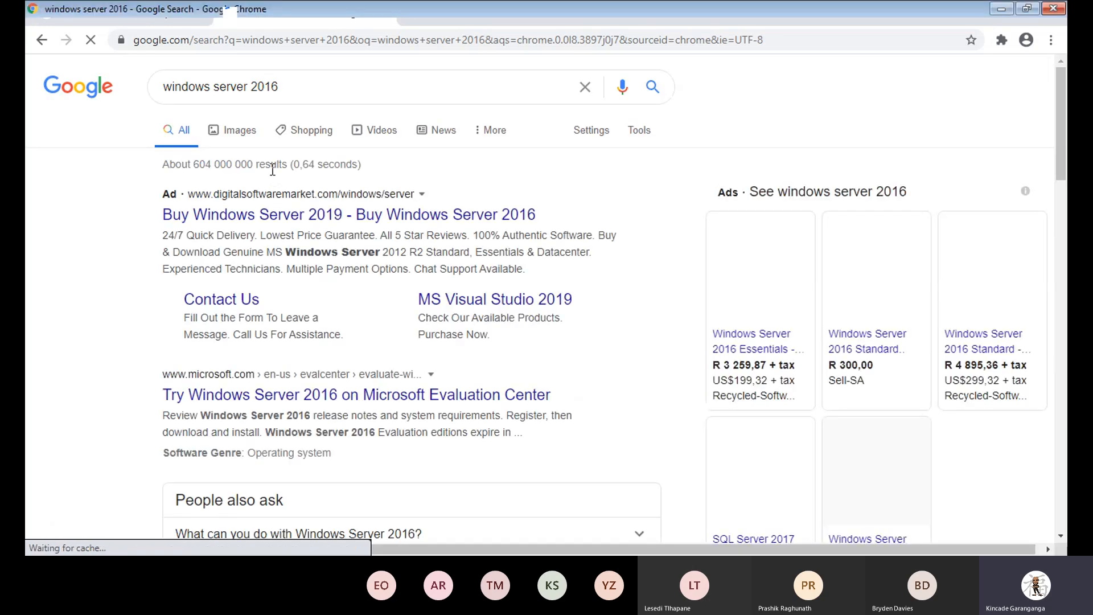
Scroll through the 'windows server 2016' results and click into the search box.
{"action": "scroll", "coordinate": [273, 178], "scroll_direction": "down", "scroll_amount": 3}
{"action": "scroll", "coordinate": [273, 178], "scroll_direction": "up", "scroll_amount": 5}
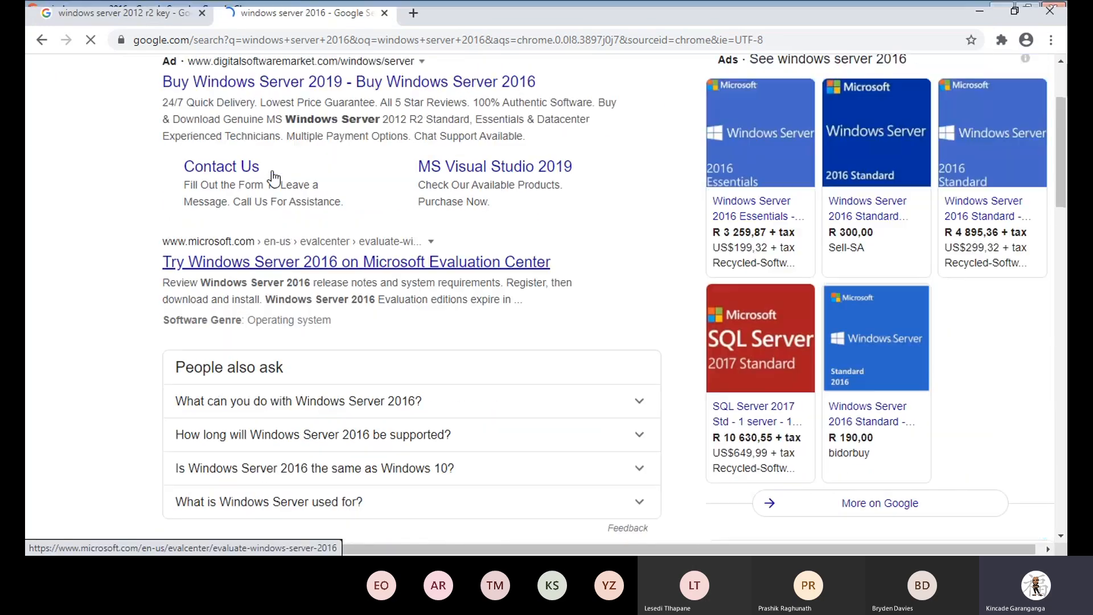
{"action": "scroll", "coordinate": [273, 171], "scroll_direction": "down", "scroll_amount": 7}
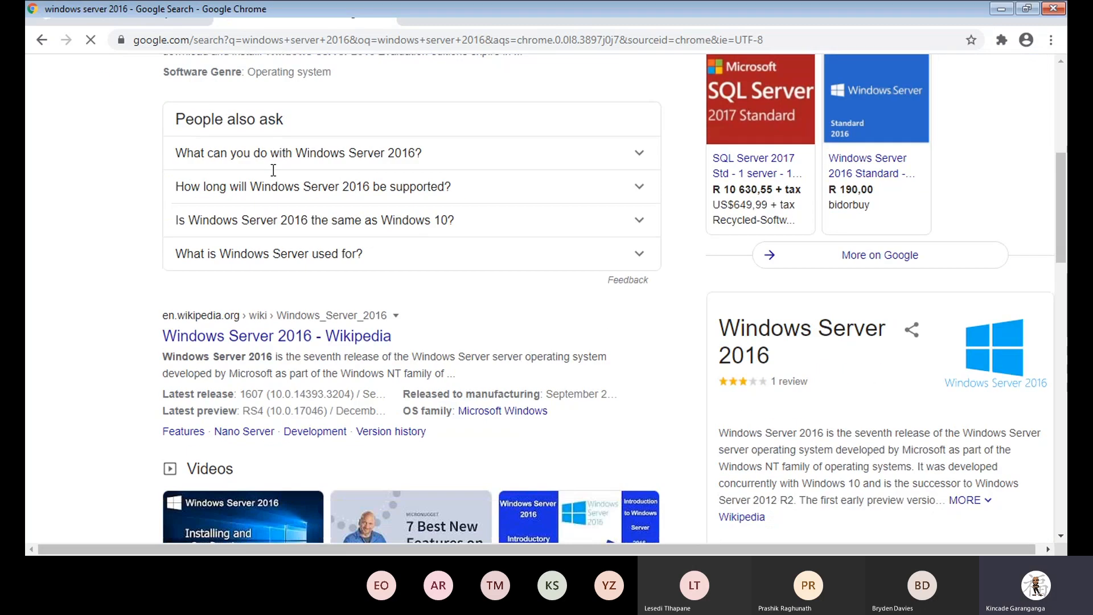
{"action": "scroll", "coordinate": [271, 171], "scroll_direction": "down", "scroll_amount": 15}
{"action": "scroll", "coordinate": [271, 178], "scroll_direction": "up", "scroll_amount": 9}
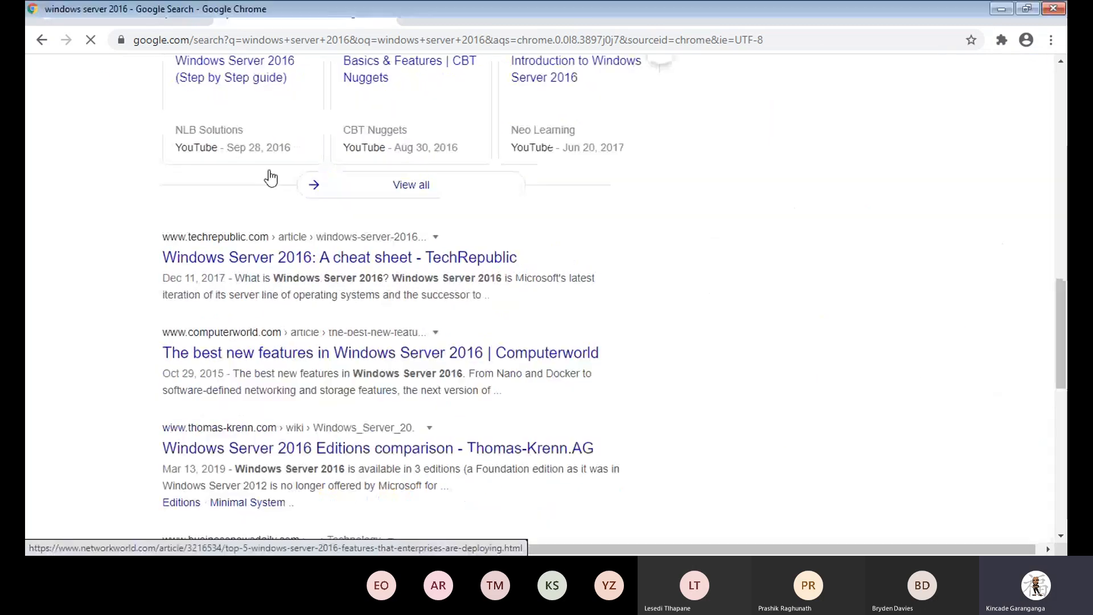
{"action": "scroll", "coordinate": [271, 178], "scroll_direction": "up", "scroll_amount": 8}
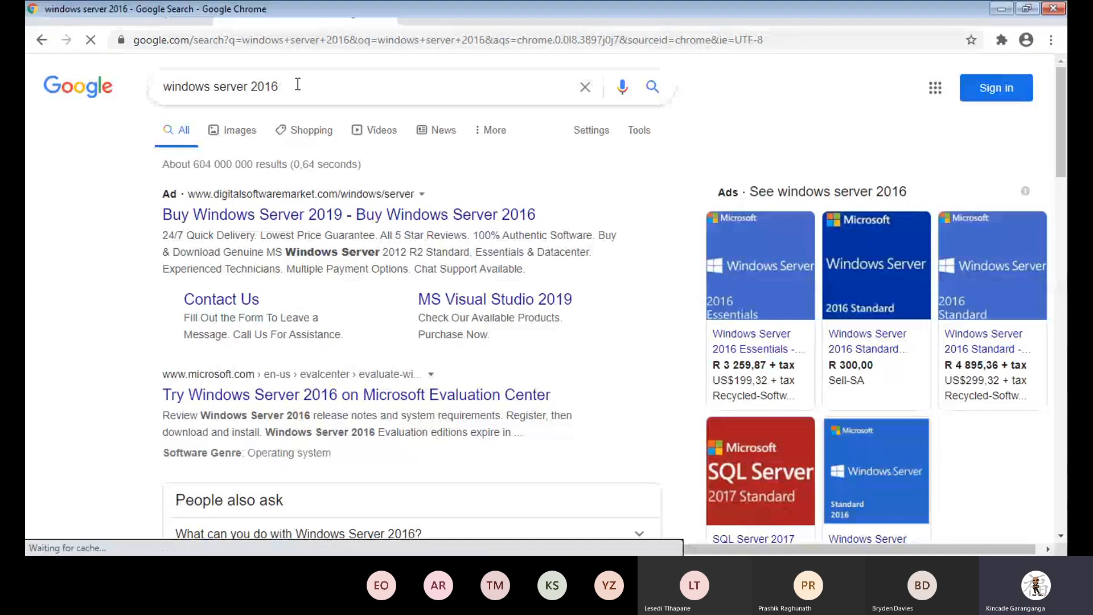
{"action": "left_click", "coordinate": [297, 84]}
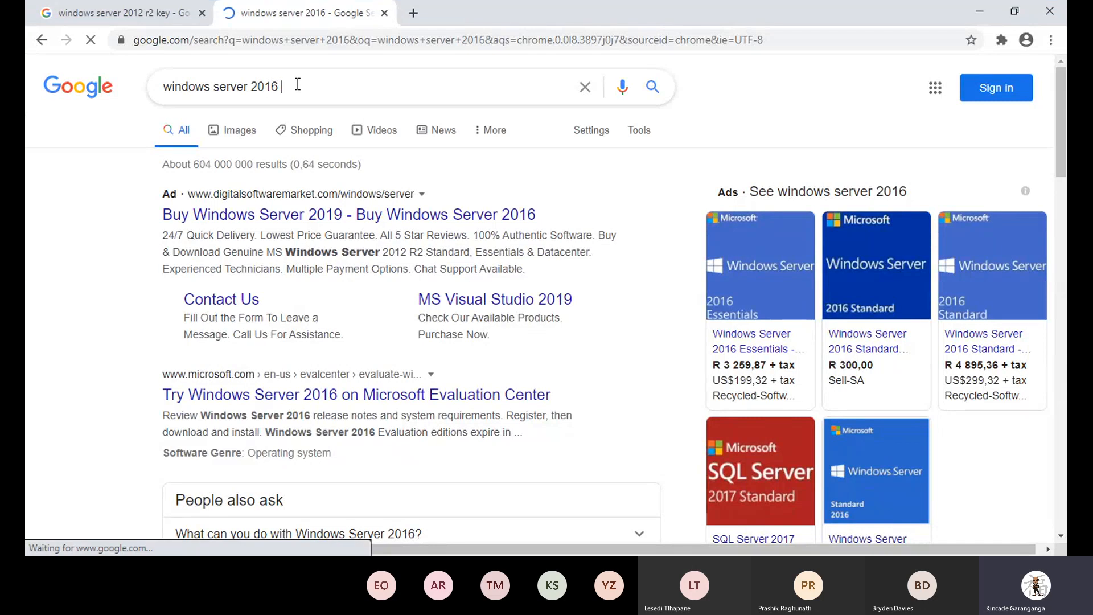
Extend the query to 'windows server 2016 key' and scroll to the KMS setup keys.
{"action": "type", "text": "key"}
{"action": "key", "text": "Return"}
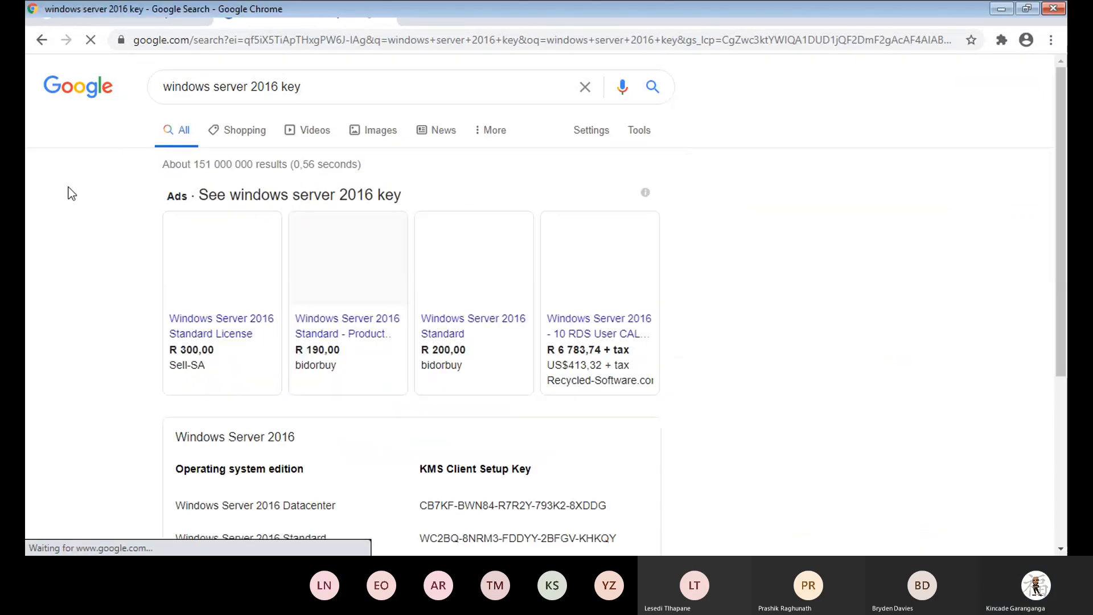
{"action": "scroll", "coordinate": [374, 285], "scroll_direction": "down", "scroll_amount": 4}
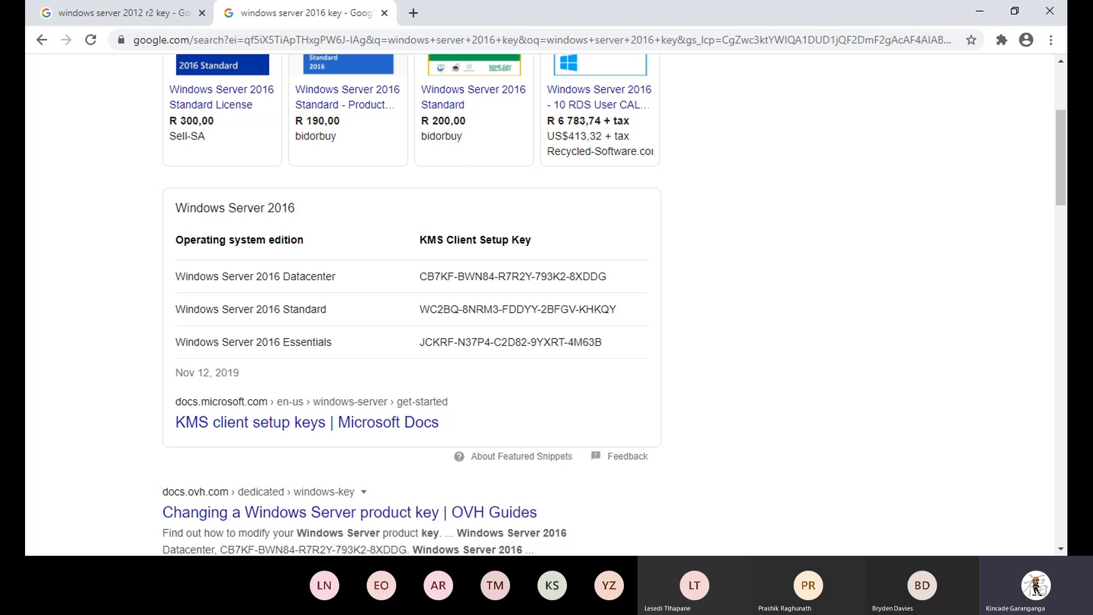
Switch to Photos showing the Windows Server 2012 screenshot, then advance to the 2016 one.
{"action": "key", "text": "alt+Tab"}
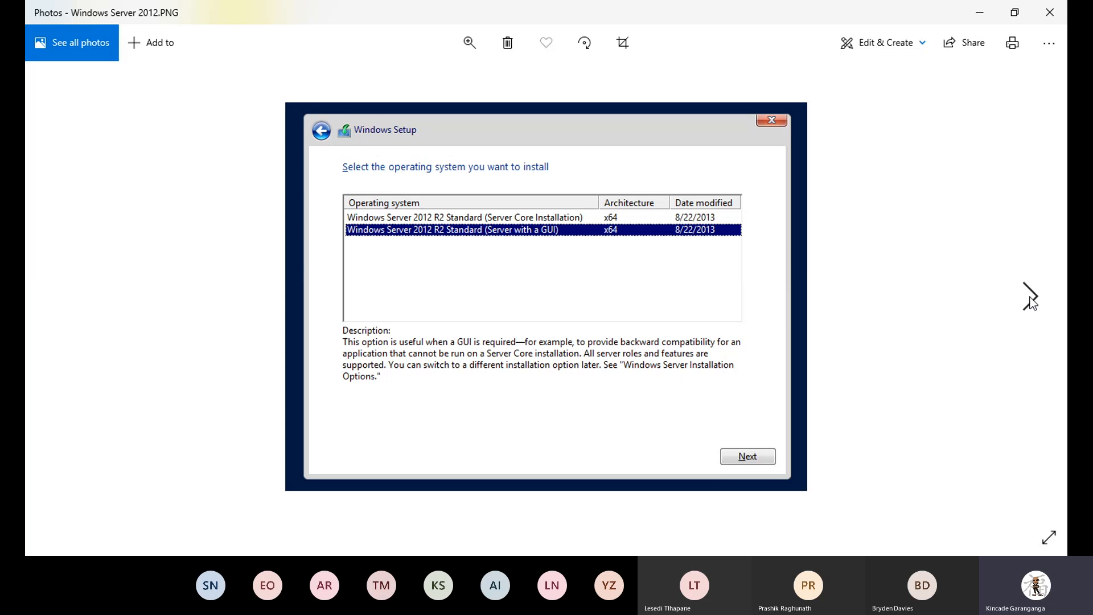
{"action": "left_click", "coordinate": [1031, 302]}
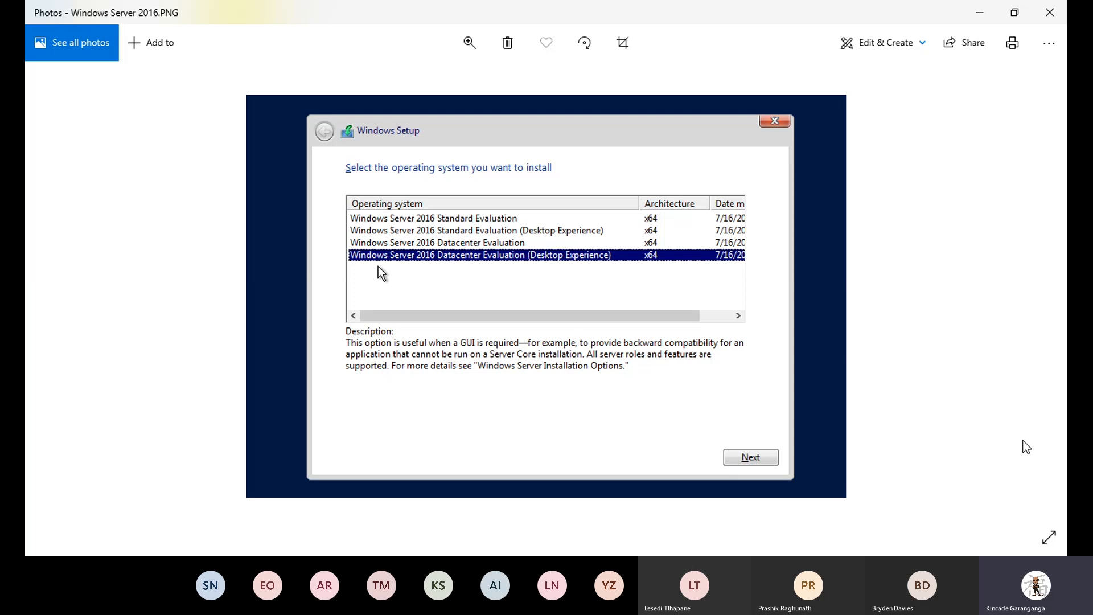
Go back to the Windows Server 2012 screenshot, then forward again to Windows Server 2016.
{"action": "key", "text": "Left"}
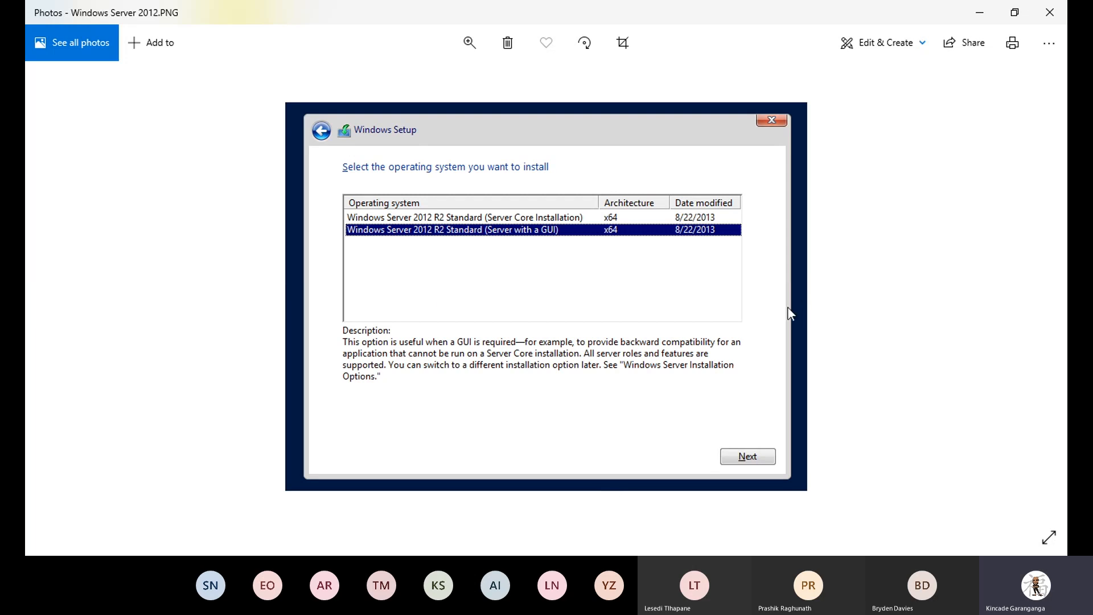
{"action": "mouse_move", "coordinate": [1035, 300]}
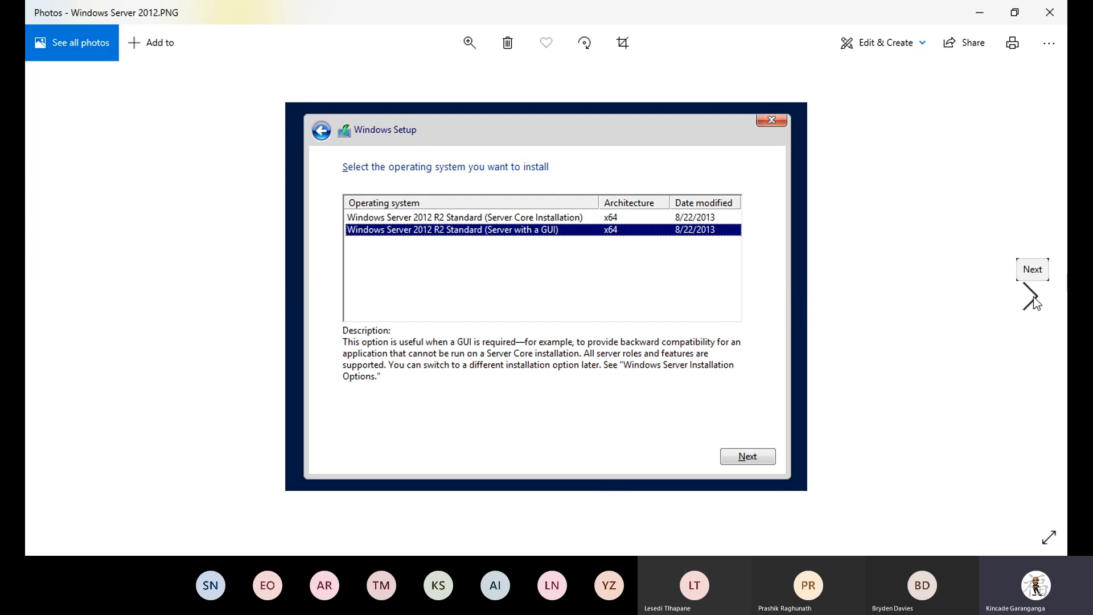
{"action": "left_click", "coordinate": [1031, 297]}
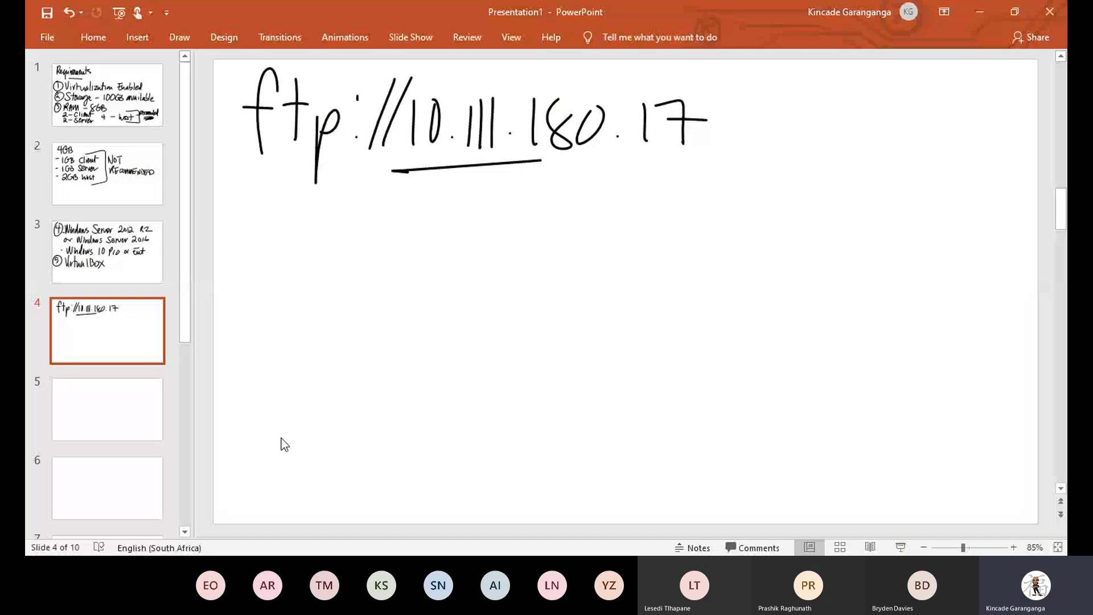
On slide 5, draw a box labelled 'client'.
{"action": "left_click", "coordinate": [107, 409]}
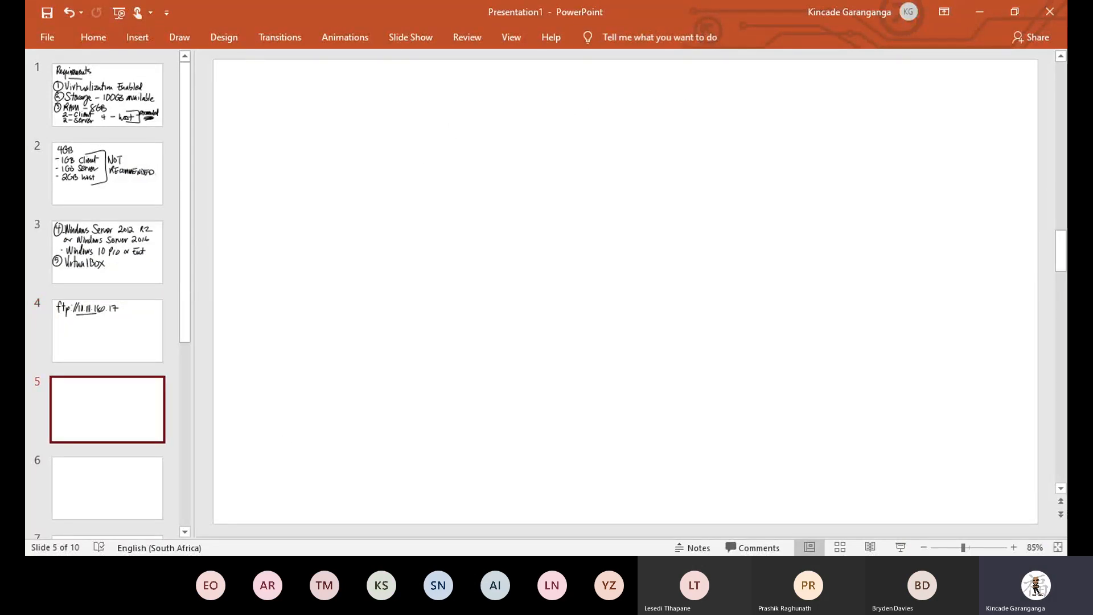
{"action": "left_click_drag", "start_coordinate": [269, 202], "coordinate": [273, 334]}
{"action": "mouse_move", "coordinate": [250, 205]}
{"action": "left_mouse_down"}
{"action": "mouse_move", "coordinate": [347, 183]}
{"action": "mouse_move", "coordinate": [302, 349]}
{"action": "left_mouse_up"}
{"action": "left_click_drag", "start_coordinate": [301, 270], "coordinate": [301, 308]}
{"action": "mouse_move", "coordinate": [311, 243]}
{"action": "left_mouse_down"}
{"action": "mouse_move", "coordinate": [312, 312]}
{"action": "mouse_move", "coordinate": [329, 310]}
{"action": "left_mouse_up"}
{"action": "left_click_drag", "start_coordinate": [340, 297], "coordinate": [379, 313]}
{"action": "left_click", "coordinate": [330, 256]}
{"action": "mouse_move", "coordinate": [389, 267]}
{"action": "left_mouse_down"}
{"action": "mouse_move", "coordinate": [392, 312]}
{"action": "mouse_move", "coordinate": [399, 275]}
{"action": "left_mouse_up"}
Connect the client box by lines to an 'S' box and a larger 'Server' box.
{"action": "left_click_drag", "start_coordinate": [420, 291], "coordinate": [514, 279]}
{"action": "mouse_move", "coordinate": [536, 224]}
{"action": "left_mouse_down"}
{"action": "mouse_move", "coordinate": [532, 358]}
{"action": "mouse_move", "coordinate": [675, 351]}
{"action": "left_mouse_up"}
{"action": "left_click_drag", "start_coordinate": [552, 362], "coordinate": [676, 352]}
{"action": "left_click_drag", "start_coordinate": [595, 276], "coordinate": [569, 328]}
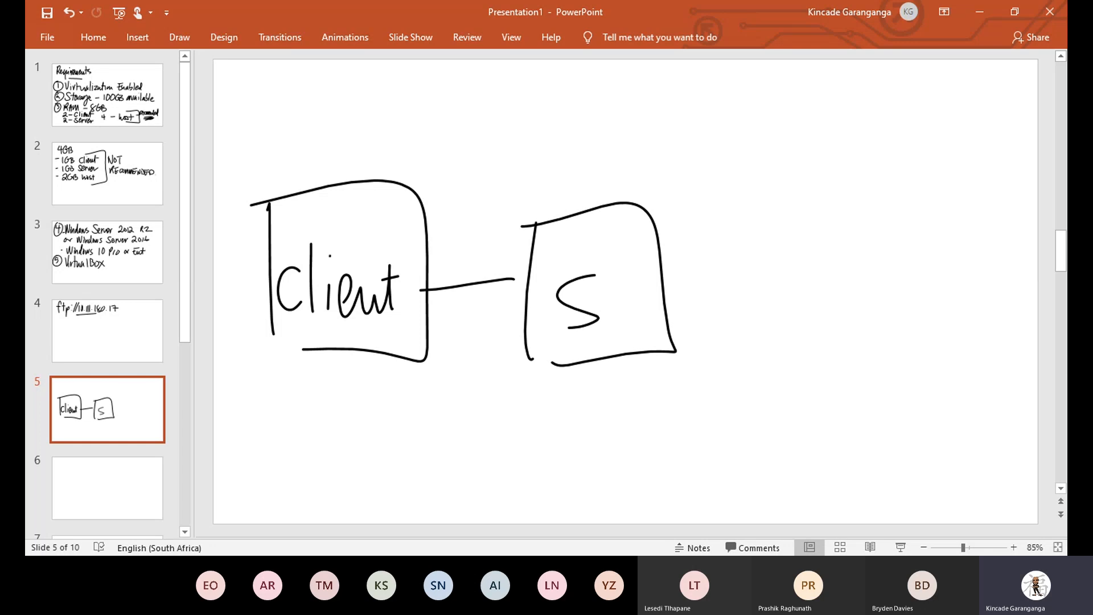
{"action": "left_click_drag", "start_coordinate": [664, 288], "coordinate": [734, 283]}
{"action": "left_click_drag", "start_coordinate": [743, 201], "coordinate": [737, 363]}
{"action": "mouse_move", "coordinate": [725, 210]}
{"action": "left_mouse_down"}
{"action": "mouse_move", "coordinate": [917, 317]}
{"action": "mouse_move", "coordinate": [763, 377]}
{"action": "left_mouse_up"}
{"action": "mouse_move", "coordinate": [763, 289]}
{"action": "left_mouse_down"}
{"action": "mouse_move", "coordinate": [747, 330]}
{"action": "mouse_move", "coordinate": [800, 297]}
{"action": "mouse_move", "coordinate": [891, 309]}
{"action": "left_mouse_up"}
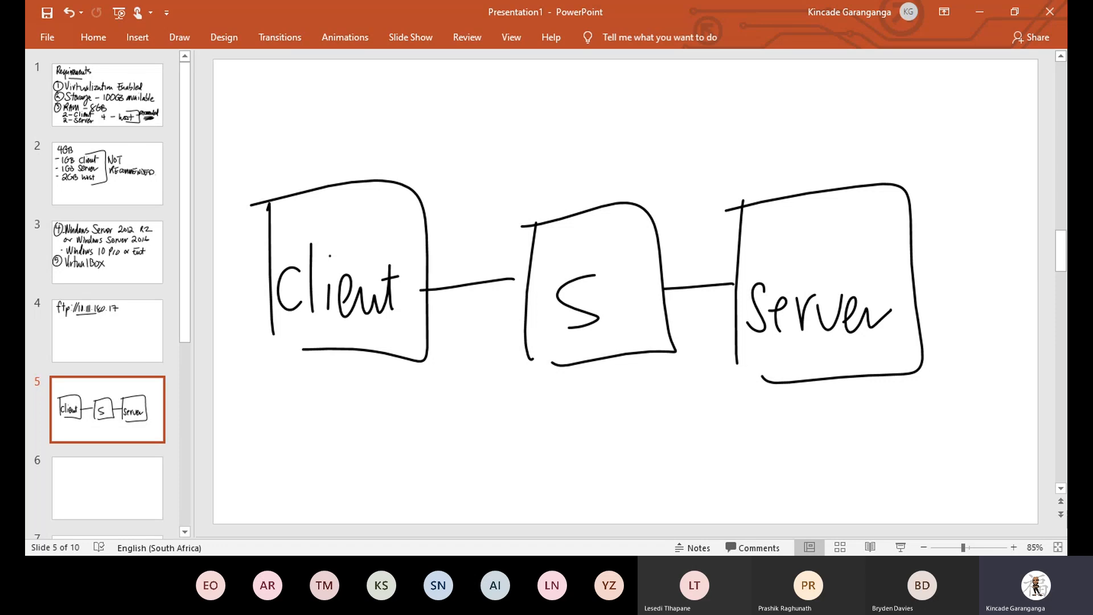
{"action": "left_click", "coordinate": [107, 488]}
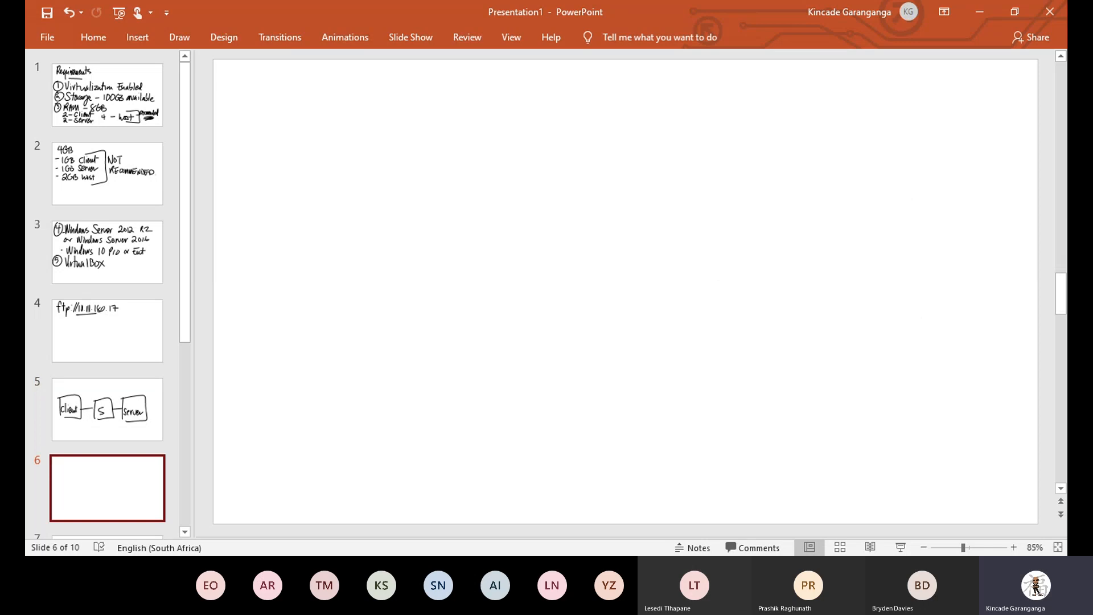
Handwrite 'Roles' at the top of slide 6, underline it, and add a circled 1 below.
{"action": "mouse_move", "coordinate": [252, 87]}
{"action": "left_mouse_down"}
{"action": "mouse_move", "coordinate": [277, 70]}
{"action": "mouse_move", "coordinate": [281, 141]}
{"action": "left_mouse_up"}
{"action": "left_click_drag", "start_coordinate": [299, 103], "coordinate": [301, 104]}
{"action": "left_click_drag", "start_coordinate": [329, 68], "coordinate": [331, 154]}
{"action": "mouse_move", "coordinate": [347, 121]}
{"action": "left_mouse_down"}
{"action": "mouse_move", "coordinate": [361, 117]}
{"action": "mouse_move", "coordinate": [371, 134]}
{"action": "left_mouse_up"}
{"action": "left_click_drag", "start_coordinate": [393, 90], "coordinate": [377, 152]}
{"action": "left_click_drag", "start_coordinate": [256, 178], "coordinate": [384, 171]}
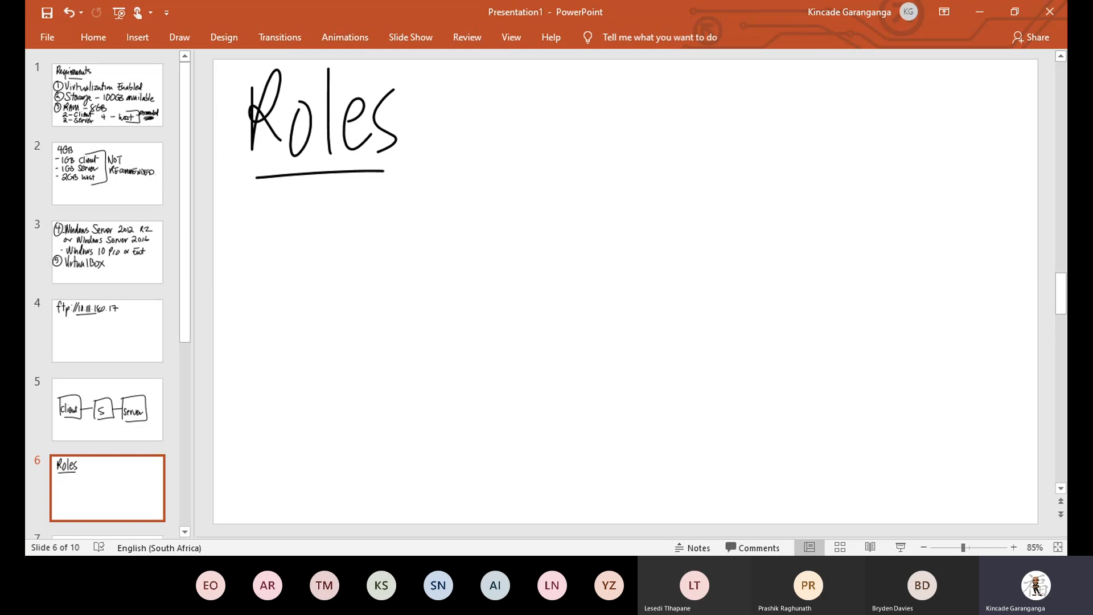
{"action": "left_click_drag", "start_coordinate": [251, 209], "coordinate": [252, 265]}
{"action": "mouse_move", "coordinate": [249, 202]}
{"action": "left_mouse_down"}
{"action": "mouse_move", "coordinate": [230, 212]}
{"action": "mouse_move", "coordinate": [272, 208]}
{"action": "left_mouse_up"}
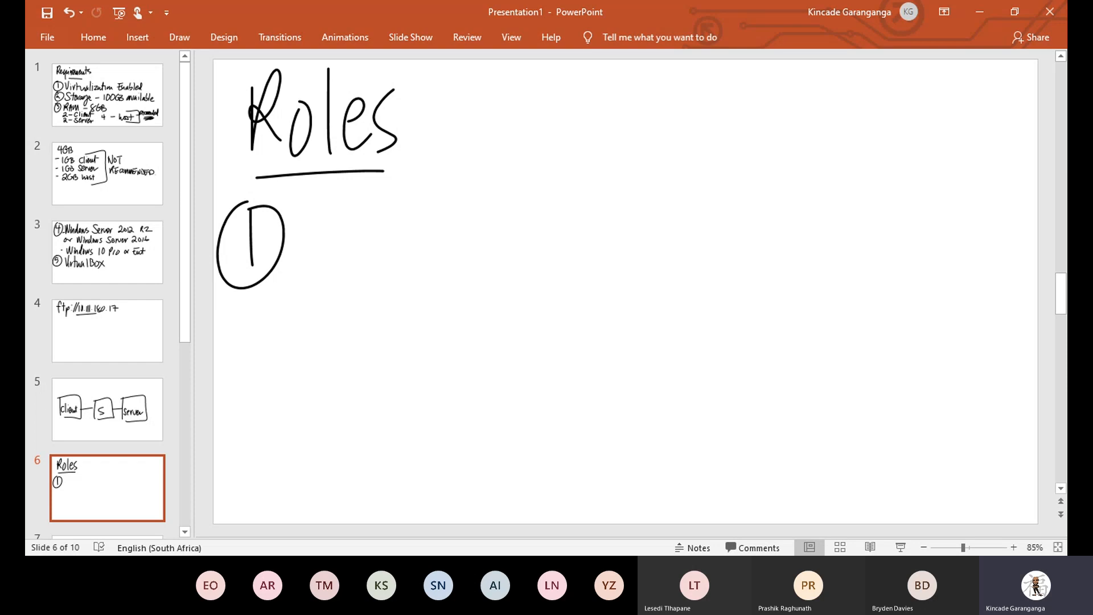
Handwrite ADDS beside the circled 1 and draw an arrow after it.
{"action": "mouse_move", "coordinate": [308, 263]}
{"action": "left_mouse_down"}
{"action": "mouse_move", "coordinate": [329, 265]}
{"action": "mouse_move", "coordinate": [326, 237]}
{"action": "mouse_move", "coordinate": [344, 265]}
{"action": "left_mouse_up"}
{"action": "left_click_drag", "start_coordinate": [371, 211], "coordinate": [370, 269]}
{"action": "left_click_drag", "start_coordinate": [422, 221], "coordinate": [397, 261]}
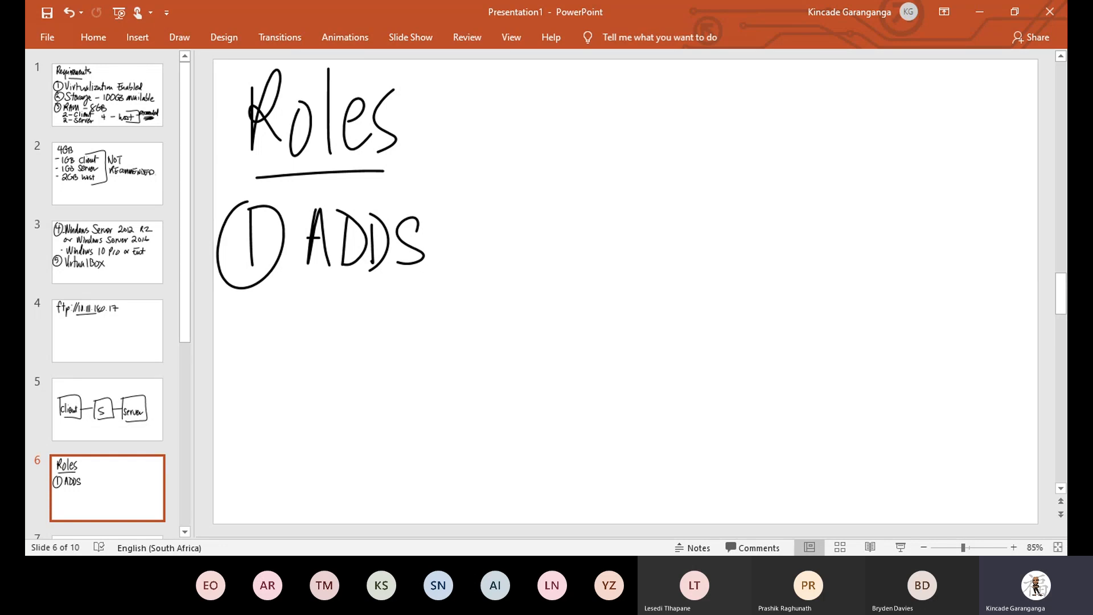
{"action": "mouse_move", "coordinate": [446, 239]}
{"action": "left_mouse_down"}
{"action": "mouse_move", "coordinate": [517, 230]}
{"action": "mouse_move", "coordinate": [506, 249]}
{"action": "left_mouse_up"}
Write 'Domain Controller' after the arrow.
{"action": "mouse_move", "coordinate": [561, 208]}
{"action": "left_mouse_down"}
{"action": "mouse_move", "coordinate": [562, 257]}
{"action": "mouse_move", "coordinate": [654, 257]}
{"action": "left_mouse_up"}
{"action": "mouse_move", "coordinate": [671, 228]}
{"action": "left_mouse_down"}
{"action": "mouse_move", "coordinate": [668, 257]}
{"action": "mouse_move", "coordinate": [701, 257]}
{"action": "left_mouse_up"}
{"action": "left_click", "coordinate": [674, 202]}
{"action": "mouse_move", "coordinate": [766, 206]}
{"action": "left_mouse_down"}
{"action": "mouse_move", "coordinate": [765, 256]}
{"action": "mouse_move", "coordinate": [802, 257]}
{"action": "left_mouse_up"}
{"action": "mouse_move", "coordinate": [816, 199]}
{"action": "left_mouse_down"}
{"action": "mouse_move", "coordinate": [817, 255]}
{"action": "mouse_move", "coordinate": [842, 220]}
{"action": "left_mouse_up"}
{"action": "left_click_drag", "start_coordinate": [847, 229], "coordinate": [862, 251]}
{"action": "mouse_move", "coordinate": [878, 198]}
{"action": "left_mouse_down"}
{"action": "mouse_move", "coordinate": [877, 254]}
{"action": "mouse_move", "coordinate": [945, 231]}
{"action": "left_mouse_up"}
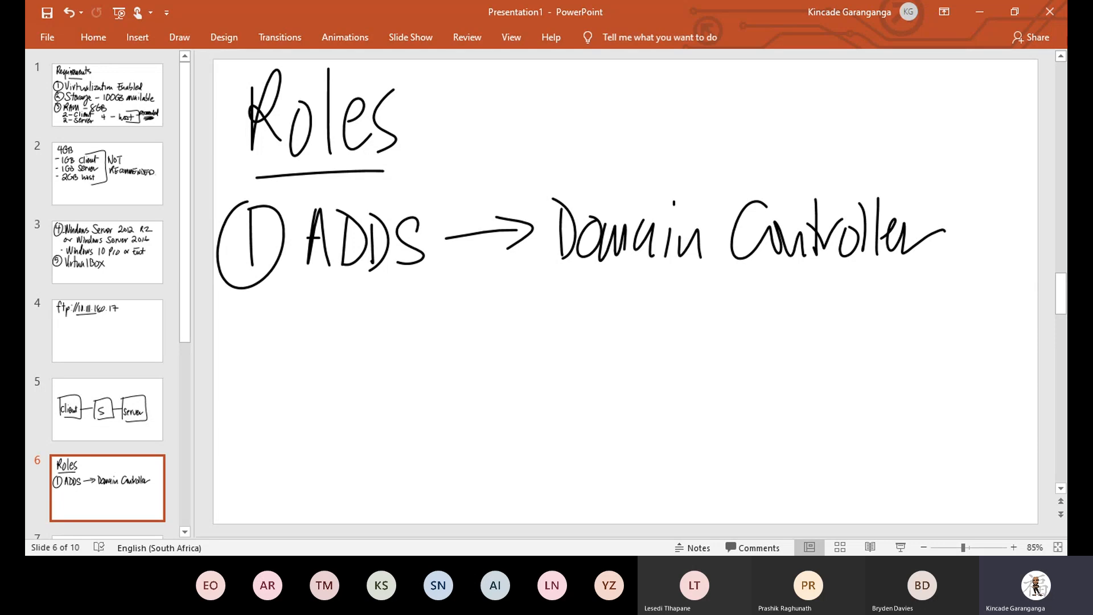
Start writing '(DC)' beneath Domain Controller.
{"action": "mouse_move", "coordinate": [571, 270]}
{"action": "left_mouse_down"}
{"action": "mouse_move", "coordinate": [552, 290]}
{"action": "mouse_move", "coordinate": [565, 321]}
{"action": "left_mouse_up"}
{"action": "mouse_move", "coordinate": [589, 279]}
{"action": "left_mouse_down"}
{"action": "mouse_move", "coordinate": [590, 323]}
{"action": "mouse_move", "coordinate": [581, 323]}
{"action": "left_mouse_up"}
{"action": "left_click_drag", "start_coordinate": [635, 286], "coordinate": [626, 319]}
{"action": "left_click_drag", "start_coordinate": [642, 272], "coordinate": [647, 325]}
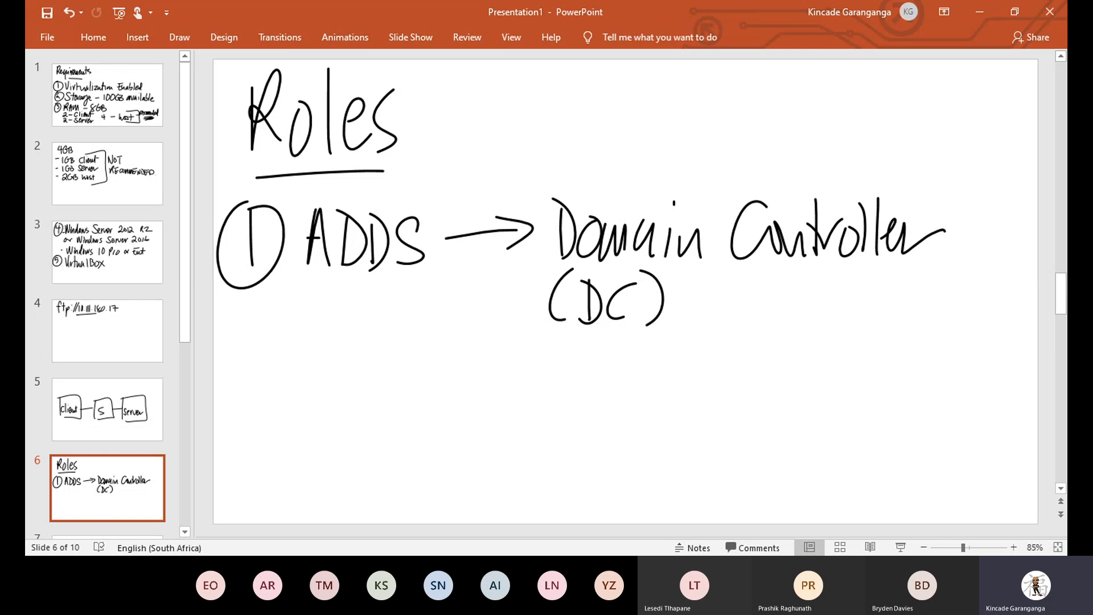
Ink a circled 2 with DHCP below ADDS as the second role.
{"action": "mouse_move", "coordinate": [240, 343]}
{"action": "left_mouse_down"}
{"action": "mouse_move", "coordinate": [261, 340]}
{"action": "mouse_move", "coordinate": [272, 371]}
{"action": "left_mouse_up"}
{"action": "mouse_move", "coordinate": [267, 316]}
{"action": "left_mouse_down"}
{"action": "mouse_move", "coordinate": [225, 376]}
{"action": "mouse_move", "coordinate": [268, 319]}
{"action": "mouse_move", "coordinate": [307, 385]}
{"action": "left_mouse_up"}
{"action": "left_click_drag", "start_coordinate": [303, 321], "coordinate": [308, 386]}
{"action": "left_click_drag", "start_coordinate": [341, 336], "coordinate": [340, 381]}
{"action": "left_click_drag", "start_coordinate": [355, 329], "coordinate": [354, 382]}
{"action": "mouse_move", "coordinate": [344, 350]}
{"action": "left_mouse_down"}
{"action": "mouse_move", "coordinate": [365, 348]}
{"action": "mouse_move", "coordinate": [376, 381]}
{"action": "left_mouse_up"}
{"action": "mouse_move", "coordinate": [400, 337]}
{"action": "left_mouse_down"}
{"action": "mouse_move", "coordinate": [398, 390]}
{"action": "mouse_move", "coordinate": [406, 362]}
{"action": "left_mouse_up"}
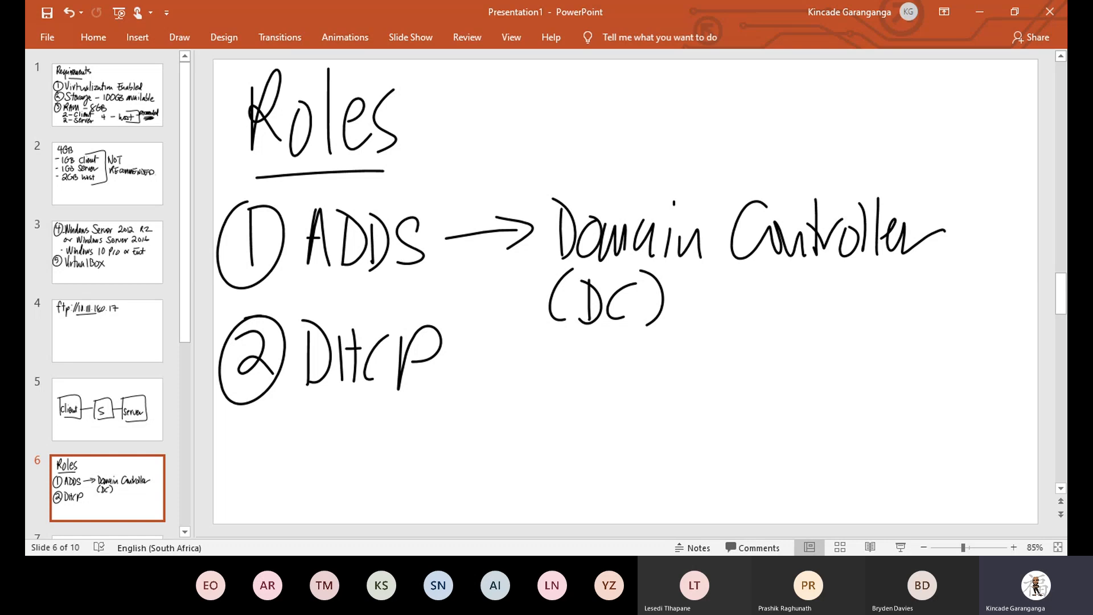
Ink a circled 3 with DNS as the third role, then go to blank slide 7.
{"action": "left_click_drag", "start_coordinate": [238, 433], "coordinate": [239, 466]}
{"action": "left_click_drag", "start_coordinate": [252, 408], "coordinate": [234, 419]}
{"action": "left_click_drag", "start_coordinate": [300, 421], "coordinate": [299, 470]}
{"action": "mouse_move", "coordinate": [296, 406]}
{"action": "left_mouse_down"}
{"action": "mouse_move", "coordinate": [327, 446]}
{"action": "mouse_move", "coordinate": [297, 470]}
{"action": "left_mouse_up"}
{"action": "mouse_move", "coordinate": [336, 422]}
{"action": "left_mouse_down"}
{"action": "mouse_move", "coordinate": [338, 474]}
{"action": "mouse_move", "coordinate": [357, 471]}
{"action": "left_mouse_up"}
{"action": "left_click_drag", "start_coordinate": [357, 471], "coordinate": [359, 420]}
{"action": "left_click_drag", "start_coordinate": [394, 425], "coordinate": [371, 469]}
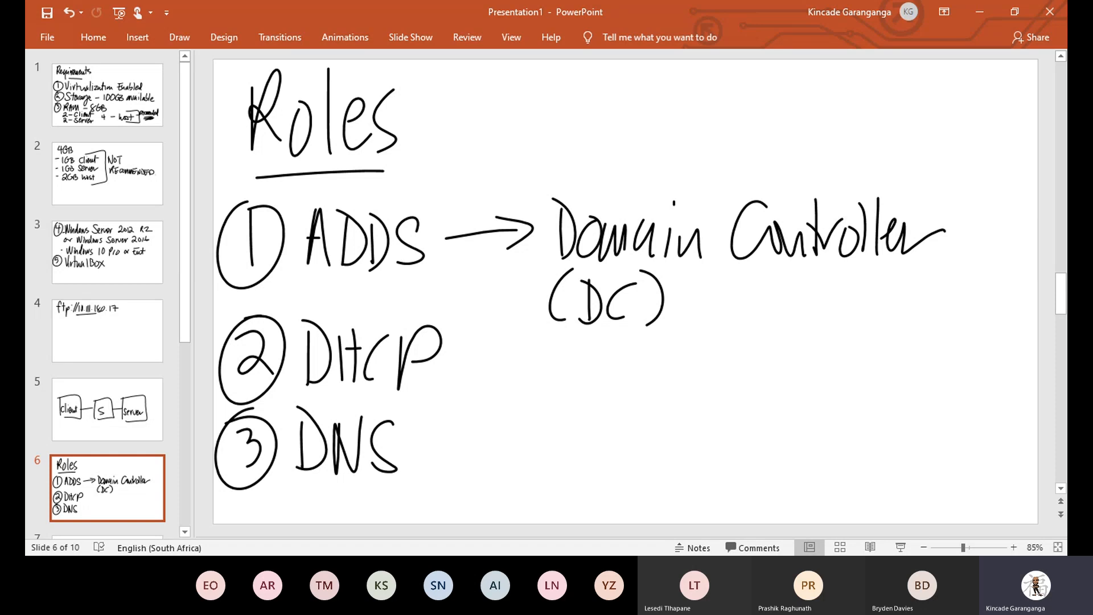
{"action": "scroll", "coordinate": [107, 376], "scroll_direction": "down", "scroll_amount": 2}
{"action": "left_click", "coordinate": [107, 434]}
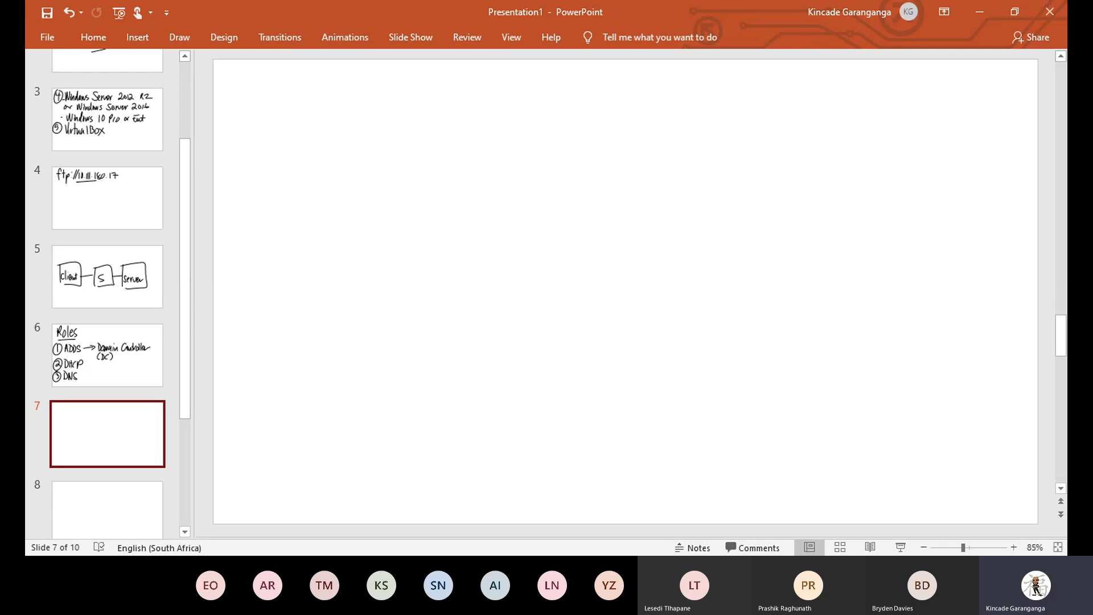
Handwrite '192.168.20.2 - Server' as the first line on slide 7.
{"action": "left_click_drag", "start_coordinate": [272, 80], "coordinate": [273, 138]}
{"action": "mouse_move", "coordinate": [313, 79]}
{"action": "left_mouse_down"}
{"action": "mouse_move", "coordinate": [314, 127]}
{"action": "mouse_move", "coordinate": [356, 130]}
{"action": "left_mouse_up"}
{"action": "left_click", "coordinate": [373, 123]}
{"action": "left_click_drag", "start_coordinate": [399, 90], "coordinate": [398, 130]}
{"action": "mouse_move", "coordinate": [433, 78]}
{"action": "left_mouse_down"}
{"action": "mouse_move", "coordinate": [420, 105]}
{"action": "mouse_move", "coordinate": [466, 85]}
{"action": "mouse_move", "coordinate": [524, 128]}
{"action": "mouse_move", "coordinate": [546, 101]}
{"action": "mouse_move", "coordinate": [606, 117]}
{"action": "mouse_move", "coordinate": [618, 137]}
{"action": "mouse_move", "coordinate": [666, 119]}
{"action": "mouse_move", "coordinate": [718, 131]}
{"action": "left_mouse_up"}
{"action": "left_click", "coordinate": [480, 130]}
{"action": "left_click", "coordinate": [576, 123]}
{"action": "mouse_move", "coordinate": [722, 136]}
{"action": "left_mouse_down"}
{"action": "mouse_move", "coordinate": [735, 112]}
{"action": "mouse_move", "coordinate": [825, 112]}
{"action": "left_mouse_up"}
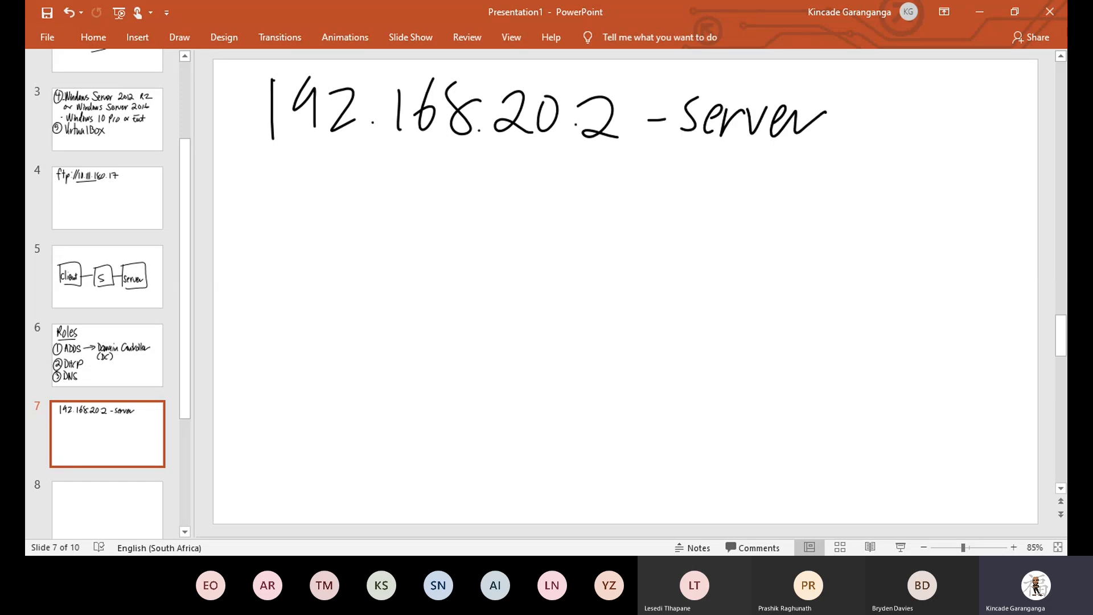
Write '192.168.20.1 - gateway' on the line below.
{"action": "left_click_drag", "start_coordinate": [273, 161], "coordinate": [276, 200]}
{"action": "mouse_move", "coordinate": [319, 162]}
{"action": "left_mouse_down"}
{"action": "mouse_move", "coordinate": [315, 190]}
{"action": "mouse_move", "coordinate": [357, 189]}
{"action": "left_mouse_up"}
{"action": "left_click", "coordinate": [374, 188]}
{"action": "left_click_drag", "start_coordinate": [399, 159], "coordinate": [401, 193]}
{"action": "mouse_move", "coordinate": [431, 154]}
{"action": "left_mouse_down"}
{"action": "mouse_move", "coordinate": [420, 181]}
{"action": "mouse_move", "coordinate": [462, 157]}
{"action": "mouse_move", "coordinate": [516, 199]}
{"action": "left_mouse_up"}
{"action": "left_click", "coordinate": [478, 194]}
{"action": "mouse_move", "coordinate": [535, 174]}
{"action": "left_mouse_down"}
{"action": "mouse_move", "coordinate": [593, 204]}
{"action": "mouse_move", "coordinate": [657, 188]}
{"action": "left_mouse_up"}
{"action": "left_click", "coordinate": [558, 195]}
{"action": "mouse_move", "coordinate": [687, 173]}
{"action": "left_mouse_down"}
{"action": "mouse_move", "coordinate": [677, 180]}
{"action": "mouse_move", "coordinate": [707, 181]}
{"action": "mouse_move", "coordinate": [718, 196]}
{"action": "left_mouse_up"}
{"action": "mouse_move", "coordinate": [729, 160]}
{"action": "left_mouse_down"}
{"action": "mouse_move", "coordinate": [733, 199]}
{"action": "mouse_move", "coordinate": [740, 174]}
{"action": "left_mouse_up"}
{"action": "mouse_move", "coordinate": [741, 183]}
{"action": "left_mouse_down"}
{"action": "mouse_move", "coordinate": [760, 193]}
{"action": "mouse_move", "coordinate": [779, 179]}
{"action": "mouse_move", "coordinate": [792, 197]}
{"action": "left_mouse_up"}
{"action": "left_click_drag", "start_coordinate": [799, 179], "coordinate": [842, 197]}
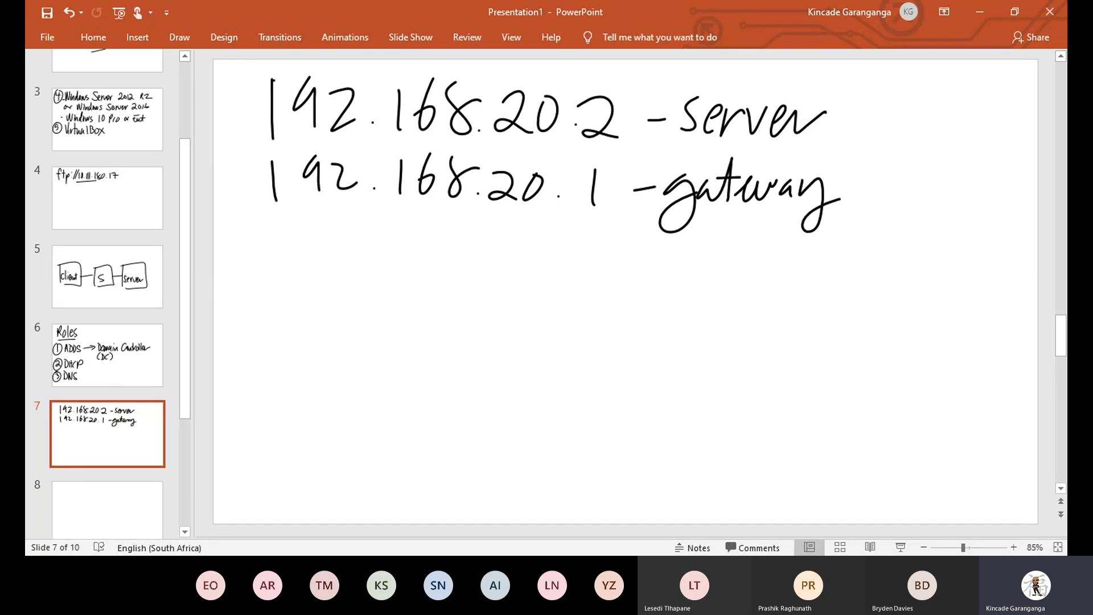
Undo a stray third-line stroke and add '& DNS' after Server.
{"action": "left_click_drag", "start_coordinate": [268, 230], "coordinate": [266, 259]}
{"action": "left_click", "coordinate": [69, 12]}
{"action": "left_click_drag", "start_coordinate": [853, 116], "coordinate": [840, 130]}
{"action": "mouse_move", "coordinate": [854, 106]}
{"action": "left_mouse_down"}
{"action": "mouse_move", "coordinate": [854, 143]}
{"action": "mouse_move", "coordinate": [883, 139]}
{"action": "left_mouse_up"}
{"action": "mouse_move", "coordinate": [905, 138]}
{"action": "left_mouse_down"}
{"action": "mouse_move", "coordinate": [906, 111]}
{"action": "mouse_move", "coordinate": [928, 106]}
{"action": "left_mouse_up"}
{"action": "left_click_drag", "start_coordinate": [957, 108], "coordinate": [936, 137]}
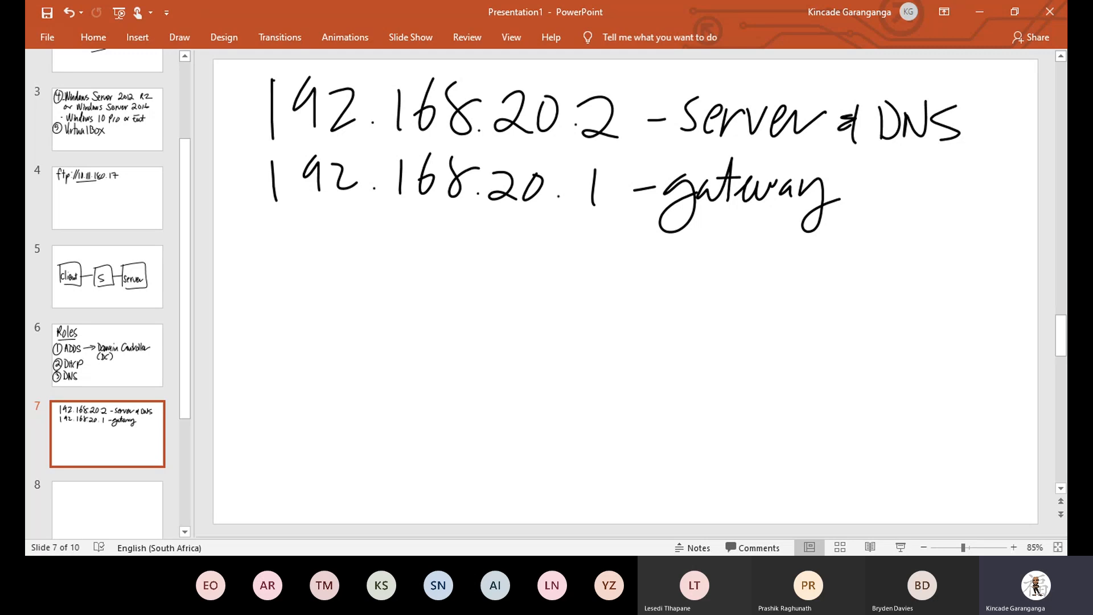
Underline the gateway row on slide 7 and move to blank slide 8.
{"action": "left_click_drag", "start_coordinate": [252, 235], "coordinate": [640, 238]}
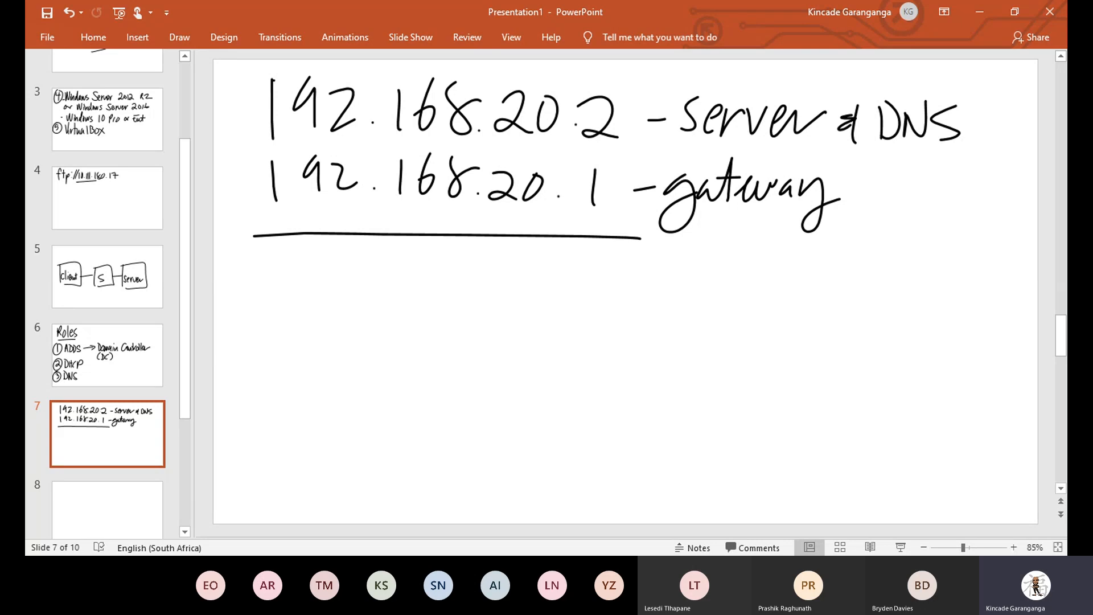
{"action": "left_click", "coordinate": [107, 510]}
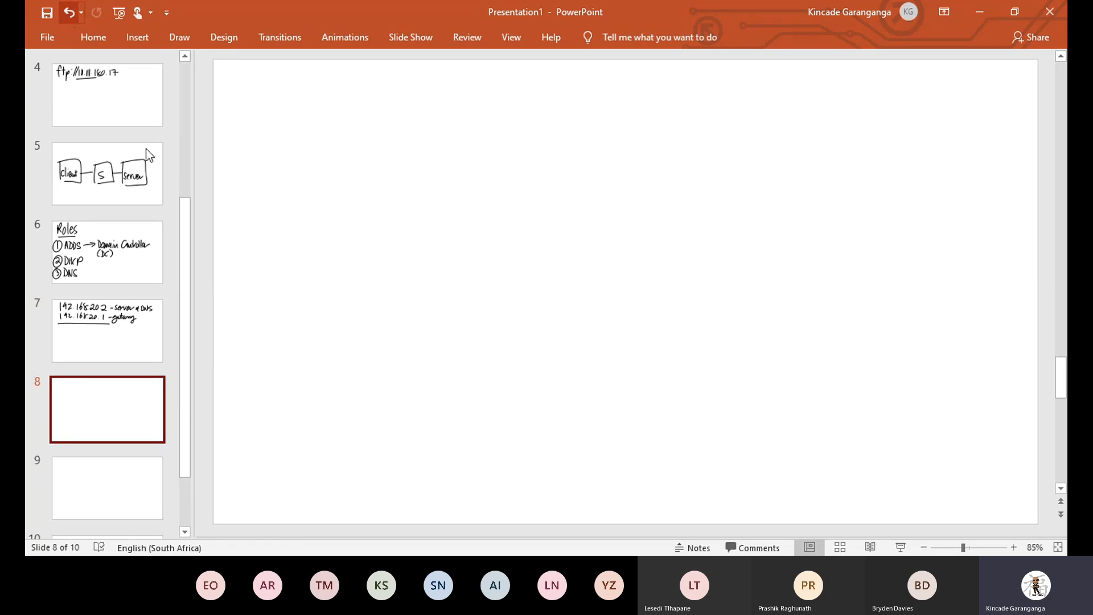
Handwrite the heading 'Scope' on slide 8 and underline it.
{"action": "left_click_drag", "start_coordinate": [270, 79], "coordinate": [232, 120]}
{"action": "mouse_move", "coordinate": [288, 97]}
{"action": "left_mouse_down"}
{"action": "mouse_move", "coordinate": [345, 127]}
{"action": "mouse_move", "coordinate": [407, 129]}
{"action": "left_mouse_up"}
{"action": "left_click_drag", "start_coordinate": [243, 159], "coordinate": [407, 151]}
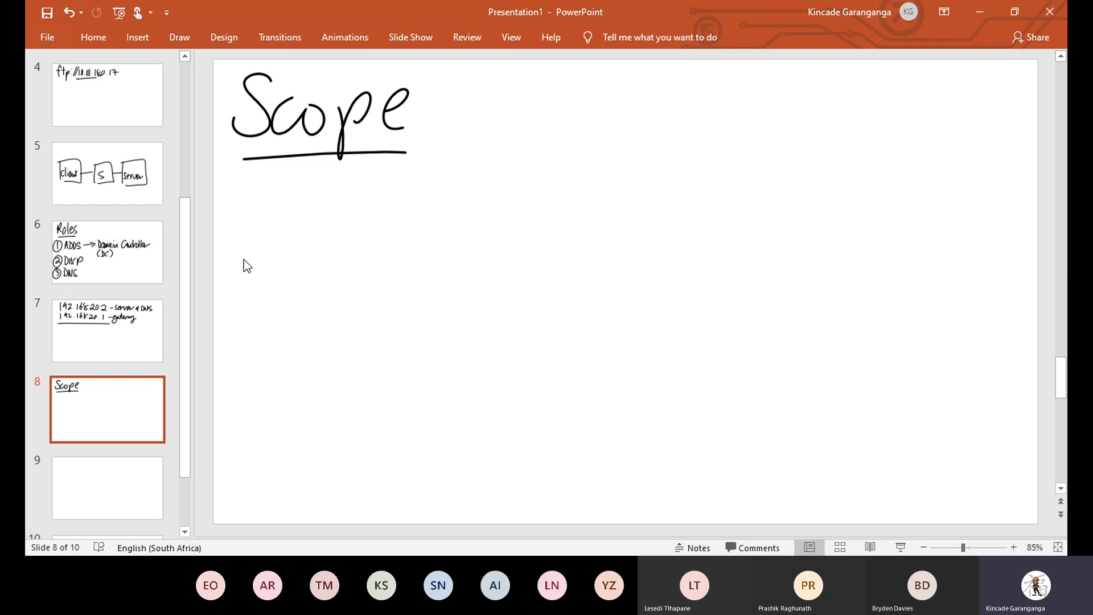
Write '192.168.20.' beneath the Scope heading.
{"action": "left_click_drag", "start_coordinate": [277, 189], "coordinate": [275, 233]}
{"action": "left_click_drag", "start_coordinate": [312, 191], "coordinate": [314, 230]}
{"action": "mouse_move", "coordinate": [330, 195]}
{"action": "left_mouse_down"}
{"action": "mouse_move", "coordinate": [333, 225]}
{"action": "mouse_move", "coordinate": [351, 219]}
{"action": "left_mouse_up"}
{"action": "left_click", "coordinate": [369, 223]}
{"action": "left_click_drag", "start_coordinate": [397, 189], "coordinate": [397, 230]}
{"action": "left_click_drag", "start_coordinate": [434, 184], "coordinate": [417, 212]}
{"action": "left_click", "coordinate": [479, 230]}
{"action": "mouse_move", "coordinate": [474, 189]}
{"action": "left_mouse_down"}
{"action": "mouse_move", "coordinate": [451, 188]}
{"action": "mouse_move", "coordinate": [535, 235]}
{"action": "left_mouse_up"}
{"action": "left_click_drag", "start_coordinate": [557, 202], "coordinate": [603, 234]}
{"action": "left_click", "coordinate": [582, 229]}
Complete the first address as 192.168.20.15 and label it 'start'.
{"action": "left_click_drag", "start_coordinate": [619, 197], "coordinate": [625, 236]}
{"action": "left_click_drag", "start_coordinate": [620, 196], "coordinate": [651, 193]}
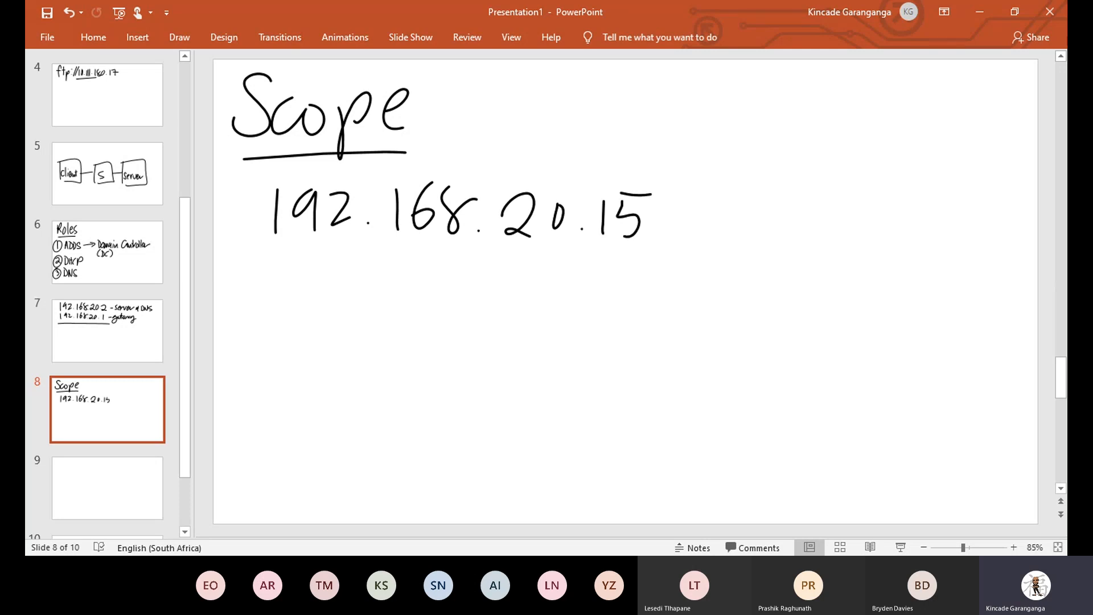
{"action": "mouse_move", "coordinate": [720, 197]}
{"action": "left_mouse_down"}
{"action": "mouse_move", "coordinate": [720, 223]}
{"action": "mouse_move", "coordinate": [704, 237]}
{"action": "left_mouse_up"}
{"action": "mouse_move", "coordinate": [732, 185]}
{"action": "left_mouse_down"}
{"action": "mouse_move", "coordinate": [734, 239]}
{"action": "mouse_move", "coordinate": [792, 209]}
{"action": "left_mouse_up"}
{"action": "mouse_move", "coordinate": [812, 187]}
{"action": "left_mouse_down"}
{"action": "mouse_move", "coordinate": [807, 237]}
{"action": "mouse_move", "coordinate": [840, 209]}
{"action": "left_mouse_up"}
Write 192.168.20.100 on the line below.
{"action": "left_click_drag", "start_coordinate": [275, 260], "coordinate": [273, 307]}
{"action": "mouse_move", "coordinate": [301, 263]}
{"action": "left_mouse_down"}
{"action": "mouse_move", "coordinate": [291, 304]}
{"action": "mouse_move", "coordinate": [342, 300]}
{"action": "left_mouse_up"}
{"action": "left_click", "coordinate": [359, 296]}
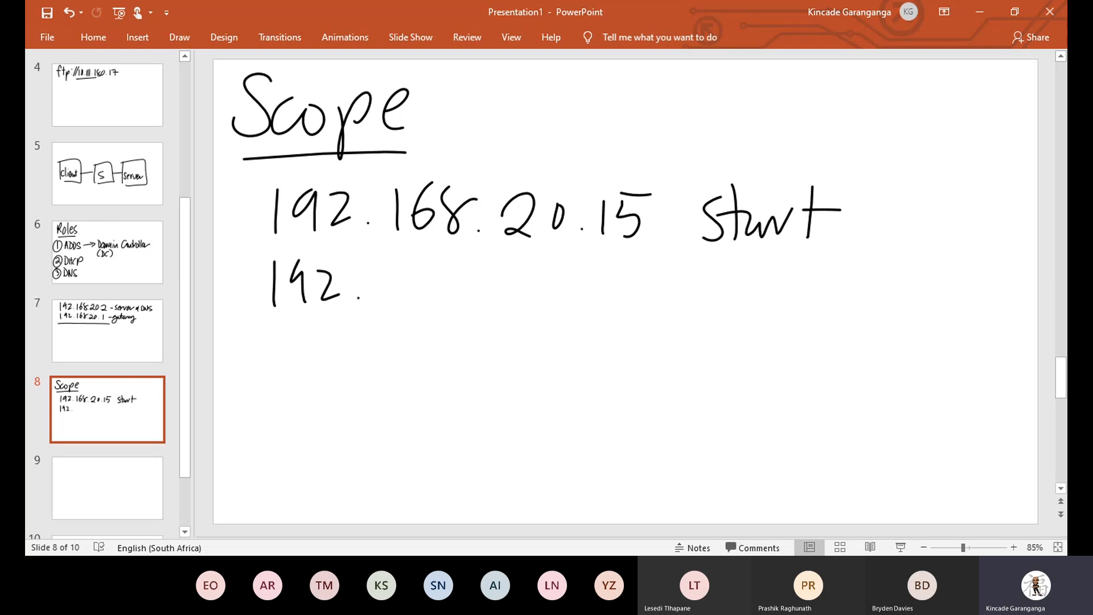
{"action": "left_click_drag", "start_coordinate": [393, 262], "coordinate": [391, 307]}
{"action": "left_click_drag", "start_coordinate": [421, 263], "coordinate": [411, 294]}
{"action": "mouse_move", "coordinate": [472, 273]}
{"action": "left_mouse_down"}
{"action": "mouse_move", "coordinate": [531, 311]}
{"action": "mouse_move", "coordinate": [544, 285]}
{"action": "left_mouse_up"}
{"action": "left_click", "coordinate": [476, 303]}
{"action": "left_click", "coordinate": [564, 304]}
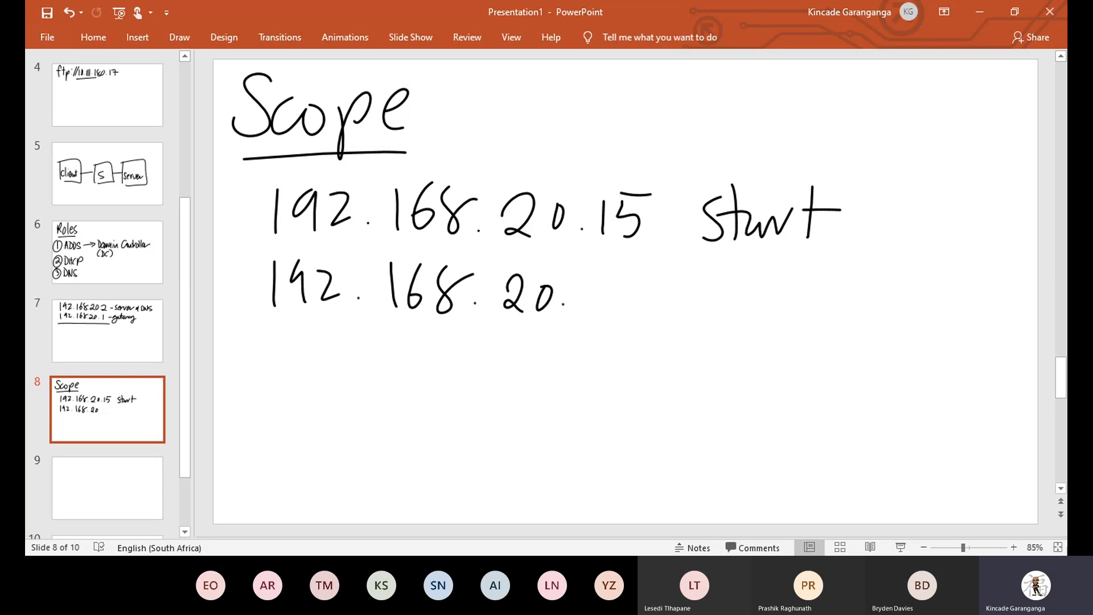
{"action": "mouse_move", "coordinate": [596, 276]}
{"action": "left_mouse_down"}
{"action": "mouse_move", "coordinate": [595, 310]}
{"action": "mouse_move", "coordinate": [615, 282]}
{"action": "mouse_move", "coordinate": [655, 282]}
{"action": "left_mouse_up"}
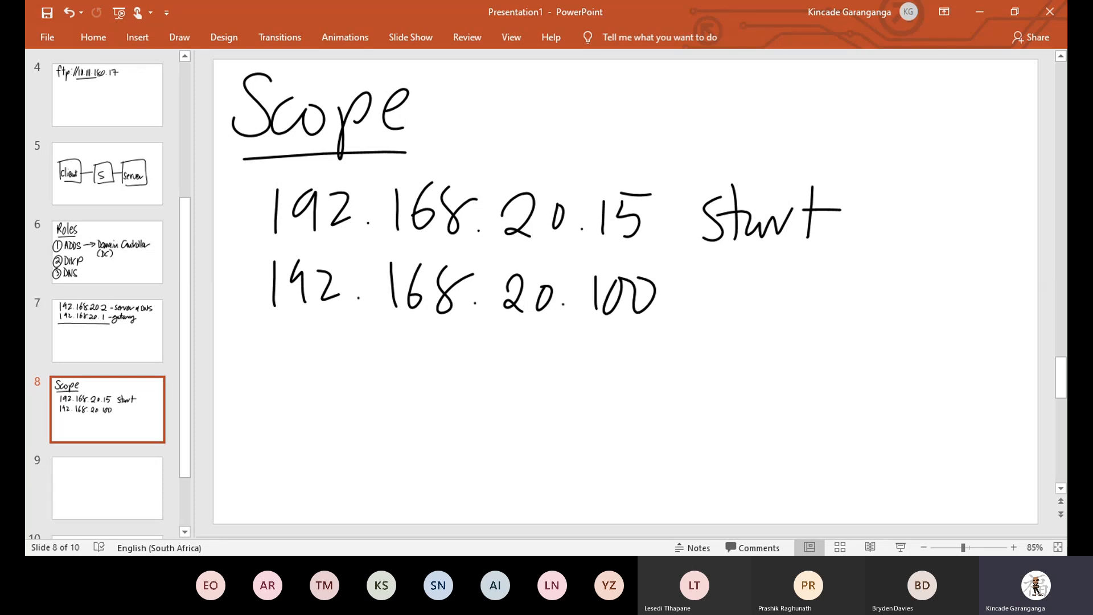
Label the second address 'end' and bracket both addresses together.
{"action": "left_click_drag", "start_coordinate": [695, 294], "coordinate": [715, 307]}
{"action": "left_click_drag", "start_coordinate": [720, 307], "coordinate": [765, 308]}
{"action": "mouse_move", "coordinate": [749, 164]}
{"action": "left_mouse_down"}
{"action": "mouse_move", "coordinate": [804, 152]}
{"action": "mouse_move", "coordinate": [766, 341]}
{"action": "left_mouse_up"}
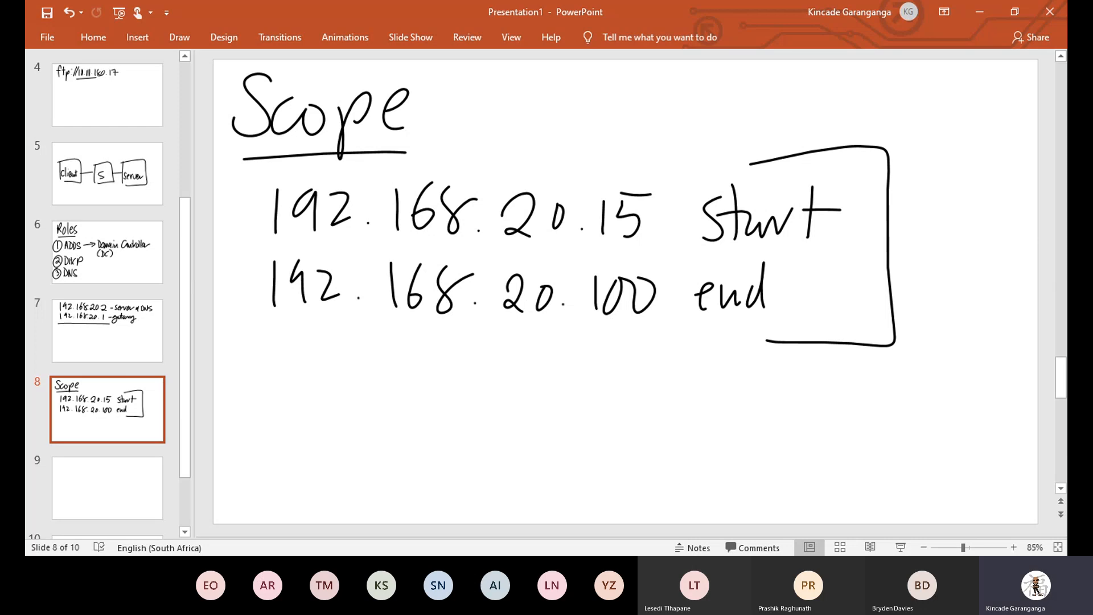
Handwrite '- first 10 IPs' below the bracketed range.
{"action": "mouse_move", "coordinate": [264, 352]}
{"action": "left_mouse_down"}
{"action": "mouse_move", "coordinate": [241, 358]}
{"action": "mouse_move", "coordinate": [249, 394]}
{"action": "left_mouse_up"}
{"action": "left_click_drag", "start_coordinate": [239, 360], "coordinate": [252, 362]}
{"action": "mouse_move", "coordinate": [270, 365]}
{"action": "left_mouse_down"}
{"action": "mouse_move", "coordinate": [270, 387]}
{"action": "mouse_move", "coordinate": [288, 359]}
{"action": "mouse_move", "coordinate": [299, 389]}
{"action": "left_mouse_up"}
{"action": "mouse_move", "coordinate": [336, 336]}
{"action": "left_mouse_down"}
{"action": "mouse_move", "coordinate": [333, 391]}
{"action": "mouse_move", "coordinate": [346, 360]}
{"action": "left_mouse_up"}
{"action": "left_click_drag", "start_coordinate": [223, 370], "coordinate": [231, 368]}
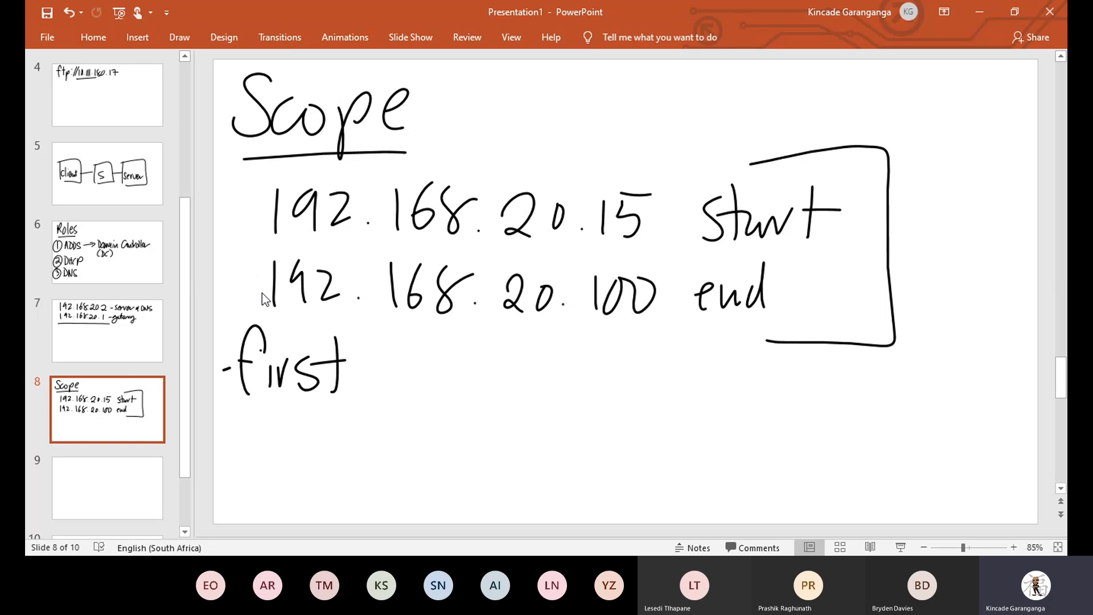
{"action": "left_click_drag", "start_coordinate": [406, 348], "coordinate": [406, 393]}
{"action": "mouse_move", "coordinate": [426, 354]}
{"action": "left_mouse_down"}
{"action": "mouse_move", "coordinate": [443, 367]}
{"action": "mouse_move", "coordinate": [431, 391]}
{"action": "left_mouse_up"}
{"action": "mouse_move", "coordinate": [483, 354]}
{"action": "left_mouse_down"}
{"action": "mouse_move", "coordinate": [481, 394]}
{"action": "mouse_move", "coordinate": [500, 394]}
{"action": "left_mouse_up"}
{"action": "left_click_drag", "start_coordinate": [502, 352], "coordinate": [516, 391]}
Finish the note with 'need to be reserved.'.
{"action": "mouse_move", "coordinate": [580, 369]}
{"action": "left_mouse_down"}
{"action": "mouse_move", "coordinate": [602, 392]}
{"action": "mouse_move", "coordinate": [668, 395]}
{"action": "left_mouse_up"}
{"action": "mouse_move", "coordinate": [779, 360]}
{"action": "left_mouse_down"}
{"action": "mouse_move", "coordinate": [795, 388]}
{"action": "mouse_move", "coordinate": [840, 392]}
{"action": "left_mouse_up"}
{"action": "left_click_drag", "start_coordinate": [259, 421], "coordinate": [279, 419]}
{"action": "mouse_move", "coordinate": [284, 416]}
{"action": "left_mouse_down"}
{"action": "mouse_move", "coordinate": [277, 445]}
{"action": "mouse_move", "coordinate": [299, 433]}
{"action": "mouse_move", "coordinate": [475, 437]}
{"action": "left_mouse_up"}
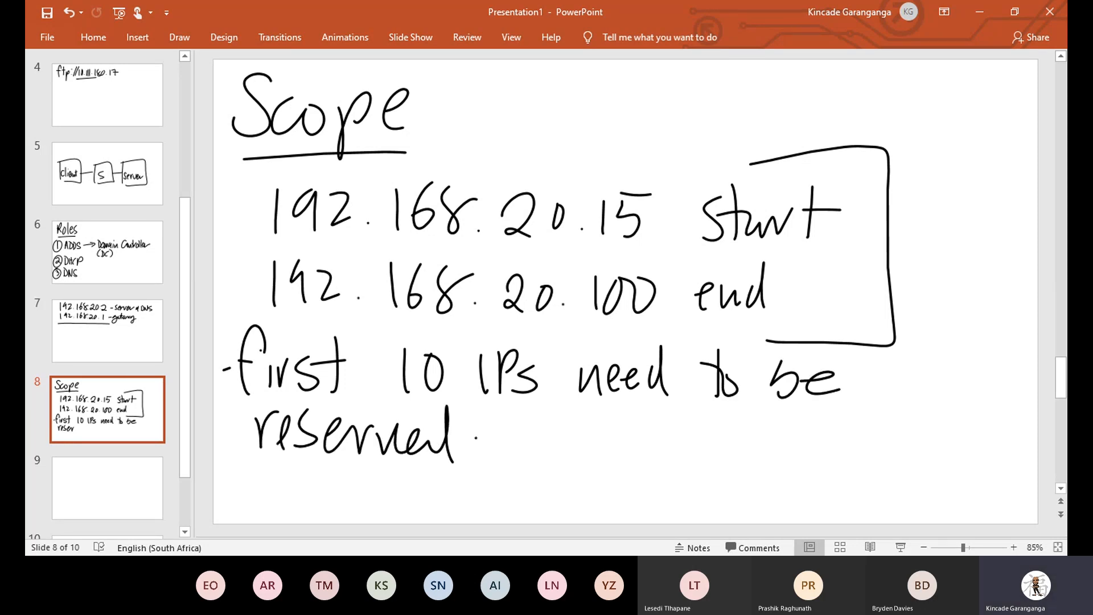
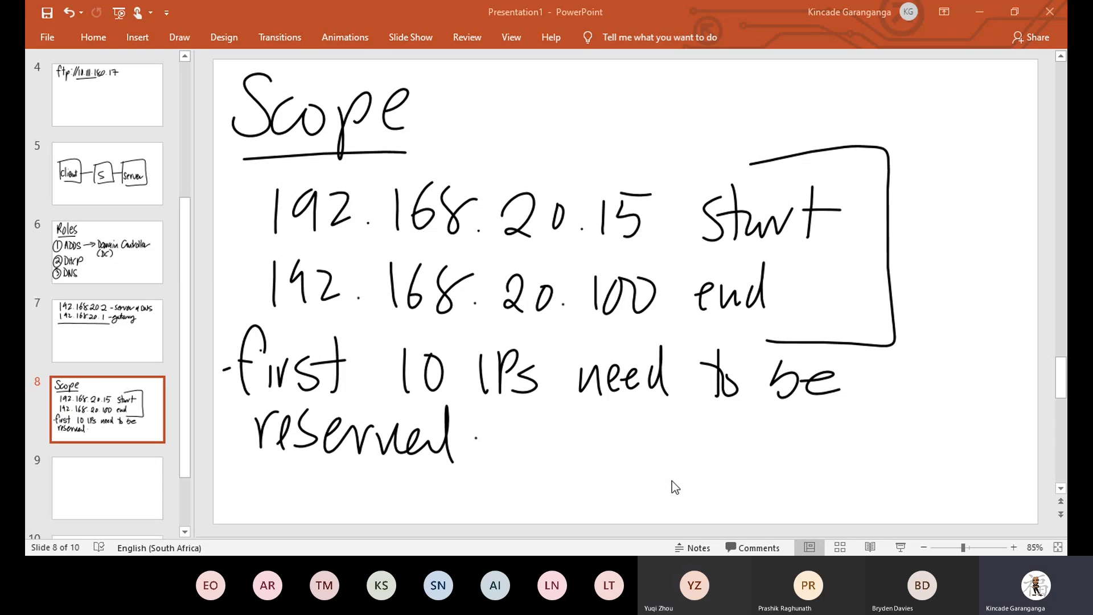
Go from the Scope slide 8 to the blank slide 9.
{"action": "left_click", "coordinate": [107, 488]}
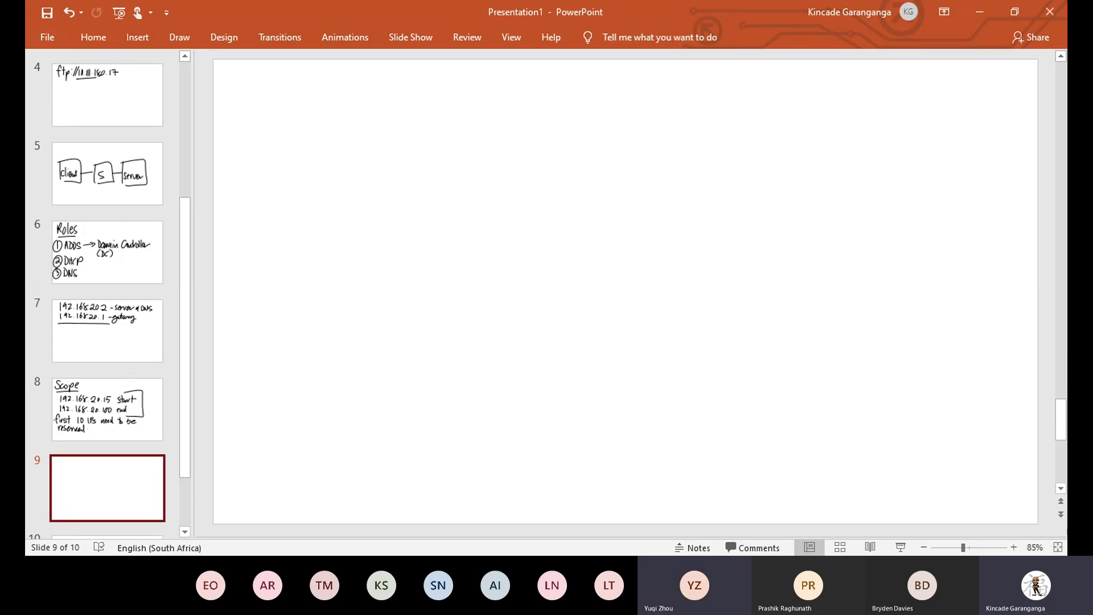
Handwrite the heading 'Client' on slide 9.
{"action": "left_click_drag", "start_coordinate": [287, 81], "coordinate": [264, 151]}
{"action": "left_click_drag", "start_coordinate": [296, 78], "coordinate": [301, 147]}
{"action": "mouse_move", "coordinate": [323, 109]}
{"action": "left_mouse_down"}
{"action": "mouse_move", "coordinate": [325, 148]}
{"action": "mouse_move", "coordinate": [364, 114]}
{"action": "mouse_move", "coordinate": [419, 148]}
{"action": "left_mouse_up"}
{"action": "left_click_drag", "start_coordinate": [435, 74], "coordinate": [433, 155]}
{"action": "left_click_drag", "start_coordinate": [415, 114], "coordinate": [478, 110]}
Ink the address 192.168.20.26 below 'Client', redoing the messy last octet.
{"action": "left_click_drag", "start_coordinate": [287, 195], "coordinate": [291, 250]}
{"action": "mouse_move", "coordinate": [303, 200]}
{"action": "left_mouse_down"}
{"action": "mouse_move", "coordinate": [332, 196]}
{"action": "mouse_move", "coordinate": [328, 250]}
{"action": "left_mouse_up"}
{"action": "left_click_drag", "start_coordinate": [342, 214], "coordinate": [370, 246]}
{"action": "left_click", "coordinate": [388, 249]}
{"action": "left_click_drag", "start_coordinate": [416, 199], "coordinate": [420, 254]}
{"action": "mouse_move", "coordinate": [453, 198]}
{"action": "left_mouse_down"}
{"action": "mouse_move", "coordinate": [441, 239]}
{"action": "mouse_move", "coordinate": [458, 234]}
{"action": "left_mouse_up"}
{"action": "mouse_move", "coordinate": [500, 200]}
{"action": "left_mouse_down"}
{"action": "mouse_move", "coordinate": [592, 259]}
{"action": "mouse_move", "coordinate": [603, 226]}
{"action": "left_mouse_up"}
{"action": "left_click", "coordinate": [511, 255]}
{"action": "left_click", "coordinate": [635, 259]}
{"action": "mouse_move", "coordinate": [661, 219]}
{"action": "left_mouse_down"}
{"action": "mouse_move", "coordinate": [704, 224]}
{"action": "mouse_move", "coordinate": [718, 259]}
{"action": "left_mouse_up"}
{"action": "left_click_drag", "start_coordinate": [741, 211], "coordinate": [732, 259]}
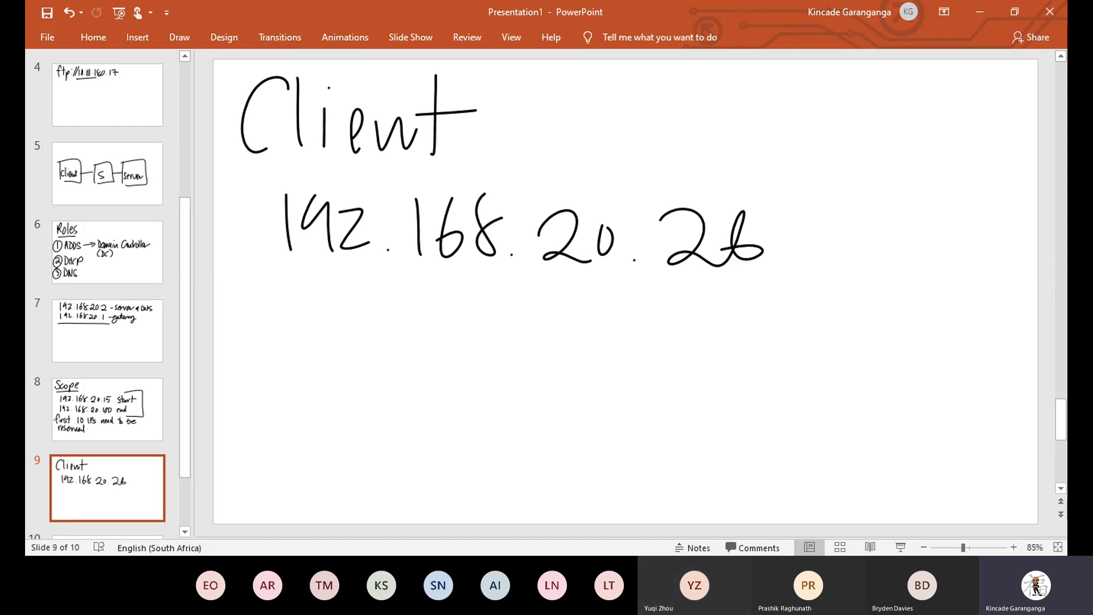
{"action": "key", "text": "ctrl+z"}
{"action": "key", "text": "ctrl+z"}
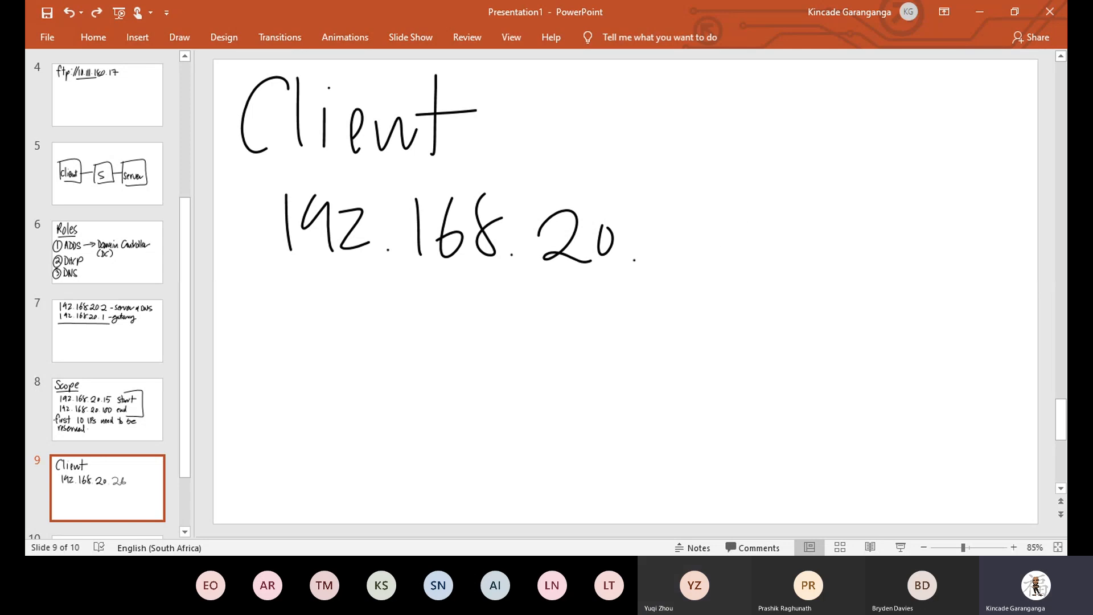
{"action": "left_click_drag", "start_coordinate": [659, 223], "coordinate": [695, 263]}
{"action": "left_click_drag", "start_coordinate": [734, 209], "coordinate": [715, 250]}
Add a circled '15 - 25' beside 'reserved' on slide 8, then underline 20.26 on slide 9.
{"action": "left_click", "coordinate": [107, 409]}
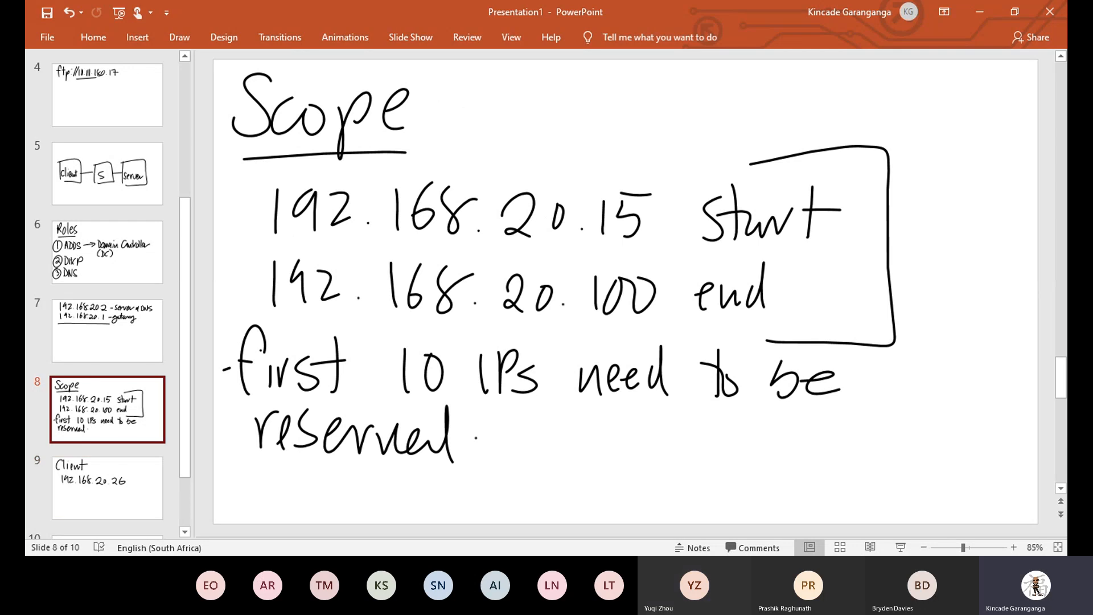
{"action": "mouse_move", "coordinate": [570, 437]}
{"action": "left_mouse_down"}
{"action": "mouse_move", "coordinate": [575, 473]}
{"action": "mouse_move", "coordinate": [590, 471]}
{"action": "mouse_move", "coordinate": [605, 431]}
{"action": "left_mouse_up"}
{"action": "left_click_drag", "start_coordinate": [635, 455], "coordinate": [713, 469]}
{"action": "mouse_move", "coordinate": [718, 438]}
{"action": "left_mouse_down"}
{"action": "mouse_move", "coordinate": [736, 481]}
{"action": "mouse_move", "coordinate": [751, 435]}
{"action": "left_mouse_up"}
{"action": "mouse_move", "coordinate": [757, 411]}
{"action": "left_mouse_down"}
{"action": "mouse_move", "coordinate": [683, 510]}
{"action": "mouse_move", "coordinate": [692, 415]}
{"action": "left_mouse_up"}
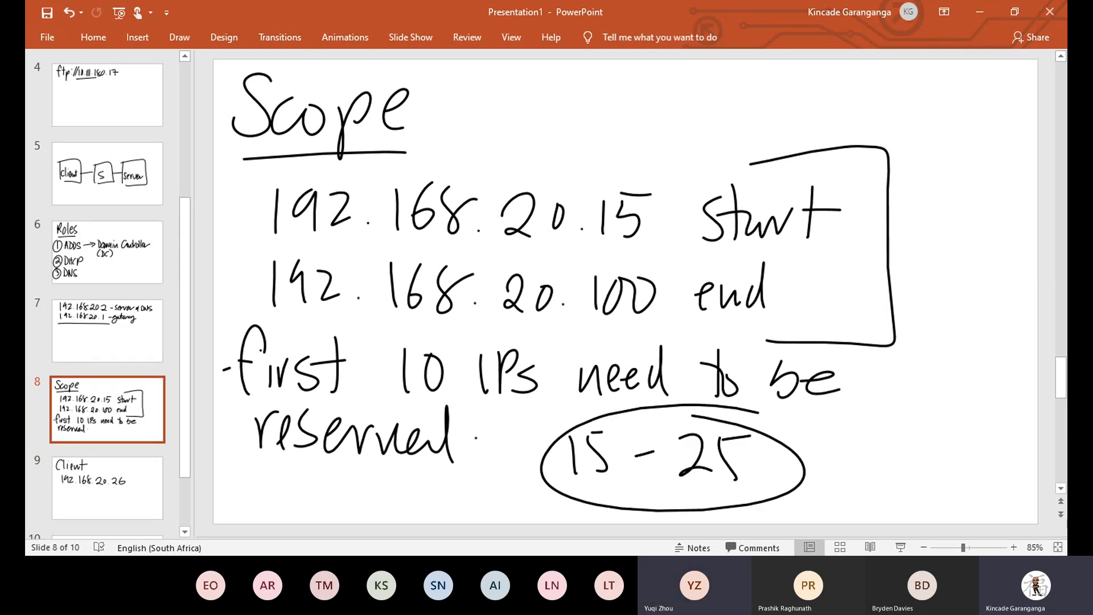
{"action": "left_click", "coordinate": [107, 488]}
{"action": "left_click_drag", "start_coordinate": [534, 295], "coordinate": [756, 289]}
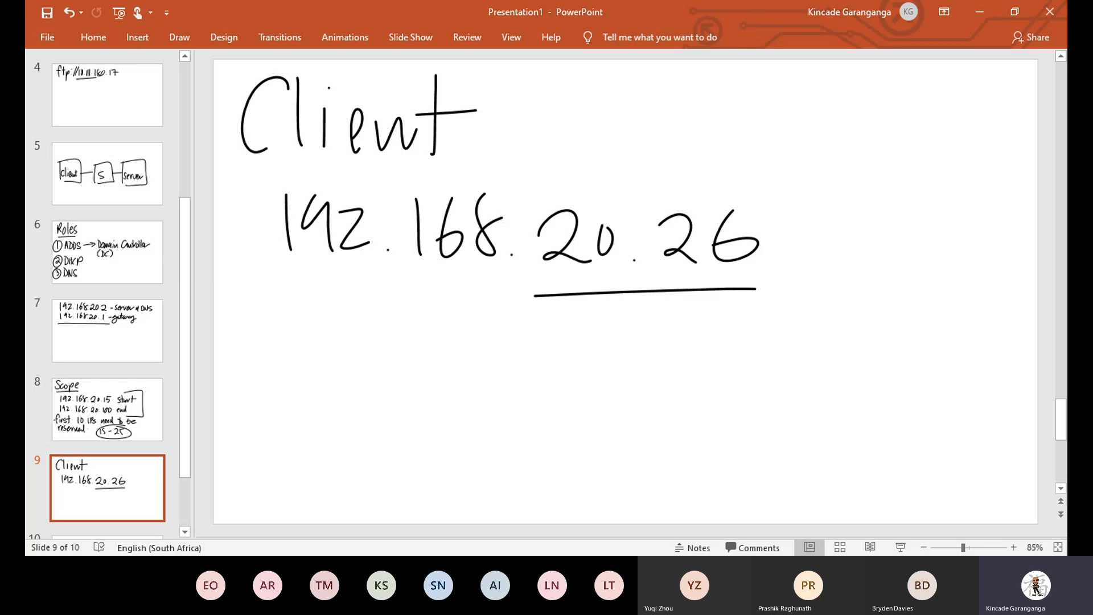
Ink 169.256.111.82 below the client address and box 111.82.
{"action": "left_click_drag", "start_coordinate": [254, 319], "coordinate": [261, 386]}
{"action": "mouse_move", "coordinate": [291, 328]}
{"action": "left_mouse_down"}
{"action": "mouse_move", "coordinate": [274, 373]}
{"action": "mouse_move", "coordinate": [291, 364]}
{"action": "mouse_move", "coordinate": [328, 392]}
{"action": "left_mouse_up"}
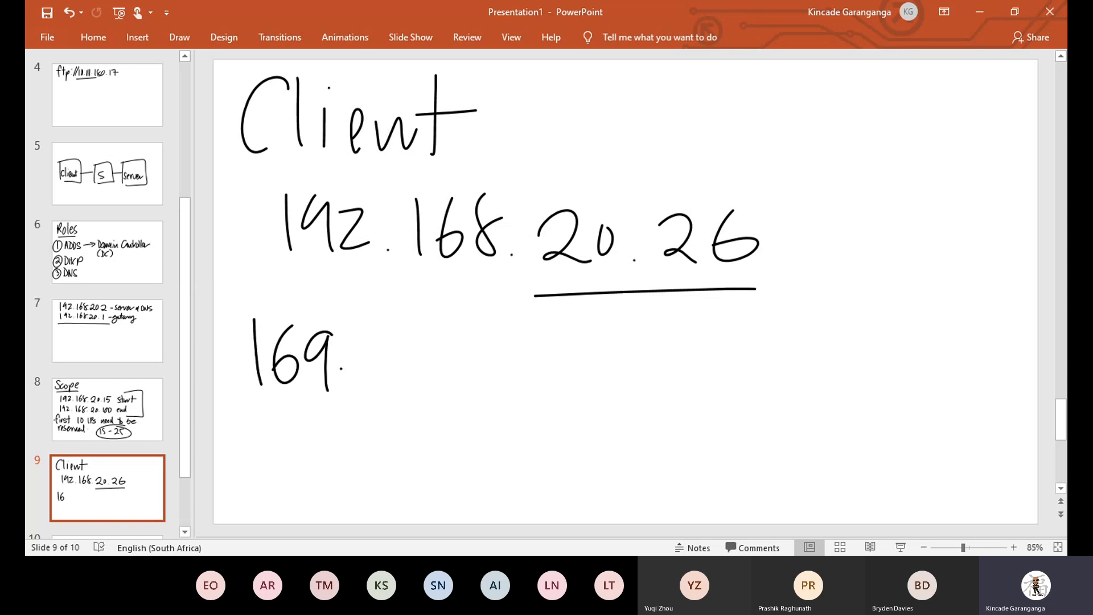
{"action": "mouse_move", "coordinate": [373, 356]}
{"action": "left_mouse_down"}
{"action": "mouse_move", "coordinate": [383, 331]}
{"action": "mouse_move", "coordinate": [398, 384]}
{"action": "left_mouse_up"}
{"action": "left_click_drag", "start_coordinate": [411, 343], "coordinate": [417, 378]}
{"action": "left_click_drag", "start_coordinate": [398, 344], "coordinate": [430, 337]}
{"action": "left_click_drag", "start_coordinate": [450, 336], "coordinate": [438, 374]}
{"action": "left_click", "coordinate": [471, 377]}
{"action": "left_click_drag", "start_coordinate": [493, 343], "coordinate": [495, 386]}
{"action": "left_click_drag", "start_coordinate": [510, 340], "coordinate": [511, 388]}
{"action": "left_click_drag", "start_coordinate": [527, 334], "coordinate": [529, 387]}
{"action": "left_click", "coordinate": [545, 386]}
{"action": "left_click_drag", "start_coordinate": [582, 346], "coordinate": [632, 386]}
{"action": "mouse_move", "coordinate": [513, 322]}
{"action": "left_mouse_down"}
{"action": "mouse_move", "coordinate": [567, 316]}
{"action": "mouse_move", "coordinate": [544, 432]}
{"action": "left_mouse_up"}
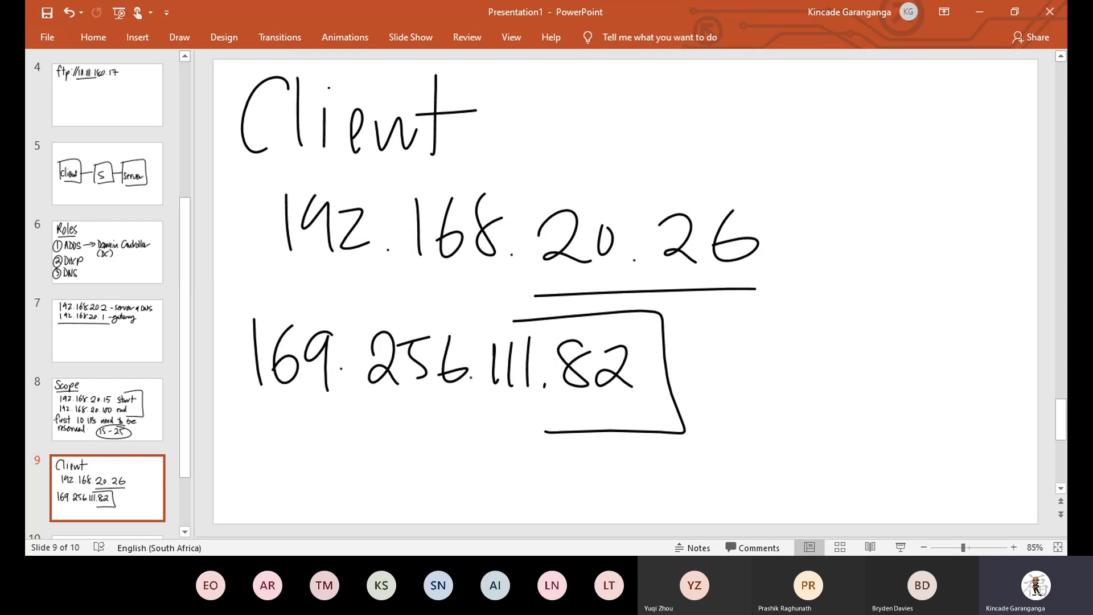
Erase the wrong 6 with the Eraser and pen a 4, making the octet 254.
{"action": "left_click", "coordinate": [137, 37]}
{"action": "left_click", "coordinate": [93, 38]}
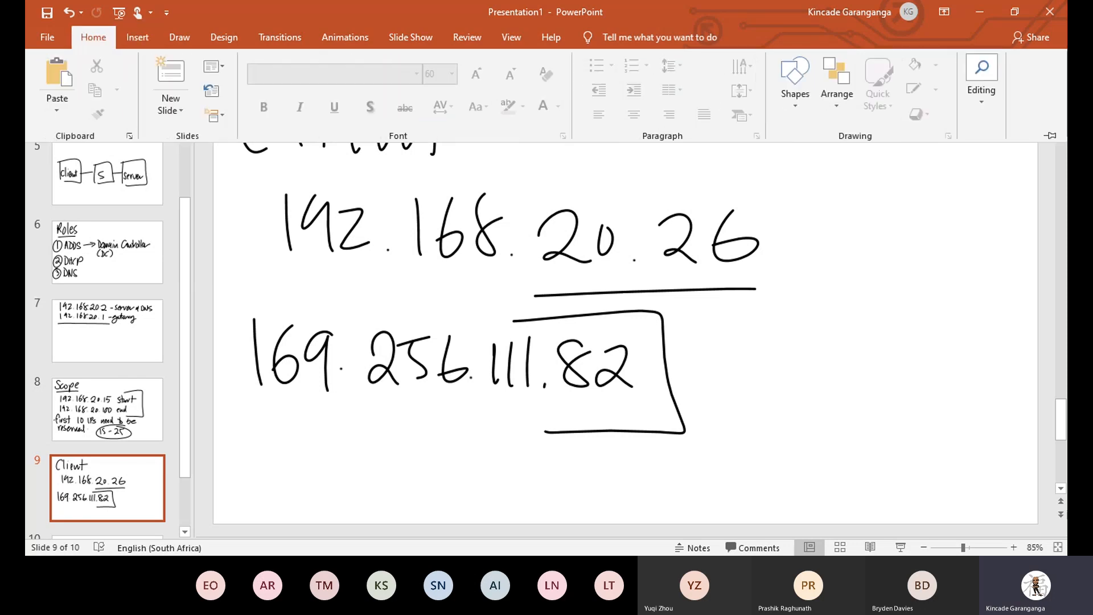
{"action": "left_click", "coordinate": [179, 38]}
{"action": "left_click", "coordinate": [98, 74]}
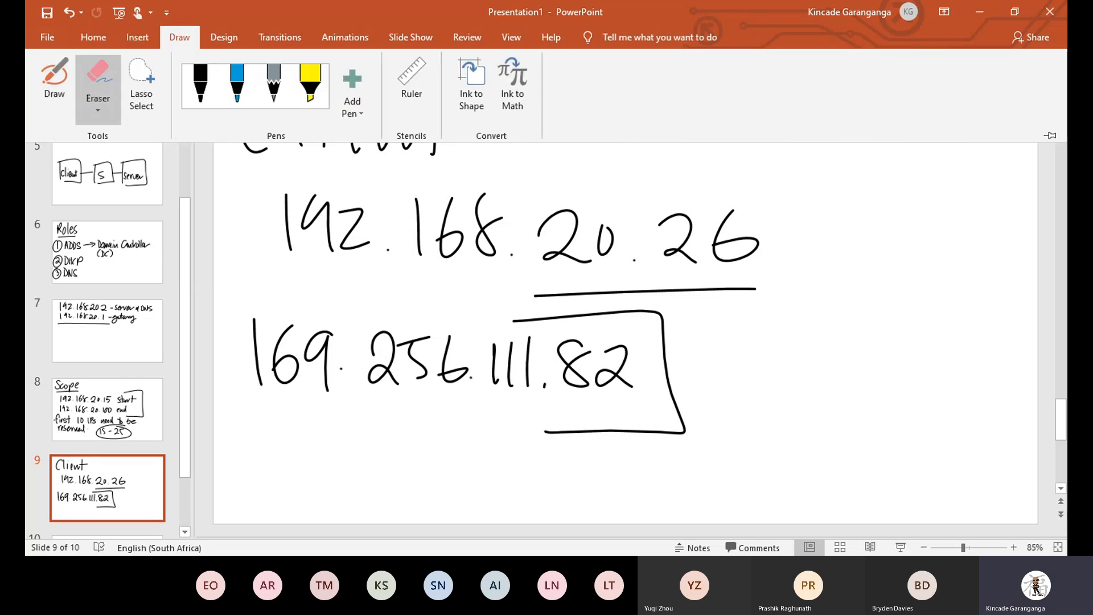
{"action": "left_click", "coordinate": [452, 361]}
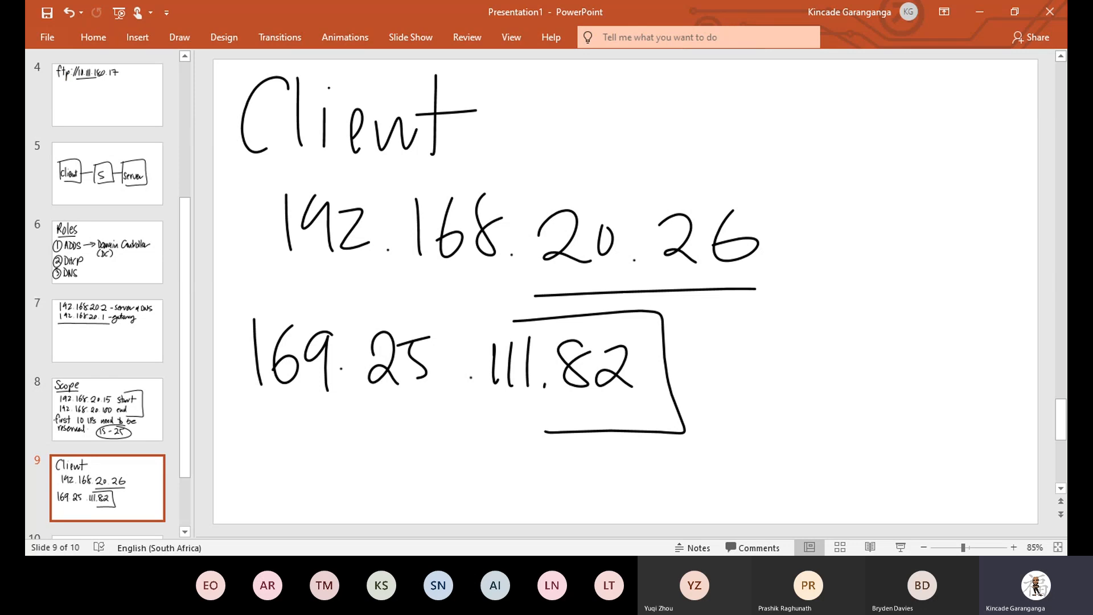
{"action": "left_click", "coordinate": [138, 38]}
{"action": "left_click", "coordinate": [179, 37]}
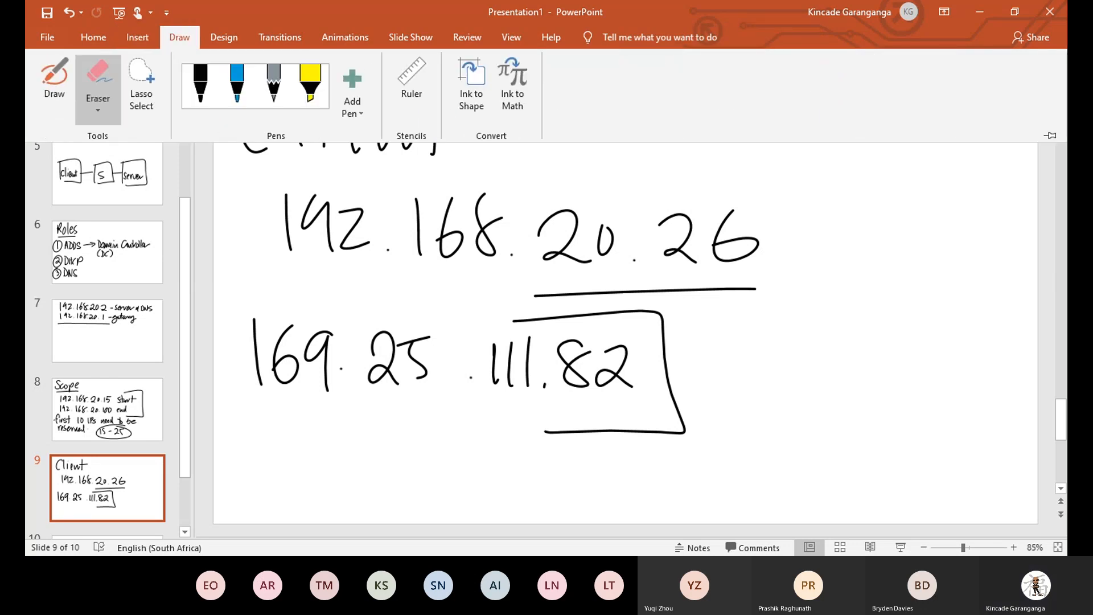
{"action": "left_click", "coordinate": [54, 80]}
{"action": "mouse_move", "coordinate": [438, 336]}
{"action": "left_mouse_down"}
{"action": "mouse_move", "coordinate": [462, 359]}
{"action": "mouse_move", "coordinate": [446, 392]}
{"action": "left_mouse_up"}
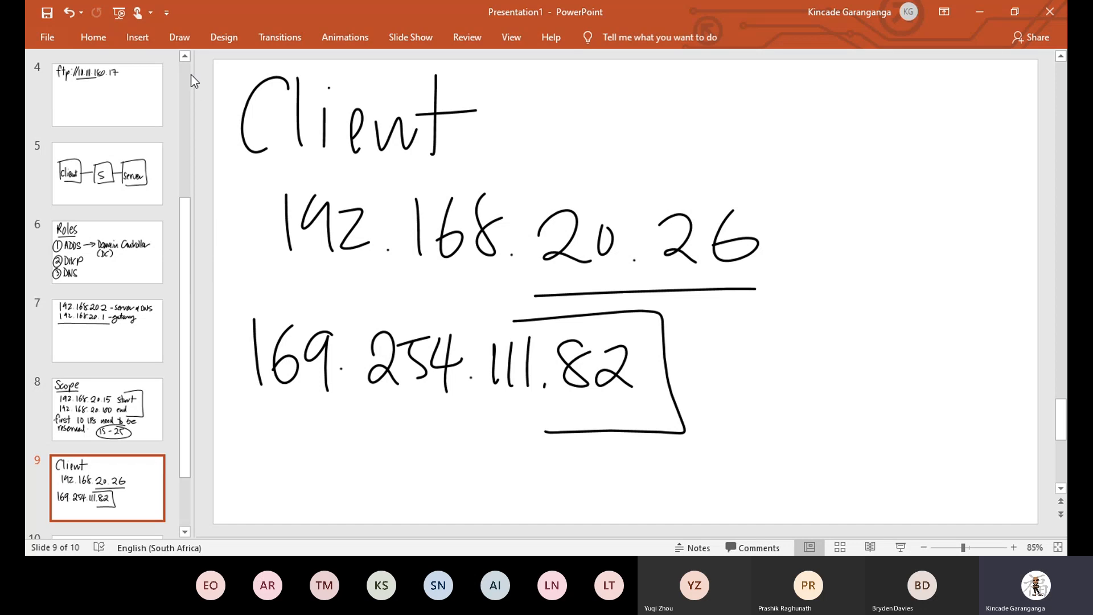
{"action": "left_click", "coordinate": [179, 37]}
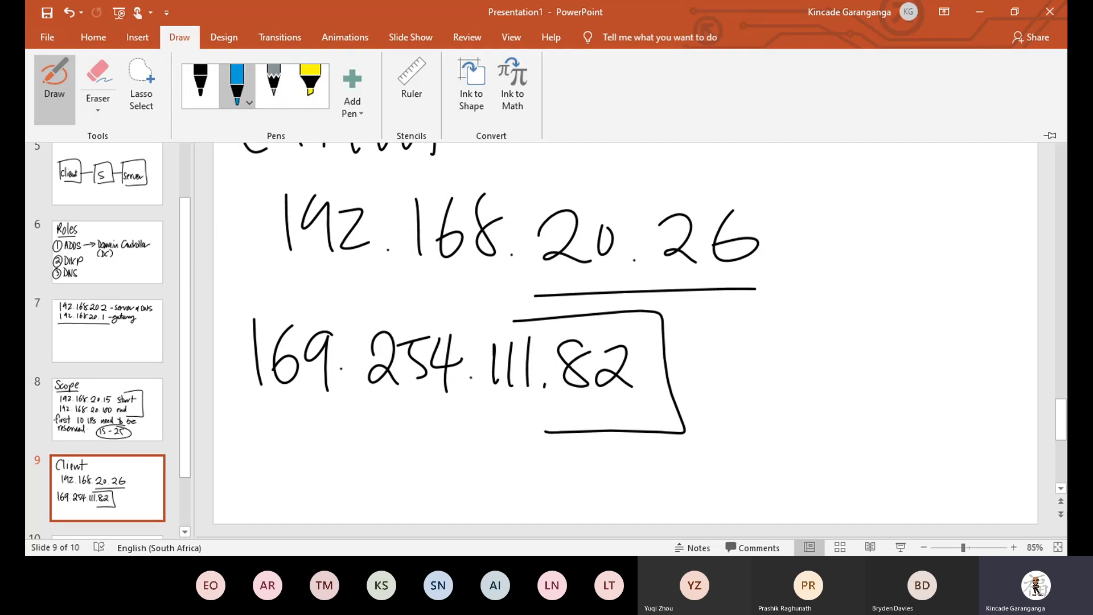
Circle 169.254 in blue and write 'Cannot' beside the boxed address.
{"action": "mouse_move", "coordinate": [434, 301]}
{"action": "left_mouse_down"}
{"action": "mouse_move", "coordinate": [279, 294]}
{"action": "mouse_move", "coordinate": [482, 393]}
{"action": "mouse_move", "coordinate": [441, 401]}
{"action": "mouse_move", "coordinate": [416, 284]}
{"action": "left_mouse_up"}
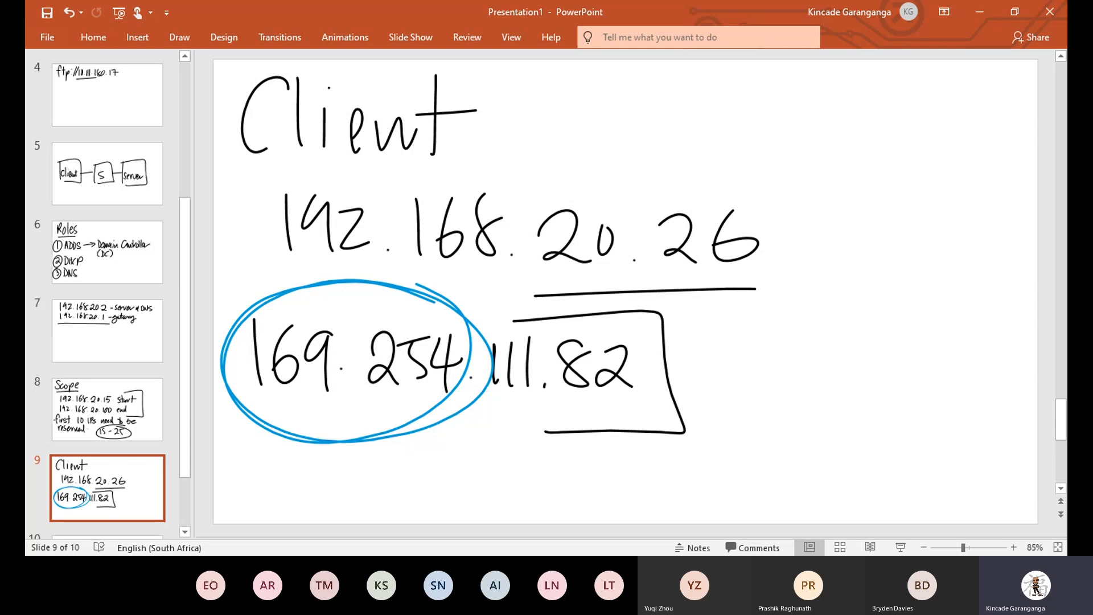
{"action": "mouse_move", "coordinate": [713, 325]}
{"action": "left_mouse_down"}
{"action": "mouse_move", "coordinate": [688, 344]}
{"action": "mouse_move", "coordinate": [714, 349]}
{"action": "left_mouse_up"}
{"action": "left_click_drag", "start_coordinate": [738, 316], "coordinate": [739, 356]}
{"action": "mouse_move", "coordinate": [761, 316]}
{"action": "left_mouse_down"}
{"action": "mouse_move", "coordinate": [761, 351]}
{"action": "mouse_move", "coordinate": [776, 355]}
{"action": "left_mouse_up"}
{"action": "mouse_move", "coordinate": [795, 319]}
{"action": "left_mouse_down"}
{"action": "mouse_move", "coordinate": [808, 348]}
{"action": "mouse_move", "coordinate": [830, 326]}
{"action": "left_mouse_up"}
{"action": "mouse_move", "coordinate": [857, 288]}
{"action": "left_mouse_down"}
{"action": "mouse_move", "coordinate": [853, 357]}
{"action": "mouse_move", "coordinate": [879, 318]}
{"action": "left_mouse_up"}
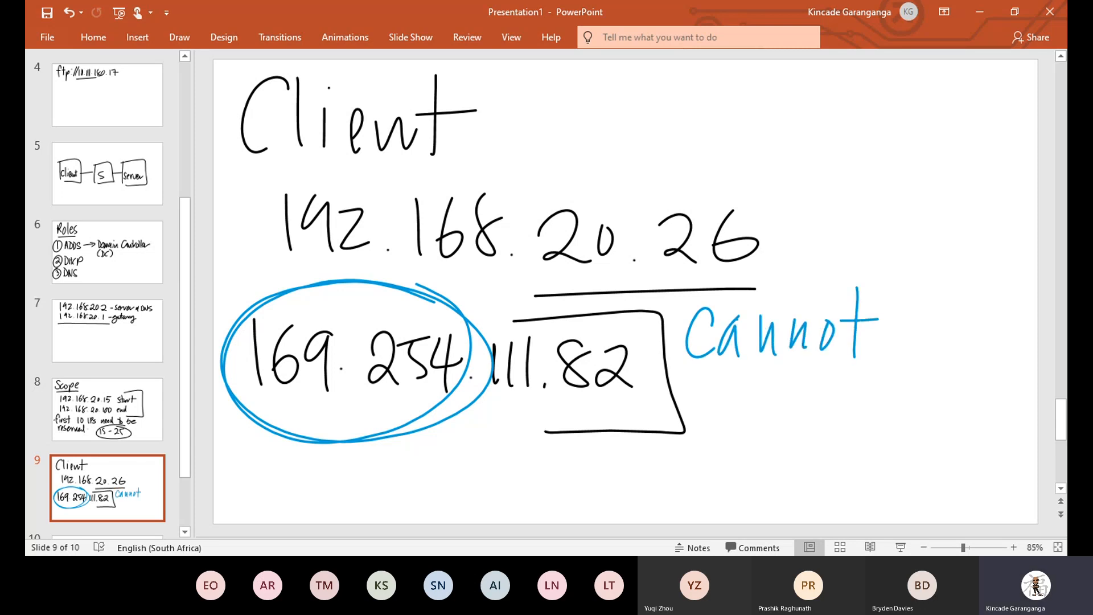
Write 'connect to' in blue below 'Cannot'.
{"action": "left_click_drag", "start_coordinate": [735, 387], "coordinate": [729, 419]}
{"action": "left_click_drag", "start_coordinate": [749, 396], "coordinate": [780, 421]}
{"action": "left_click_drag", "start_coordinate": [789, 421], "coordinate": [830, 418]}
{"action": "left_click_drag", "start_coordinate": [851, 393], "coordinate": [852, 417]}
{"action": "left_click_drag", "start_coordinate": [865, 371], "coordinate": [887, 391]}
{"action": "mouse_move", "coordinate": [915, 370]}
{"action": "left_mouse_down"}
{"action": "mouse_move", "coordinate": [917, 424]}
{"action": "mouse_move", "coordinate": [929, 389]}
{"action": "left_mouse_up"}
{"action": "left_click_drag", "start_coordinate": [937, 395], "coordinate": [949, 401]}
Finish the blue note with 'DHCP server'.
{"action": "mouse_move", "coordinate": [695, 435]}
{"action": "left_mouse_down"}
{"action": "mouse_move", "coordinate": [696, 476]}
{"action": "mouse_move", "coordinate": [720, 473]}
{"action": "left_mouse_up"}
{"action": "left_click_drag", "start_coordinate": [730, 455], "coordinate": [747, 451]}
{"action": "left_click_drag", "start_coordinate": [749, 433], "coordinate": [750, 479]}
{"action": "left_click_drag", "start_coordinate": [773, 446], "coordinate": [787, 472]}
{"action": "mouse_move", "coordinate": [795, 444]}
{"action": "left_mouse_down"}
{"action": "mouse_move", "coordinate": [797, 465]}
{"action": "mouse_move", "coordinate": [837, 462]}
{"action": "mouse_move", "coordinate": [827, 475]}
{"action": "left_mouse_up"}
{"action": "left_click_drag", "start_coordinate": [848, 467], "coordinate": [866, 474]}
{"action": "left_click_drag", "start_coordinate": [872, 456], "coordinate": [905, 464]}
{"action": "mouse_move", "coordinate": [911, 469]}
{"action": "left_mouse_down"}
{"action": "mouse_move", "coordinate": [914, 484]}
{"action": "mouse_move", "coordinate": [961, 466]}
{"action": "left_mouse_up"}
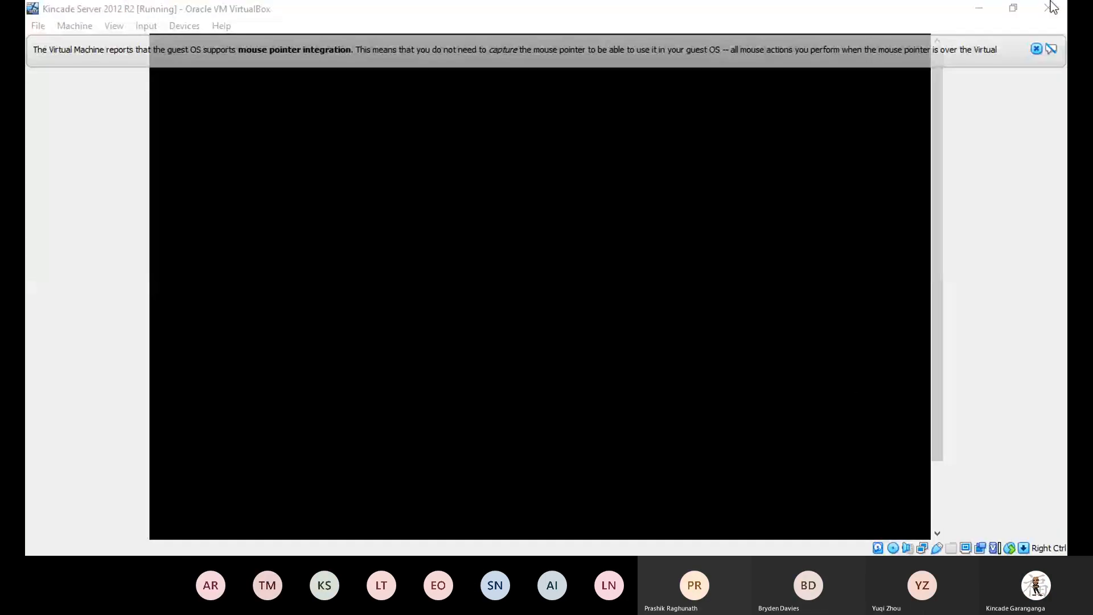
Focus the Server 2012 R2 VM window, release capture, and click back in at the lock screen.
{"action": "left_click", "coordinate": [1054, 9]}
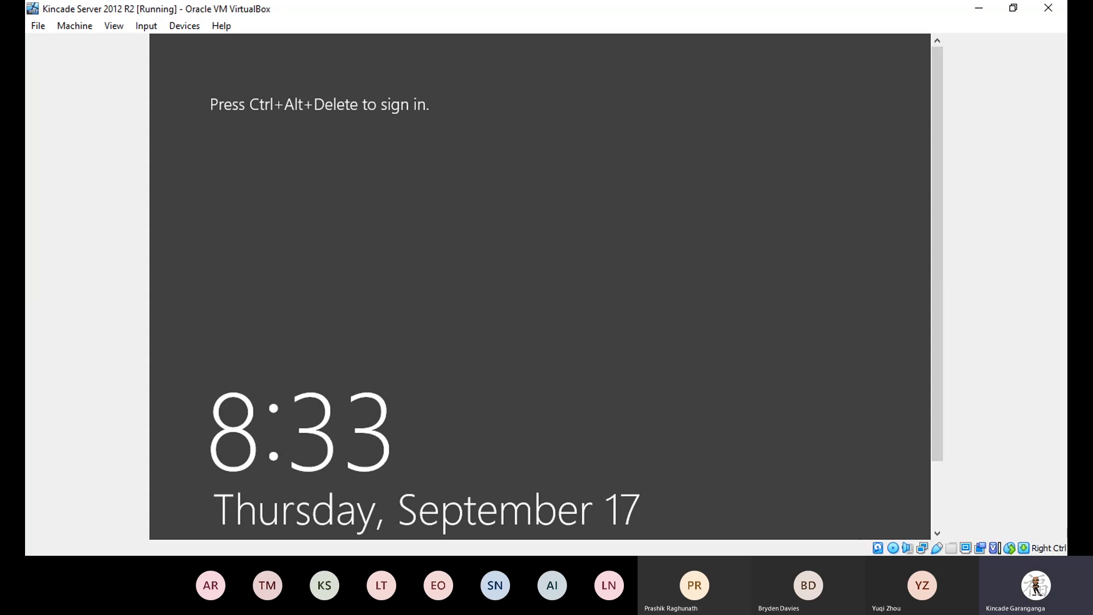
{"action": "key", "text": "ctrl+alt+Delete"}
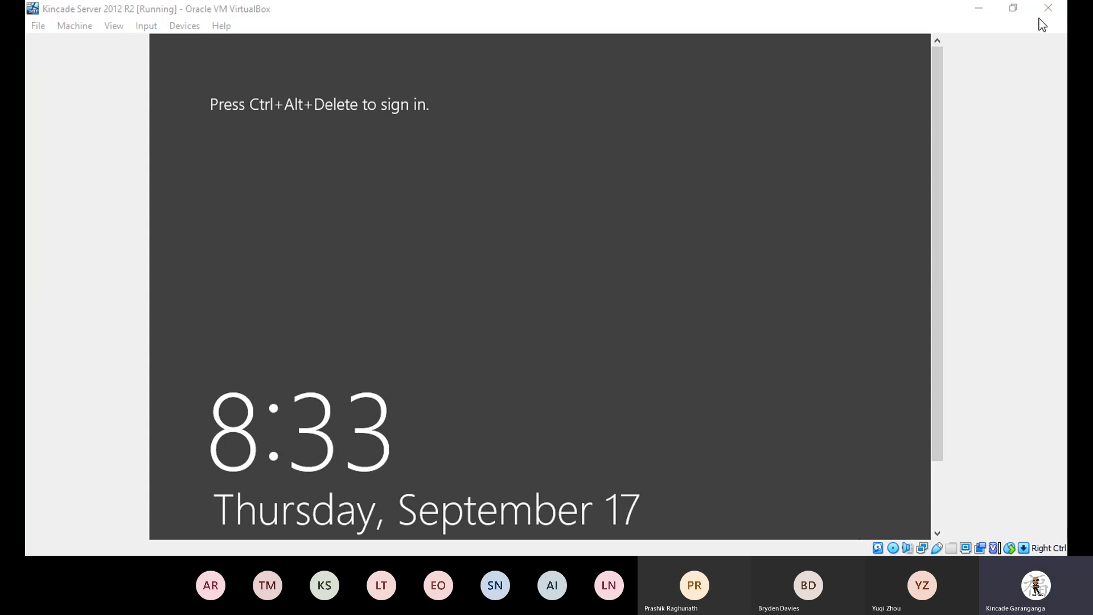
{"action": "left_click", "coordinate": [486, 502]}
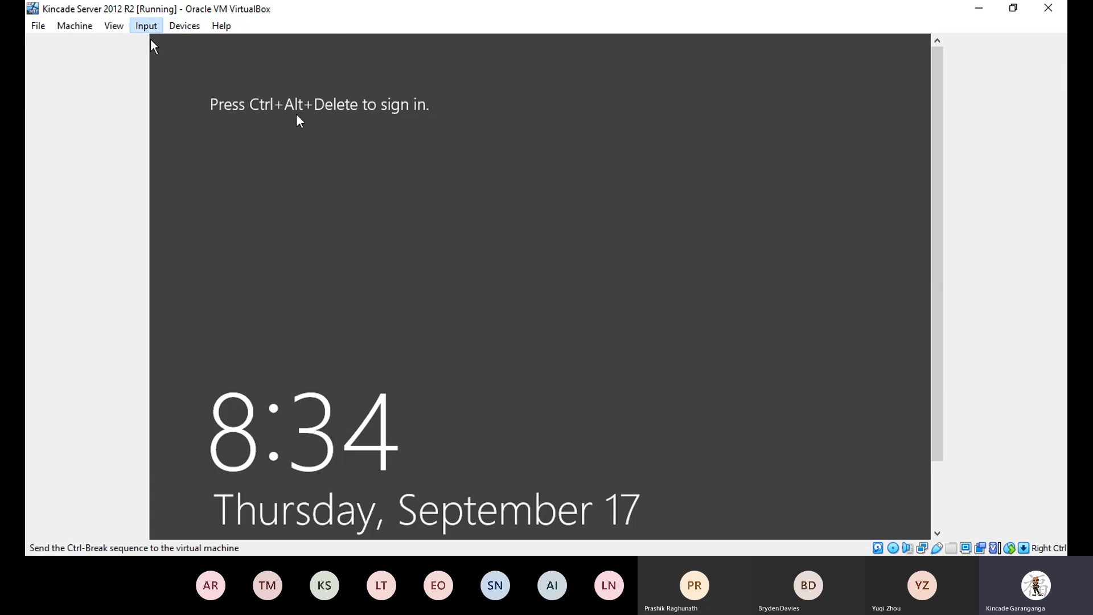
Send Ctrl-Alt-Del to the guest and sign in as Administrator with the account password.
{"action": "left_click", "coordinate": [316, 88]}
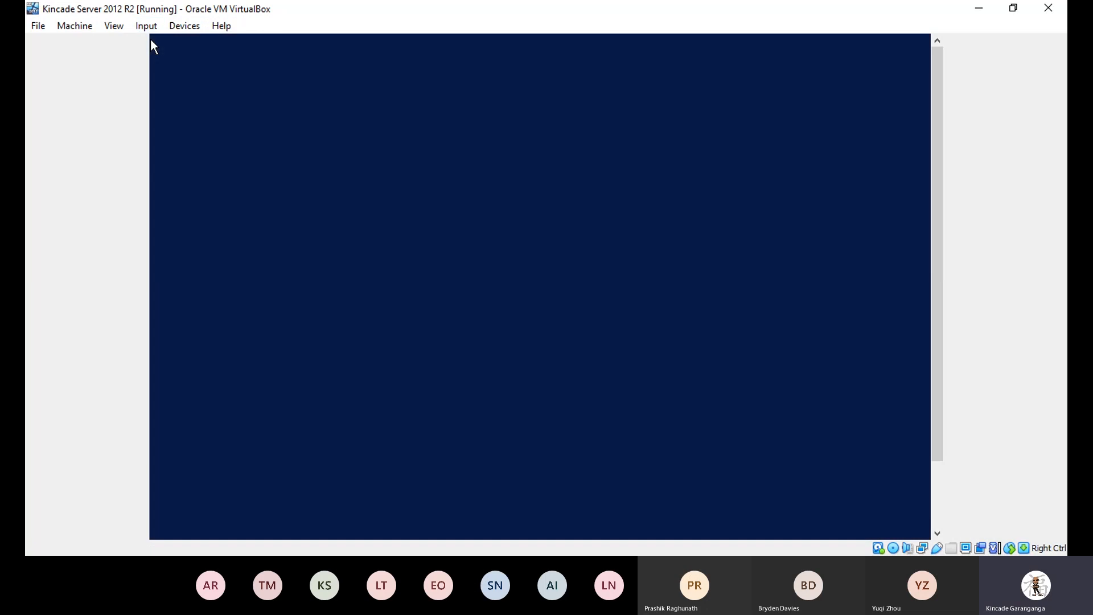
{"action": "type", "text": "*********"}
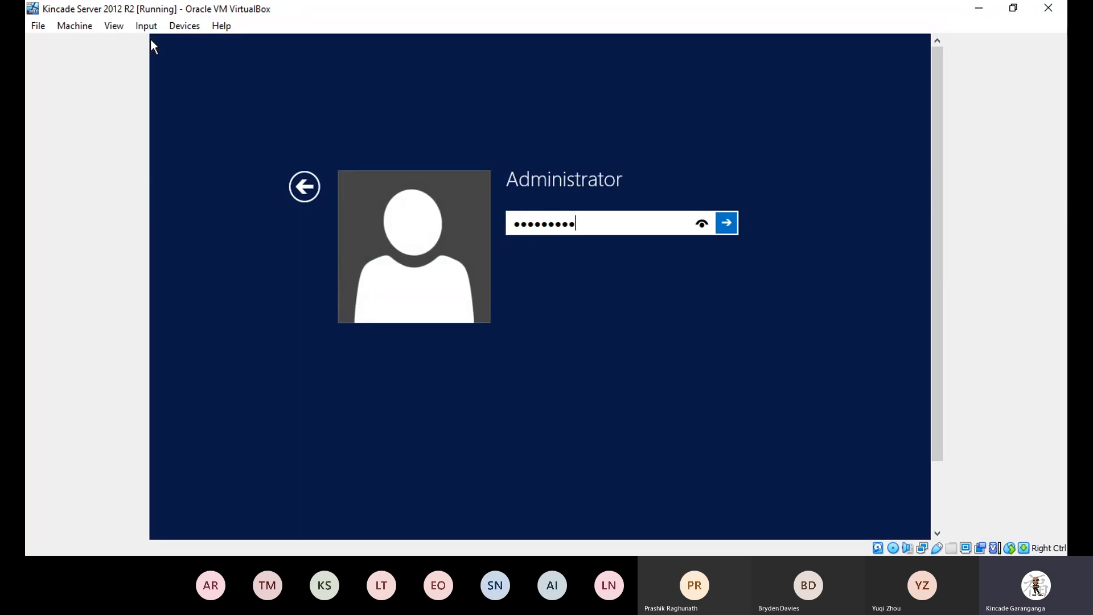
{"action": "key", "text": "Return"}
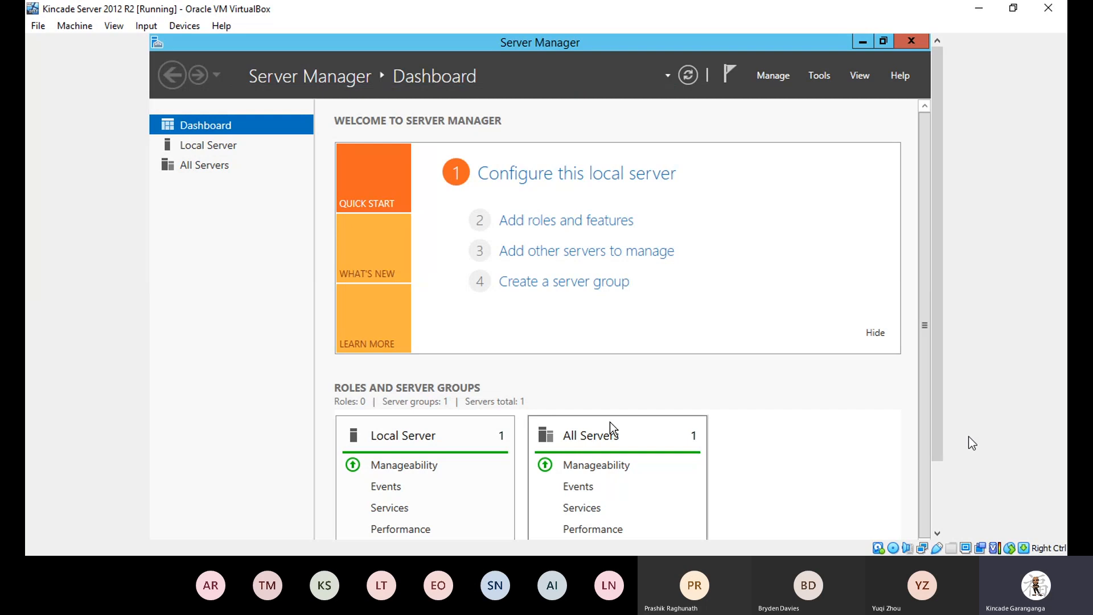
Scroll down to reveal the guest taskbar and the Server Manager role and server group tiles.
{"action": "left_click_drag", "start_coordinate": [936, 228], "coordinate": [917, 387]}
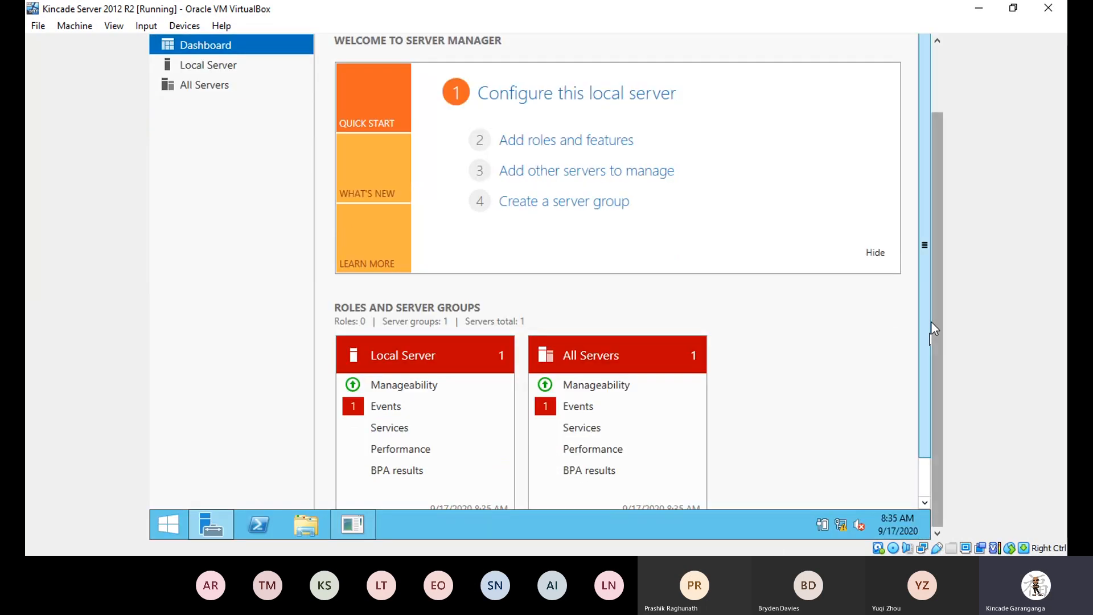
{"action": "left_click_drag", "start_coordinate": [922, 329], "coordinate": [929, 429]}
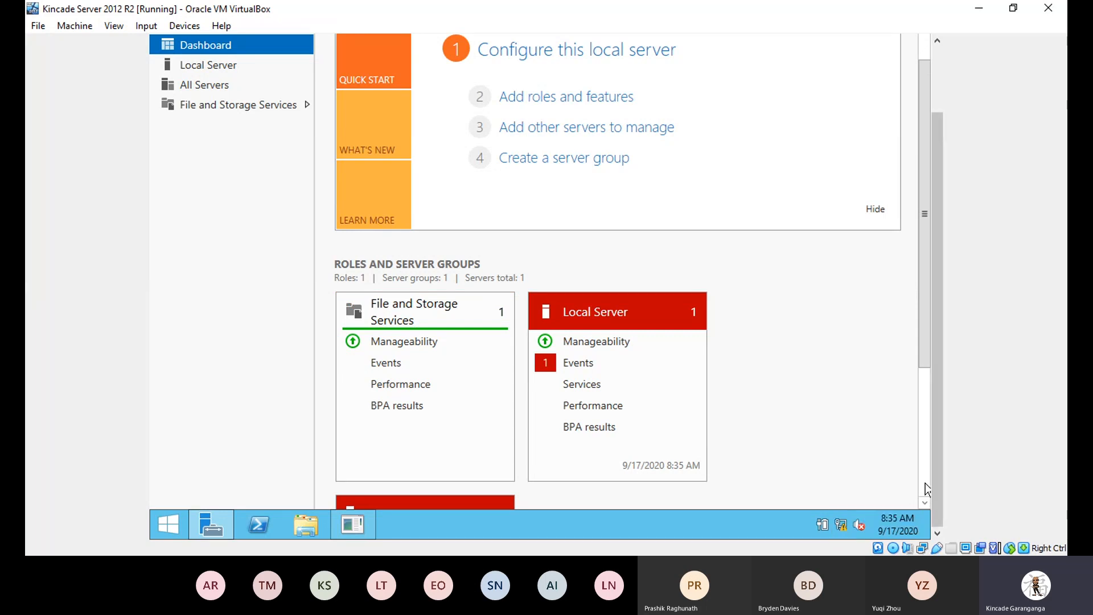
Open Network and Sharing Center from the guest's network tray icon.
{"action": "right_click", "coordinate": [842, 532]}
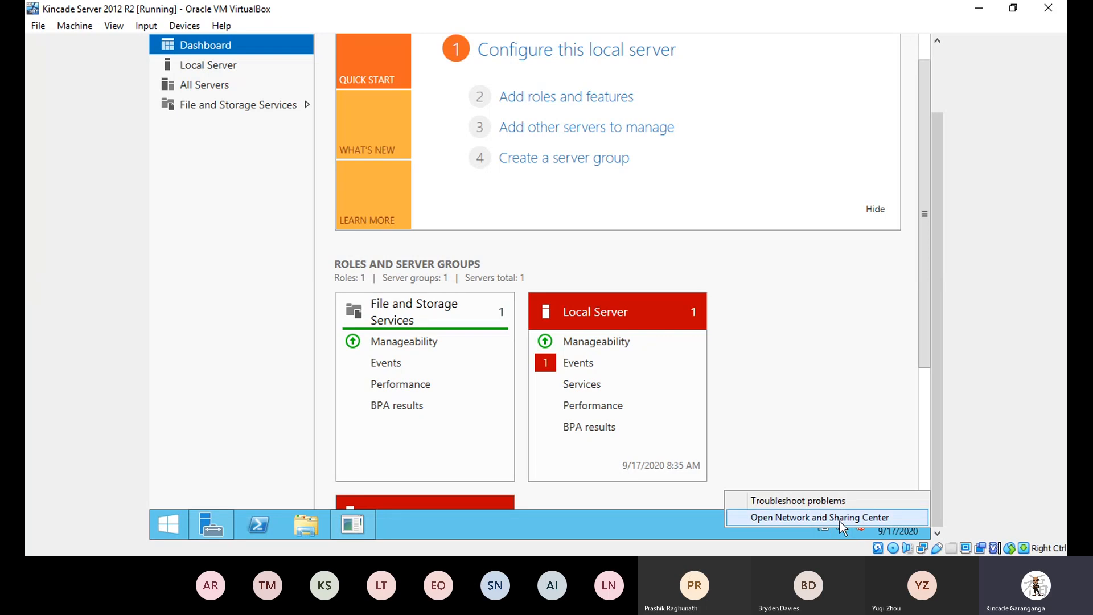
{"action": "left_click", "coordinate": [839, 517]}
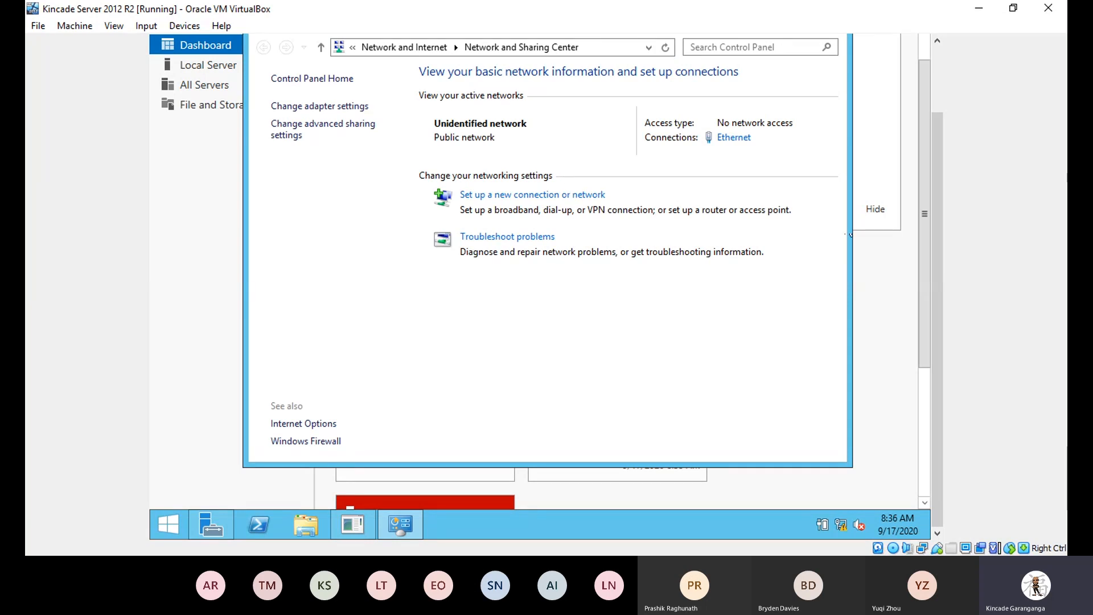
{"action": "left_click_drag", "start_coordinate": [935, 176], "coordinate": [935, 117]}
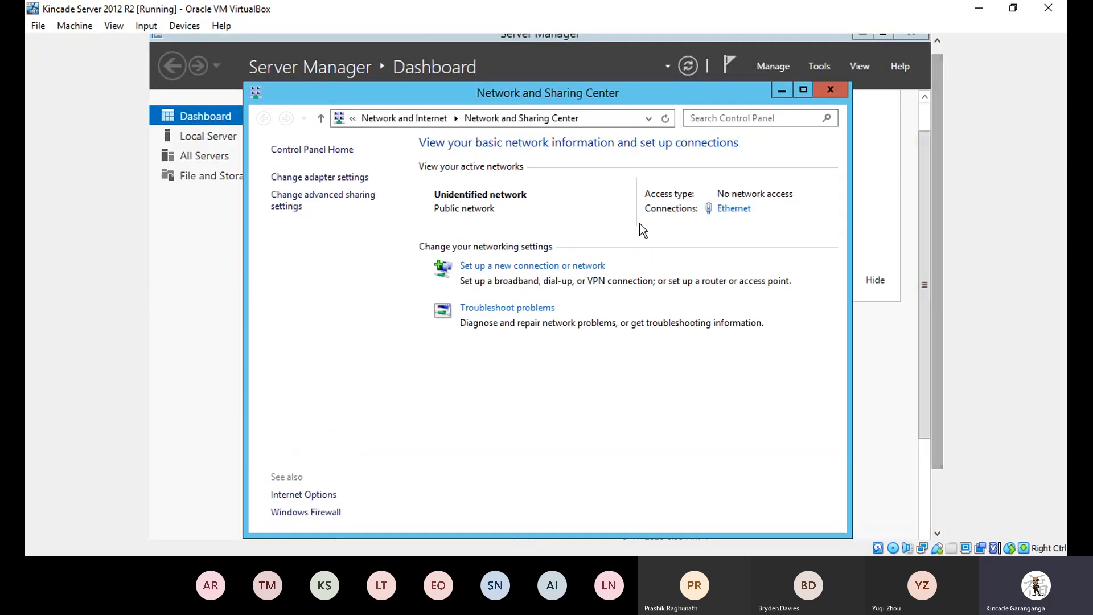
Check the Ethernet details showing 169.254.173.15, then open Ethernet Properties and select TCP/IPv4.
{"action": "left_click", "coordinate": [729, 210]}
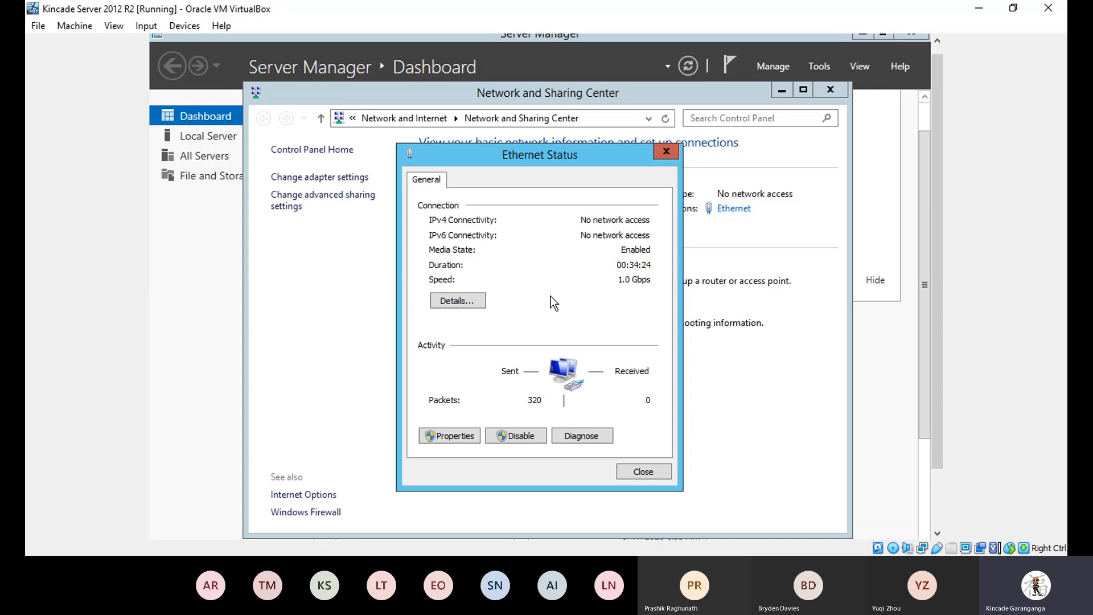
{"action": "left_click", "coordinate": [466, 305]}
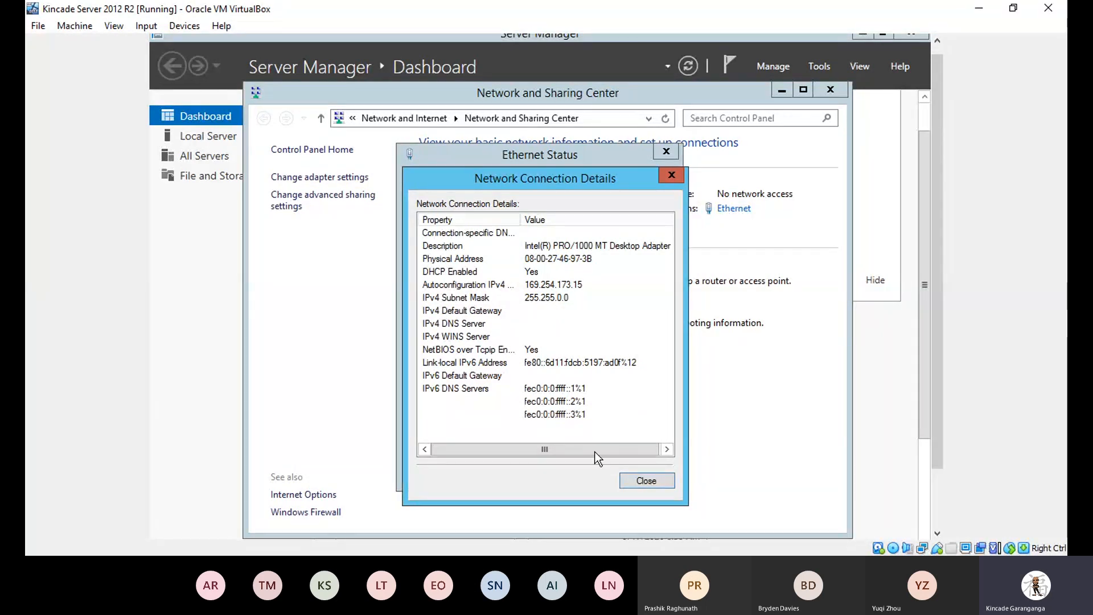
{"action": "left_click", "coordinate": [643, 478]}
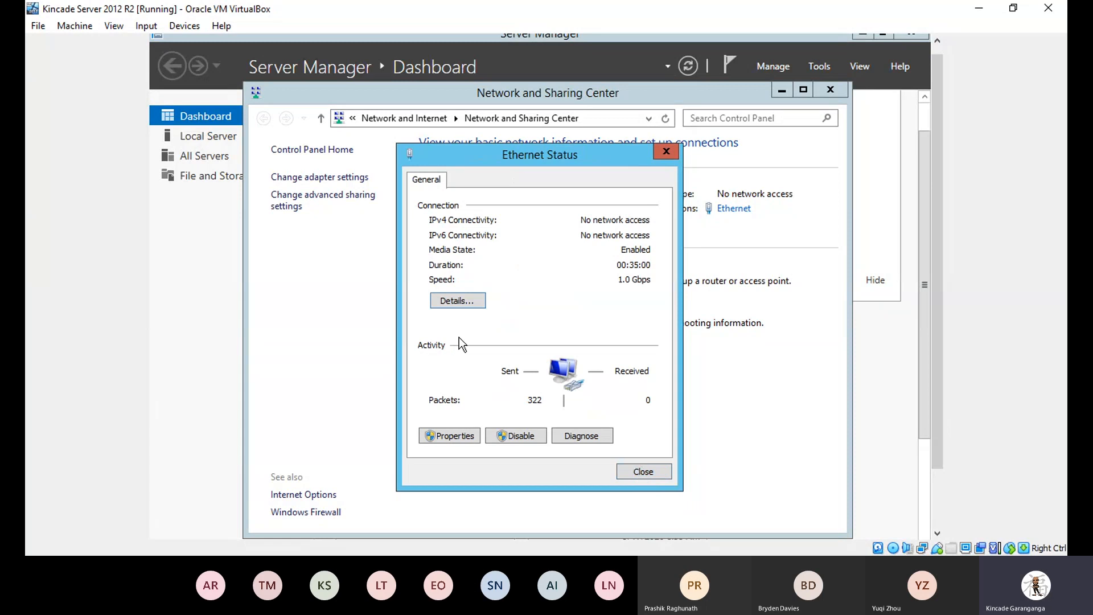
{"action": "left_click", "coordinate": [442, 436]}
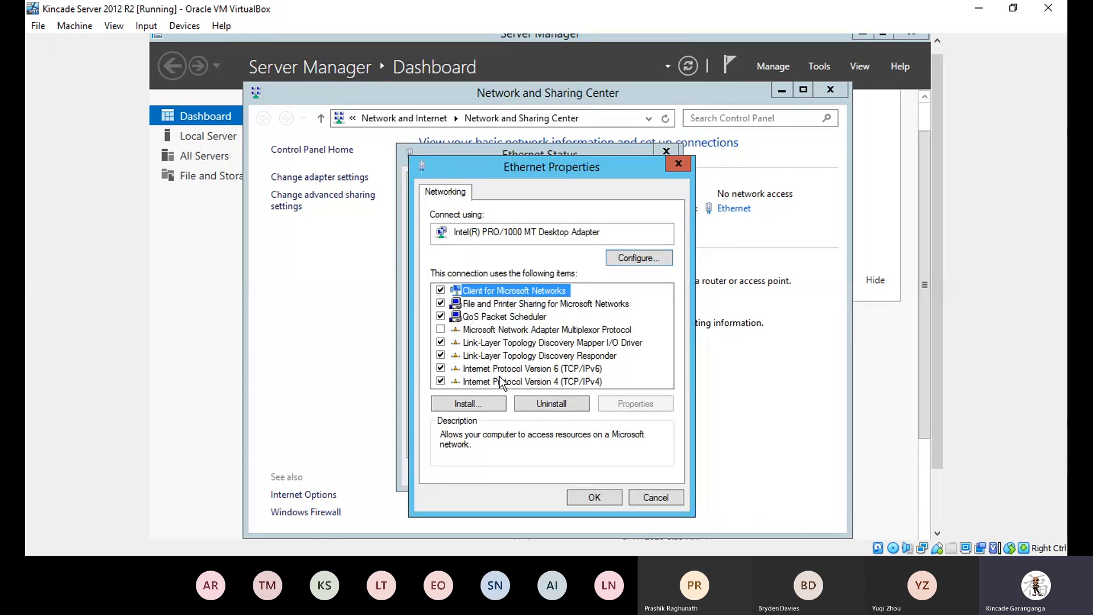
{"action": "left_click", "coordinate": [531, 381]}
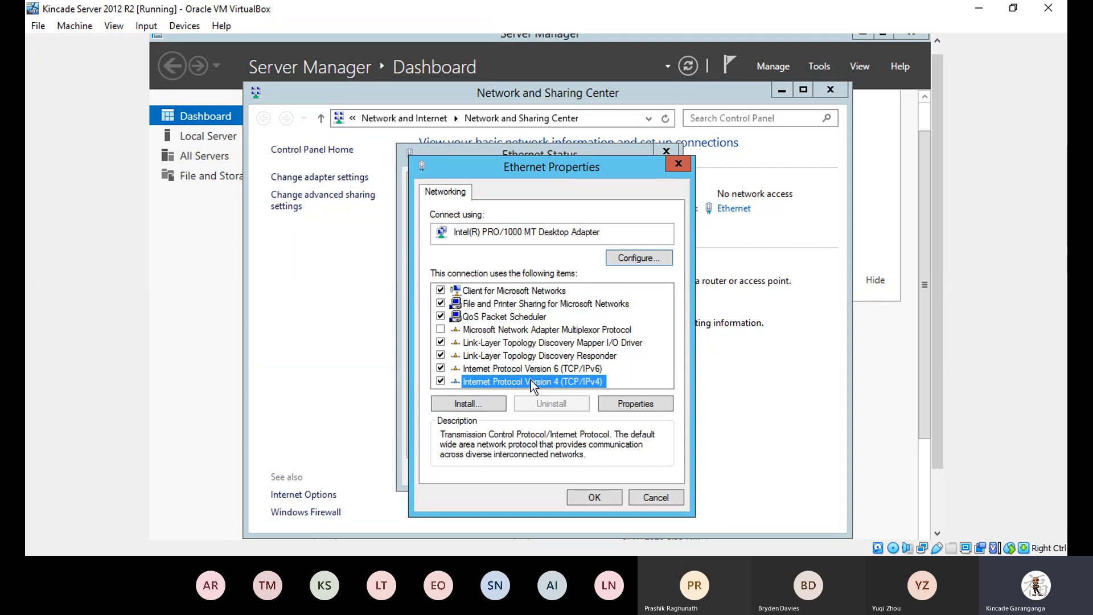
Open the TCP/IPv4 Properties, set to obtain addresses automatically, and move it up on screen.
{"action": "left_click", "coordinate": [643, 404]}
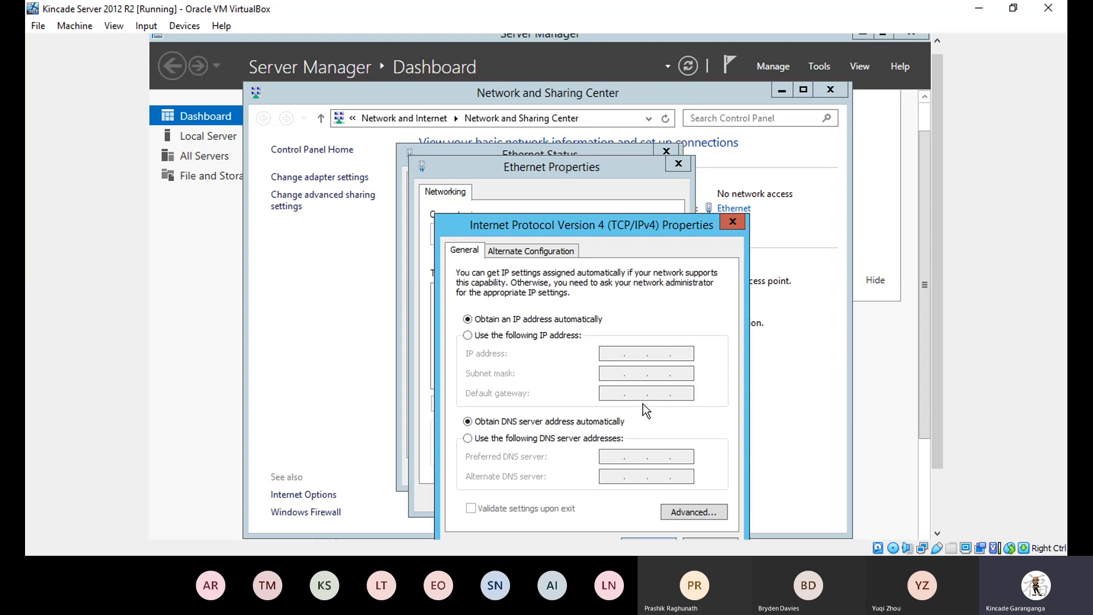
{"action": "left_click_drag", "start_coordinate": [600, 227], "coordinate": [600, 172]}
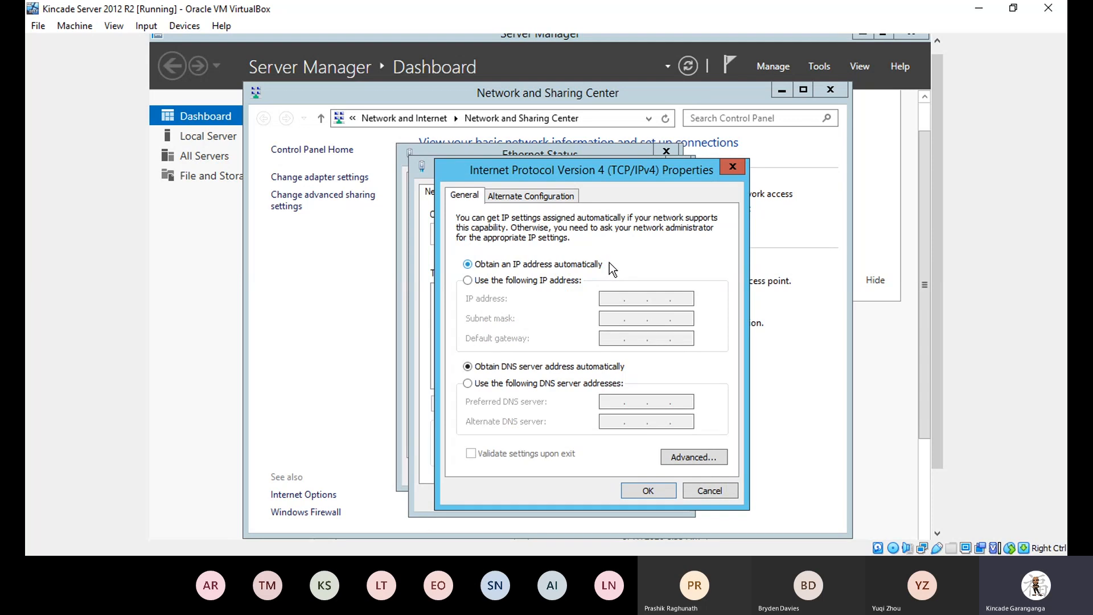
Switch to a static address: IP 192.168.20.2 with subnet mask 255.255.255.0.
{"action": "left_click", "coordinate": [468, 280]}
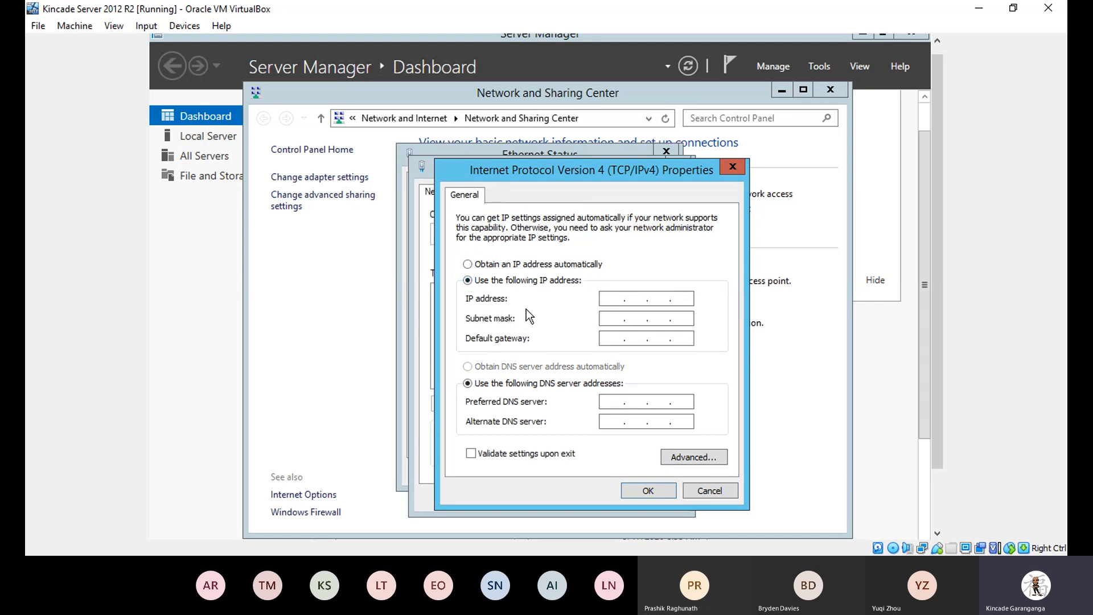
{"action": "left_click", "coordinate": [608, 299]}
{"action": "type", "text": "192 . 168 . ."}
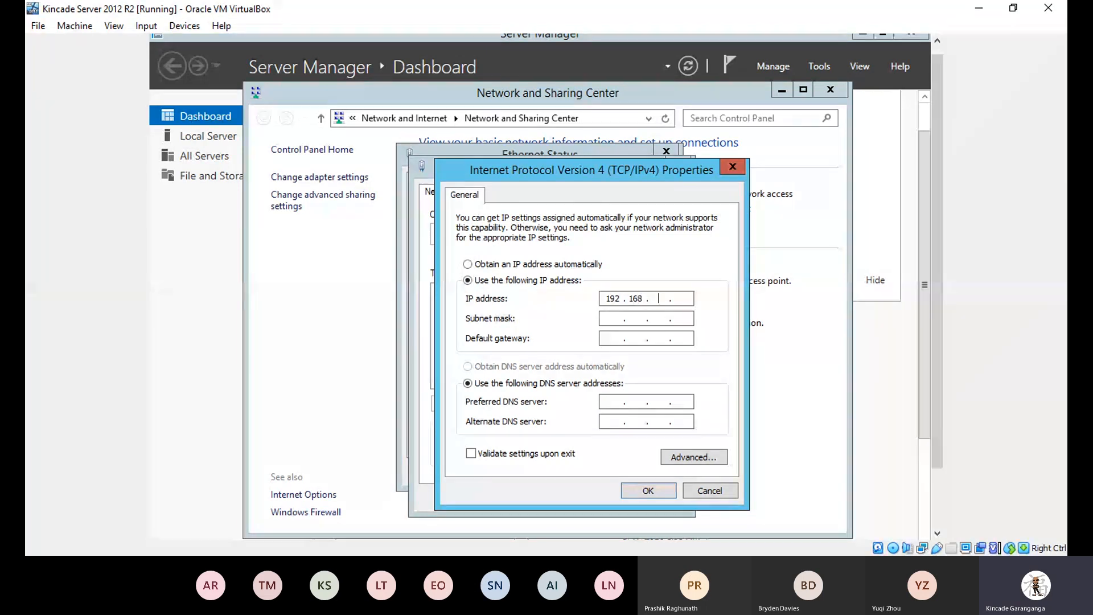
{"action": "key", "text": "Right"}
{"action": "type", "text": "20"}
{"action": "key", "text": "BackSpace"}
{"action": "key", "text": "BackSpace"}
{"action": "key", "text": "BackSpace"}
{"action": "key", "text": "BackSpace"}
{"action": "type", "text": "8 . 20"}
{"action": "key", "text": "Right"}
{"action": "type", "text": "2"}
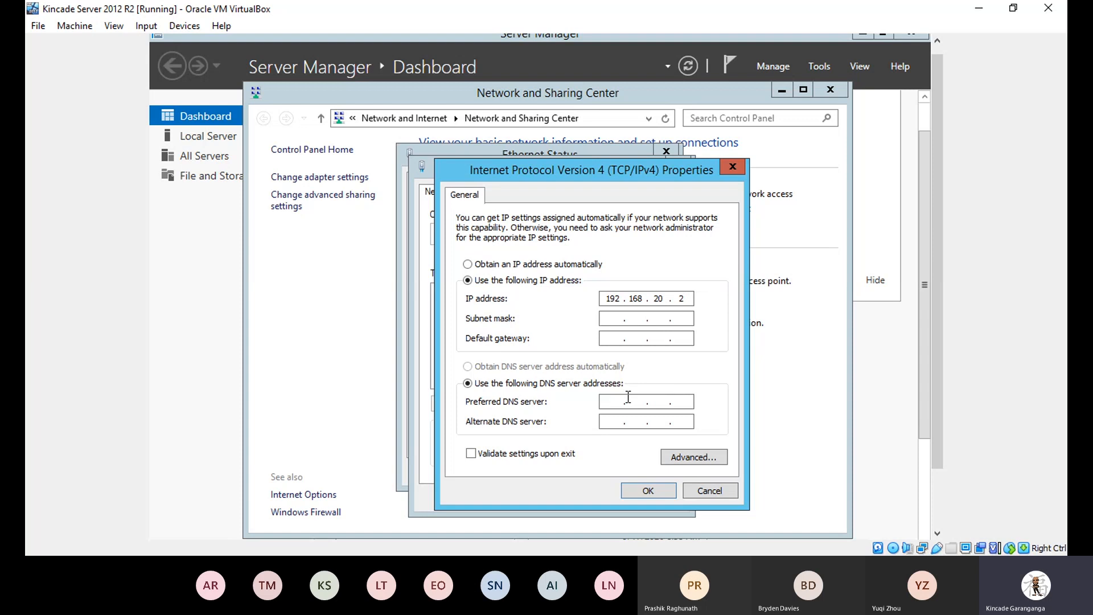
{"action": "left_click", "coordinate": [606, 318]}
Enter gateway 192.168.20.1 and preferred DNS 192.168.20.2, then confirm the IPv4 settings.
{"action": "left_click", "coordinate": [611, 337]}
{"action": "type", "text": "192 . 168 . 20 . 1"}
{"action": "left_click", "coordinate": [613, 403]}
{"action": "type", "text": "192 . 168 . "}
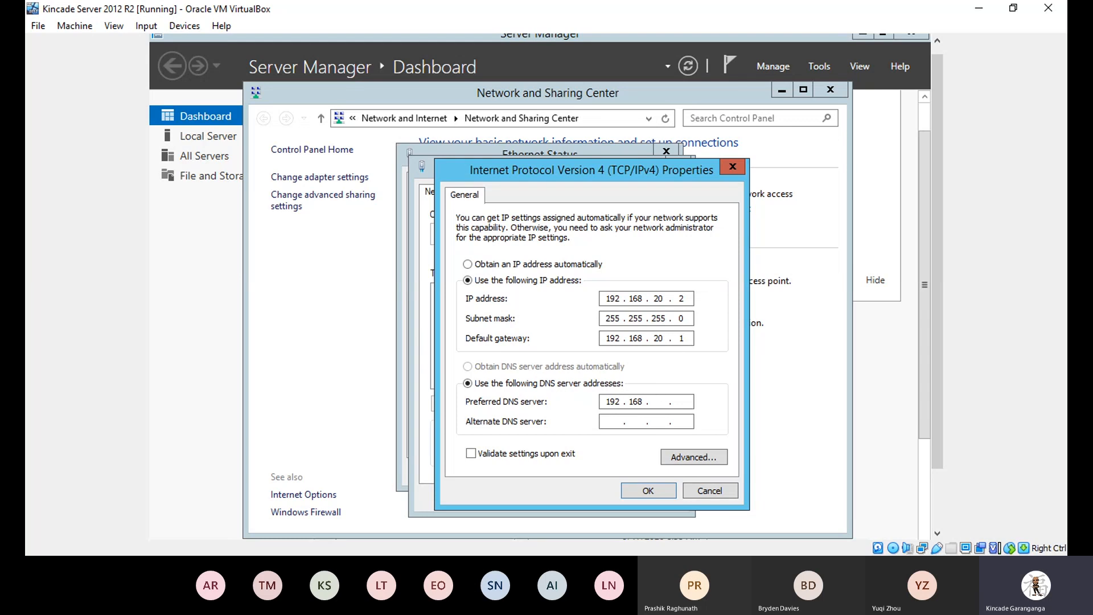
{"action": "type", "text": "20 . 2"}
{"action": "left_click", "coordinate": [643, 493]}
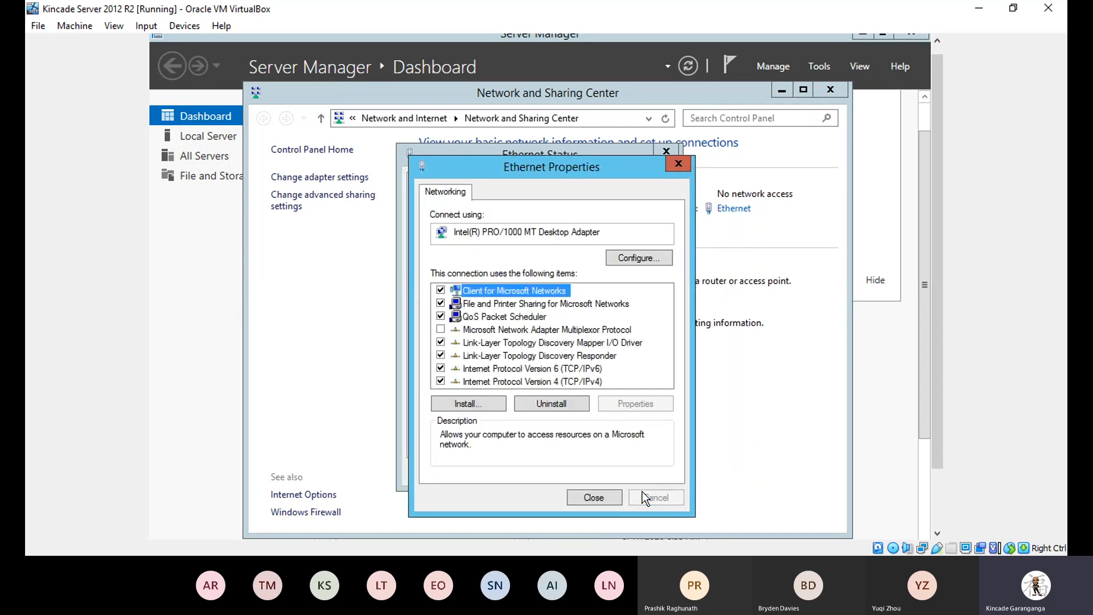
Close Ethernet Properties, check the adapter Details, then close Details and Ethernet Status.
{"action": "left_click", "coordinate": [594, 495]}
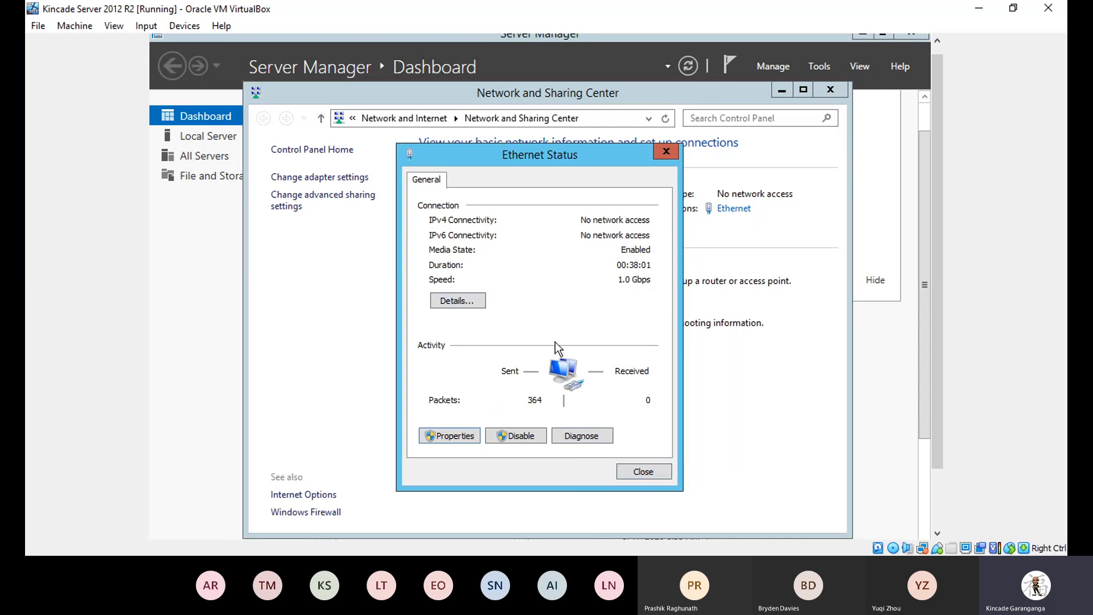
{"action": "left_click", "coordinate": [470, 299]}
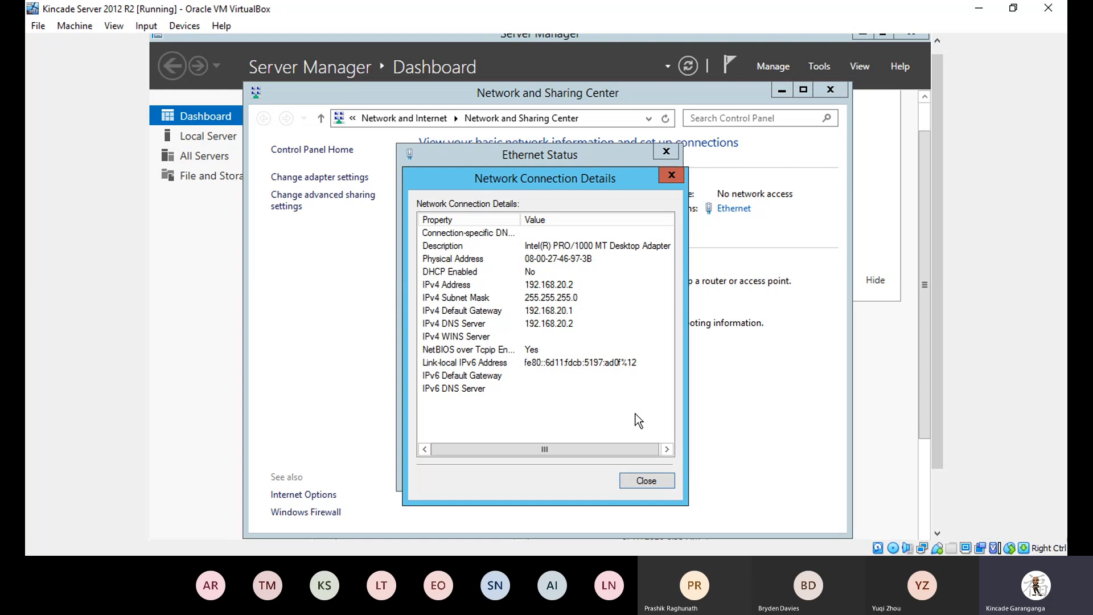
{"action": "left_click", "coordinate": [645, 481]}
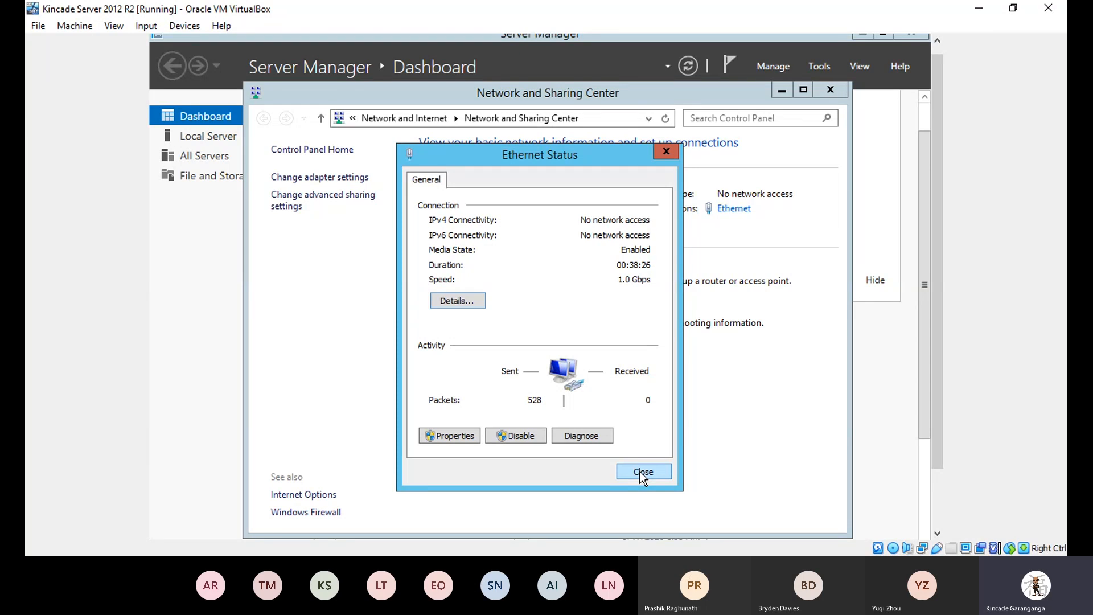
{"action": "left_click", "coordinate": [639, 472]}
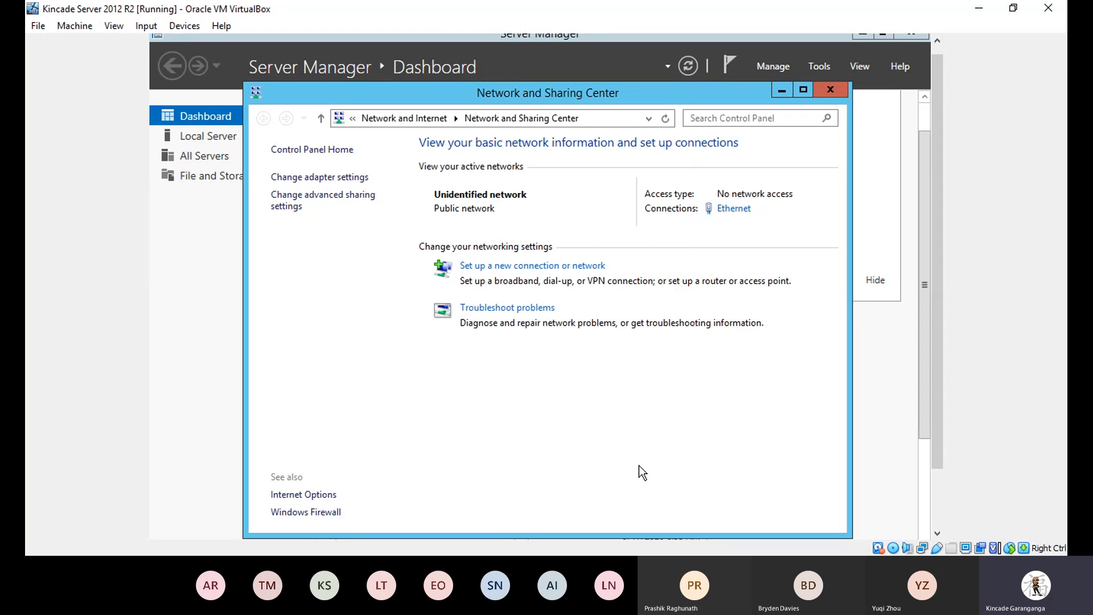
Close Network and Sharing Center and run ipconfig /all in cmd to verify 192.168.20.2.
{"action": "left_click", "coordinate": [822, 89]}
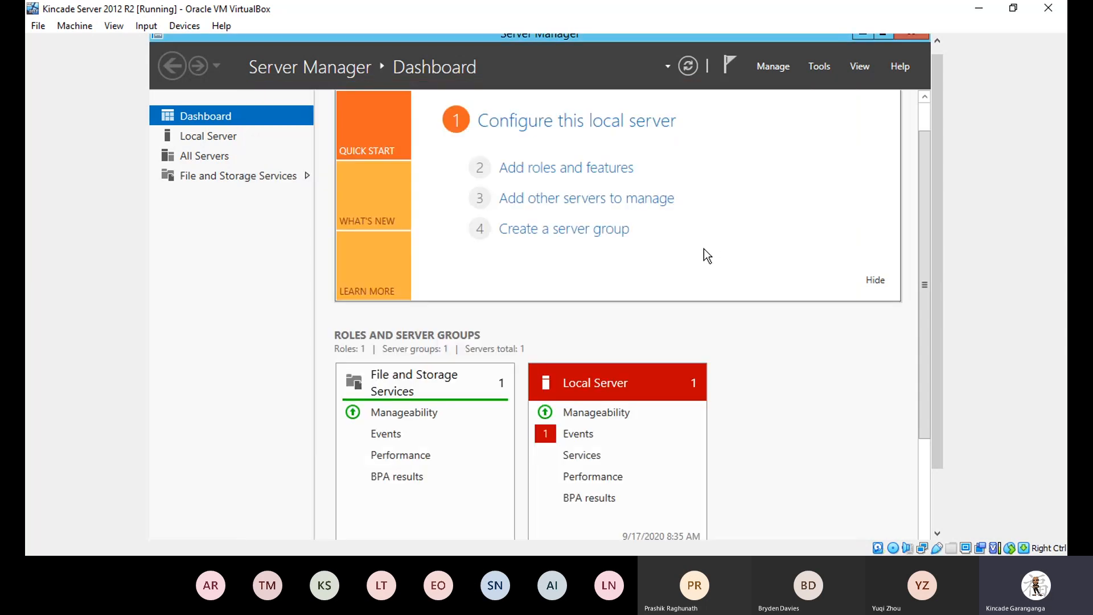
{"action": "key", "text": "super+r"}
{"action": "type", "text": "cmd"}
{"action": "key", "text": "Return"}
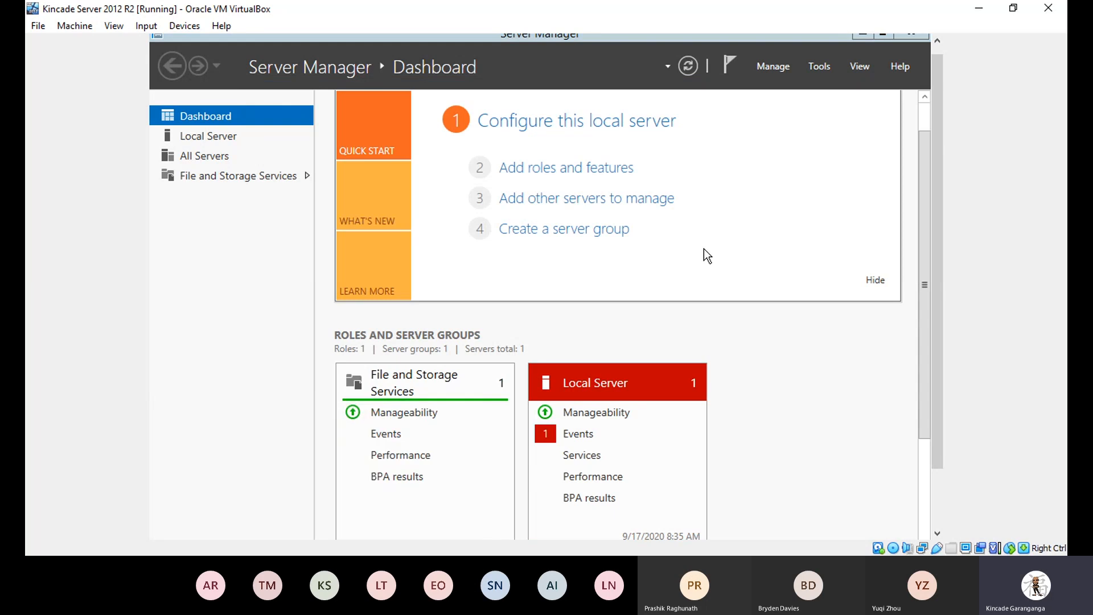
{"action": "type", "text": "i"}
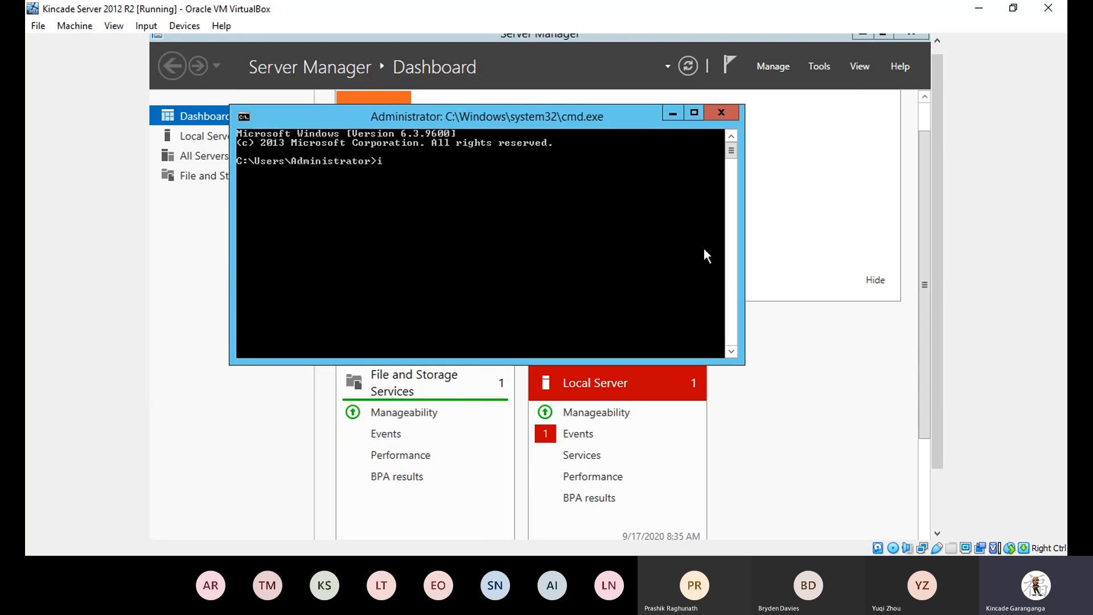
{"action": "type", "text": "pconfig/all"}
{"action": "key", "text": "Return"}
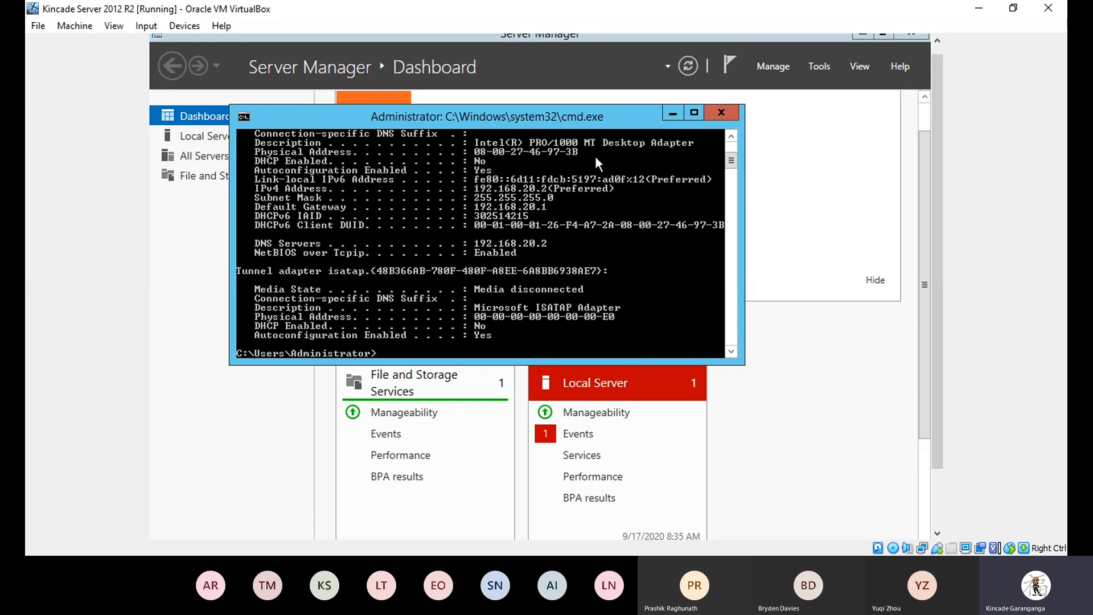
{"action": "left_click", "coordinate": [720, 112]}
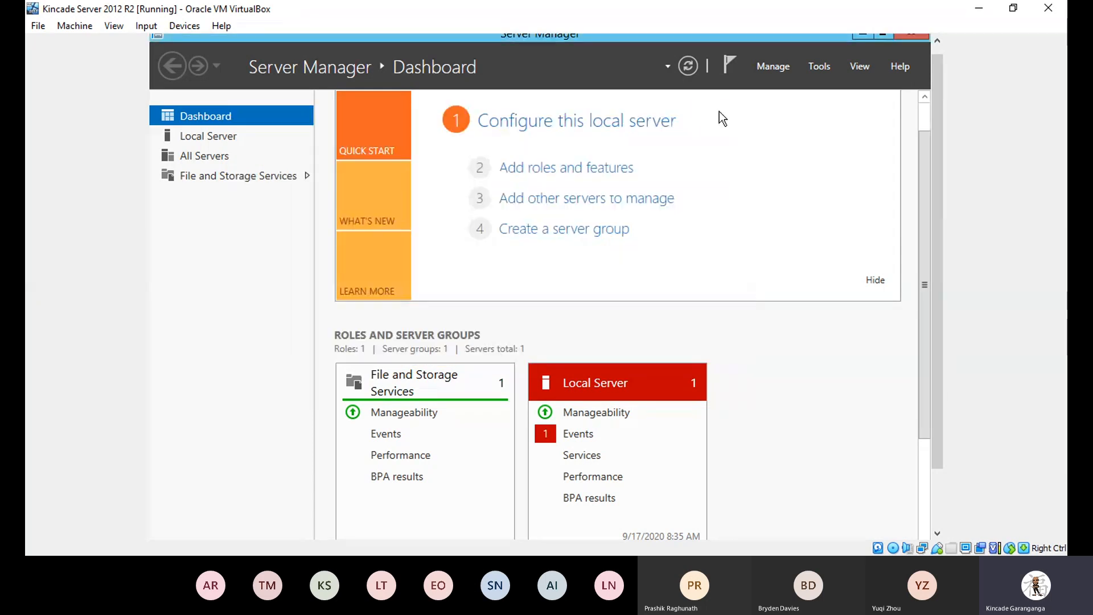
Scroll the Server Manager dashboard back to the top.
{"action": "left_click_drag", "start_coordinate": [926, 244], "coordinate": [923, 134]}
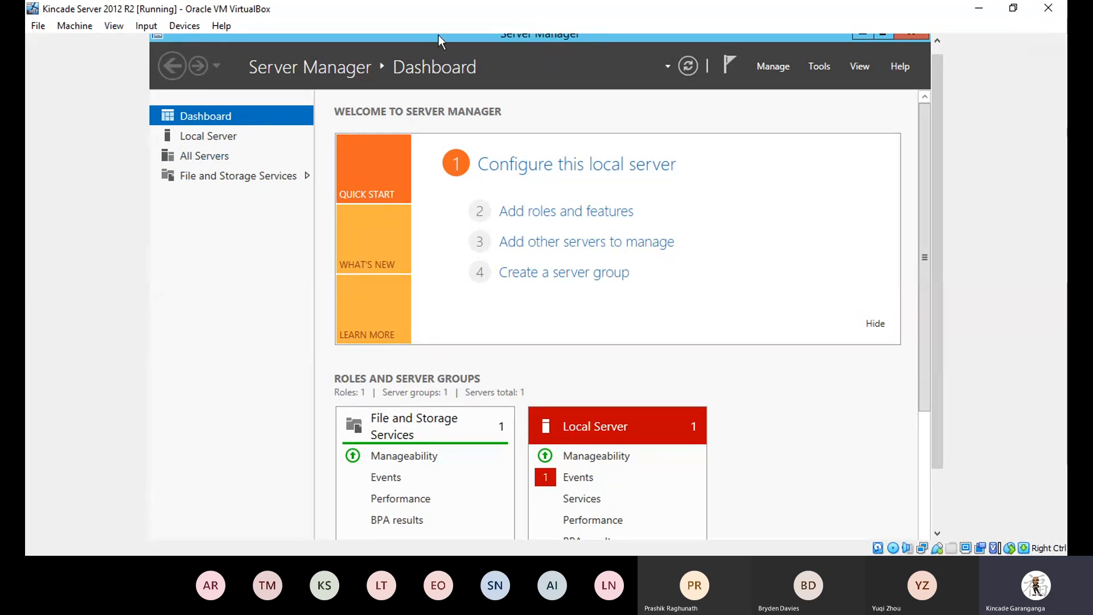
Launch Add Roles and Features, move the wizard up, and pass Before You Begin.
{"action": "left_click", "coordinate": [537, 215]}
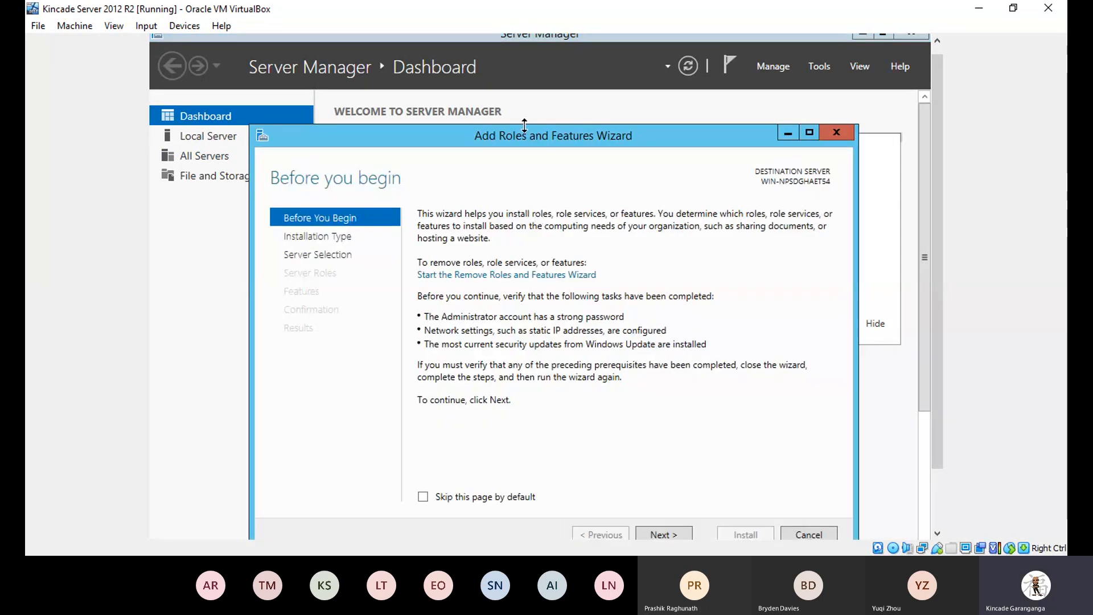
{"action": "left_click_drag", "start_coordinate": [520, 138], "coordinate": [519, 91]}
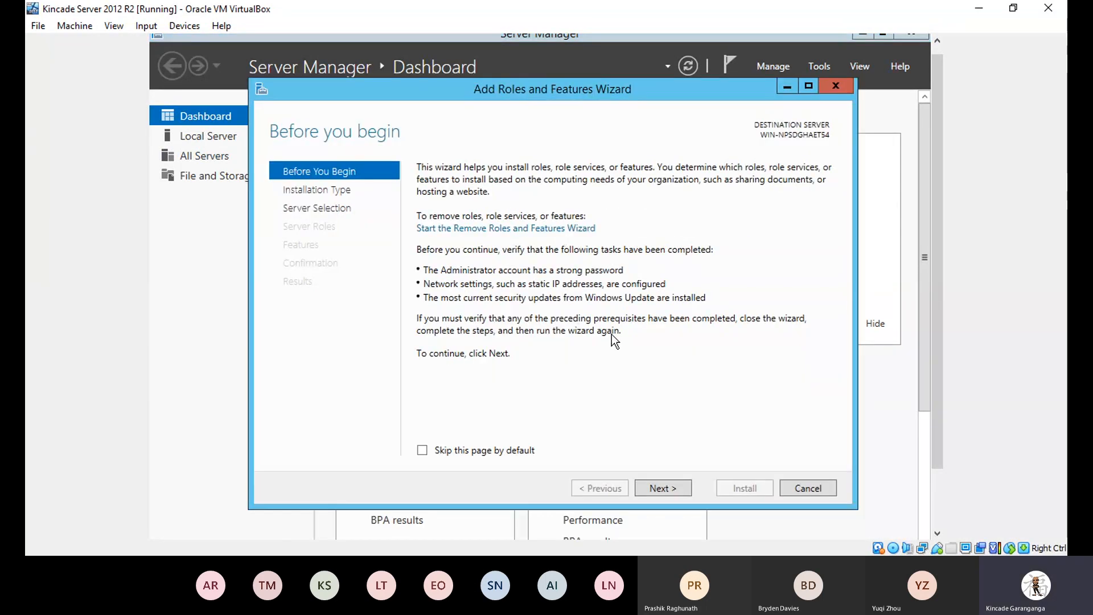
{"action": "left_click", "coordinate": [657, 487]}
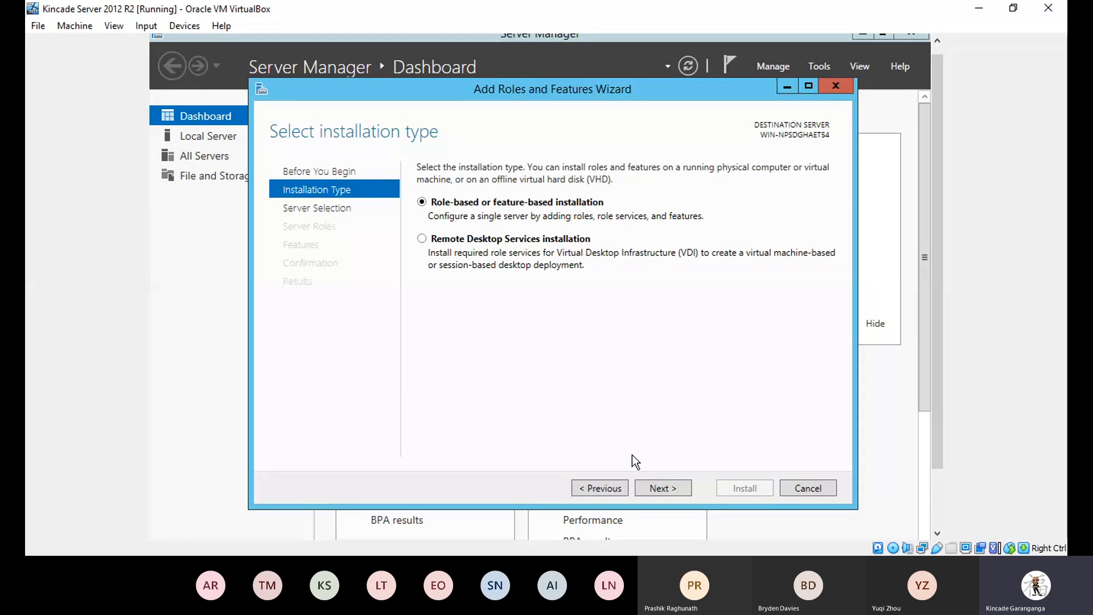
Keep role-based or feature-based installation and the local server, advancing to Server Roles.
{"action": "left_click", "coordinate": [660, 488]}
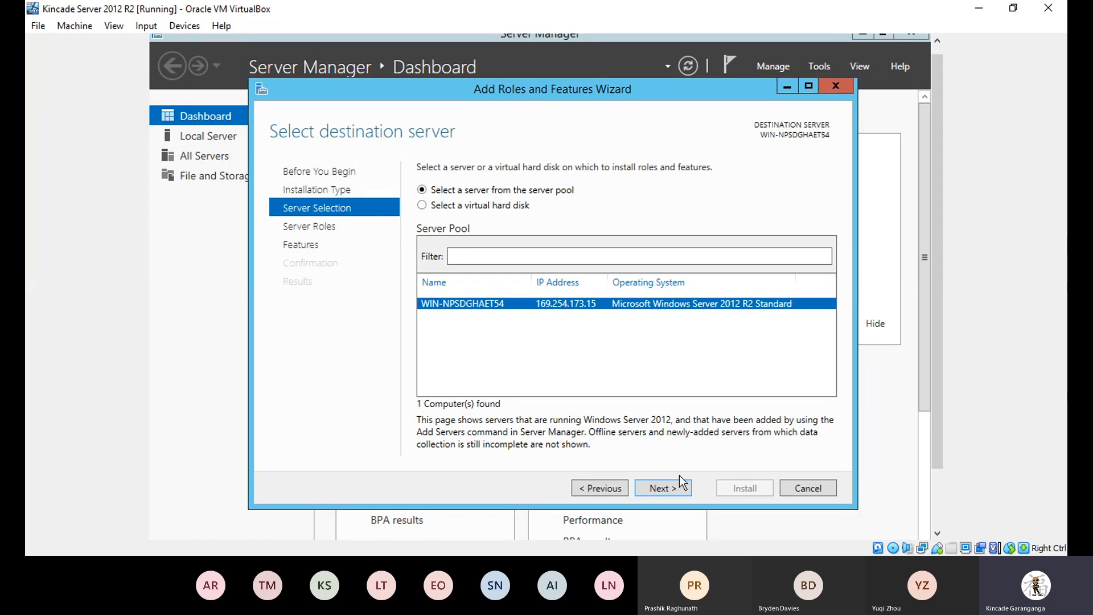
{"action": "left_click", "coordinate": [665, 489]}
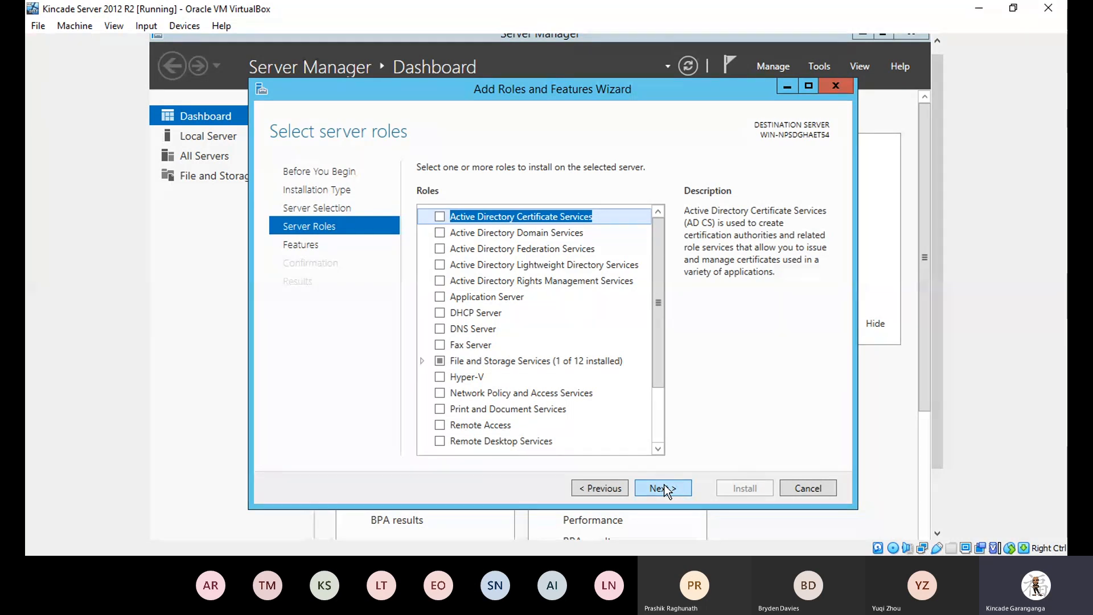
Tick Active Directory Domain Services in the server roles list.
{"action": "left_click", "coordinate": [443, 234]}
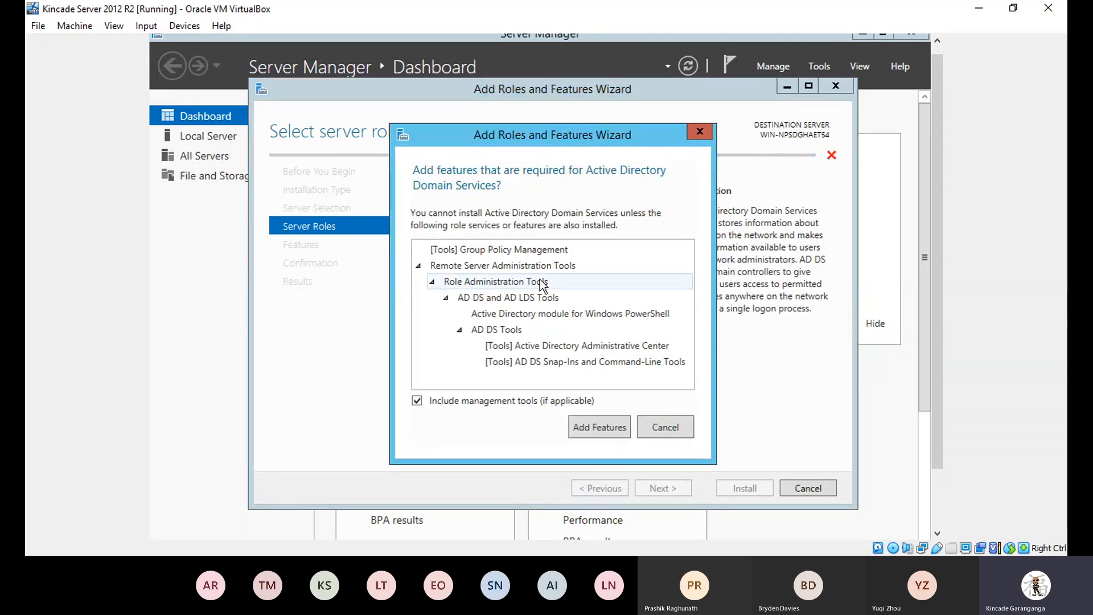
Accept the AD DS management tools with Add Features.
{"action": "left_click", "coordinate": [599, 429]}
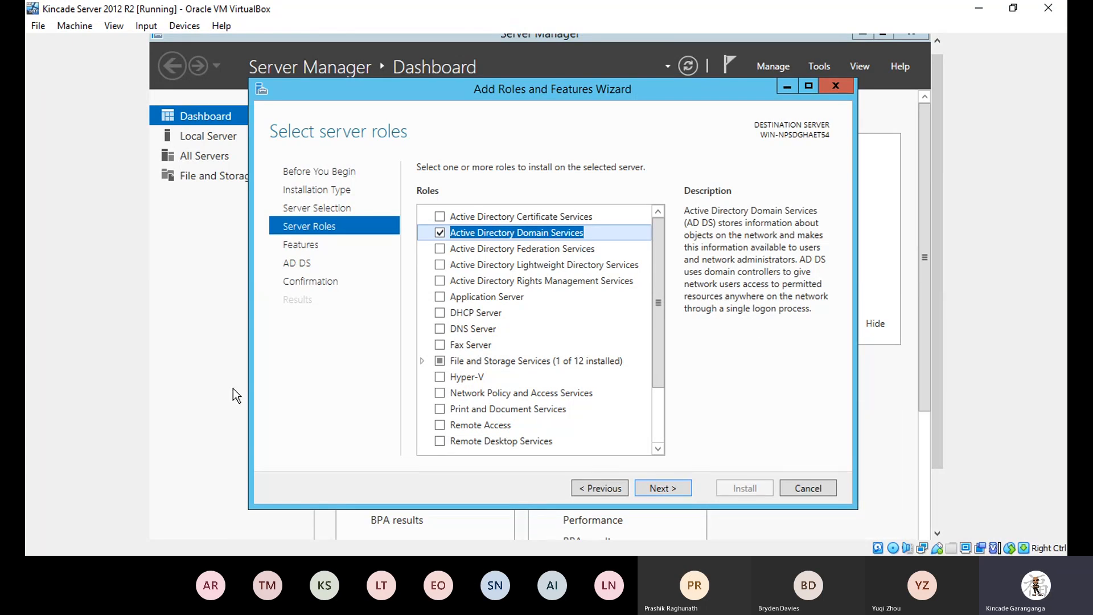
Tick DHCP Server and DNS Server, accepting their management tools, then go to Select features.
{"action": "left_click", "coordinate": [439, 311]}
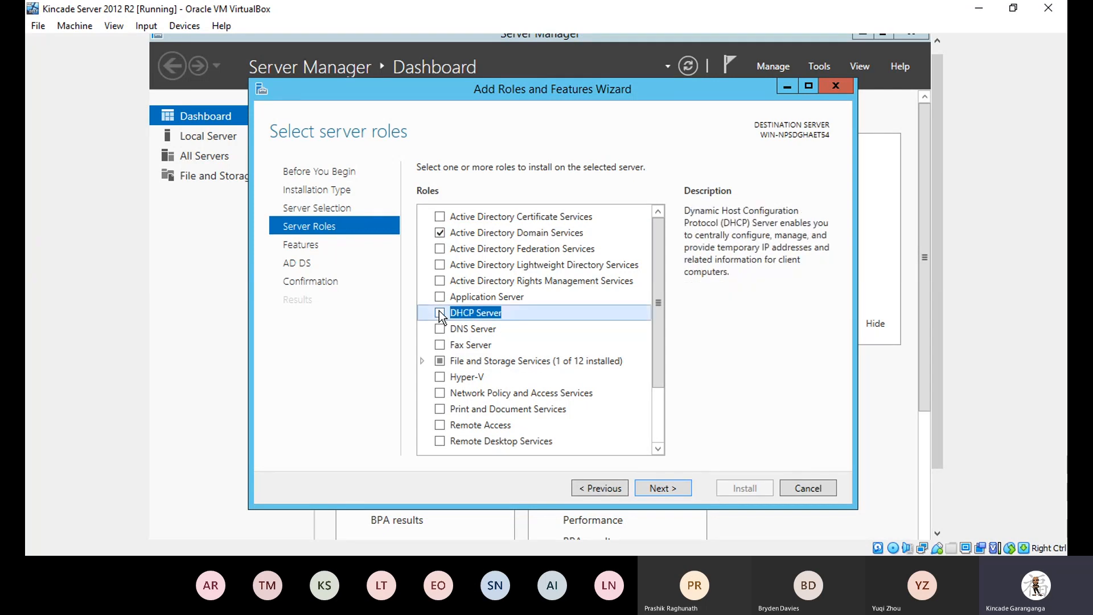
{"action": "left_click", "coordinate": [439, 312]}
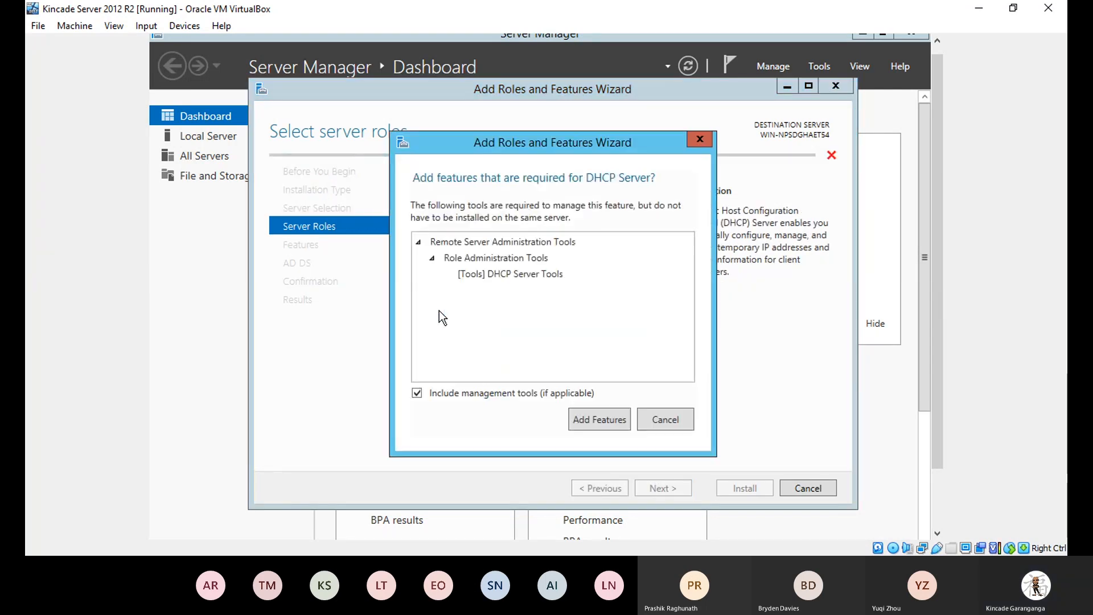
{"action": "left_click", "coordinate": [601, 421]}
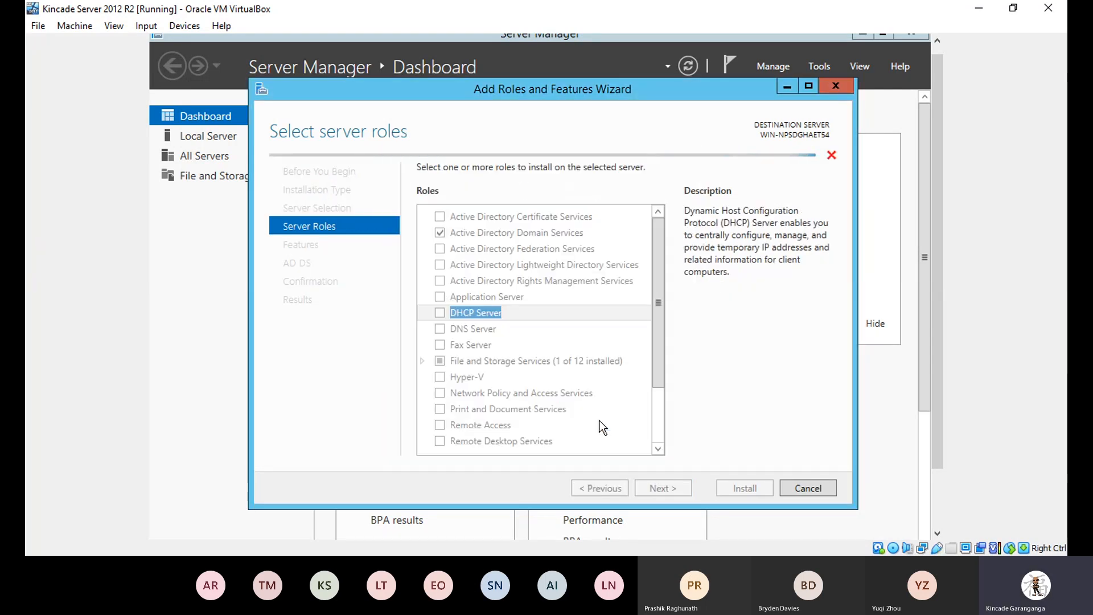
{"action": "left_click", "coordinate": [439, 328]}
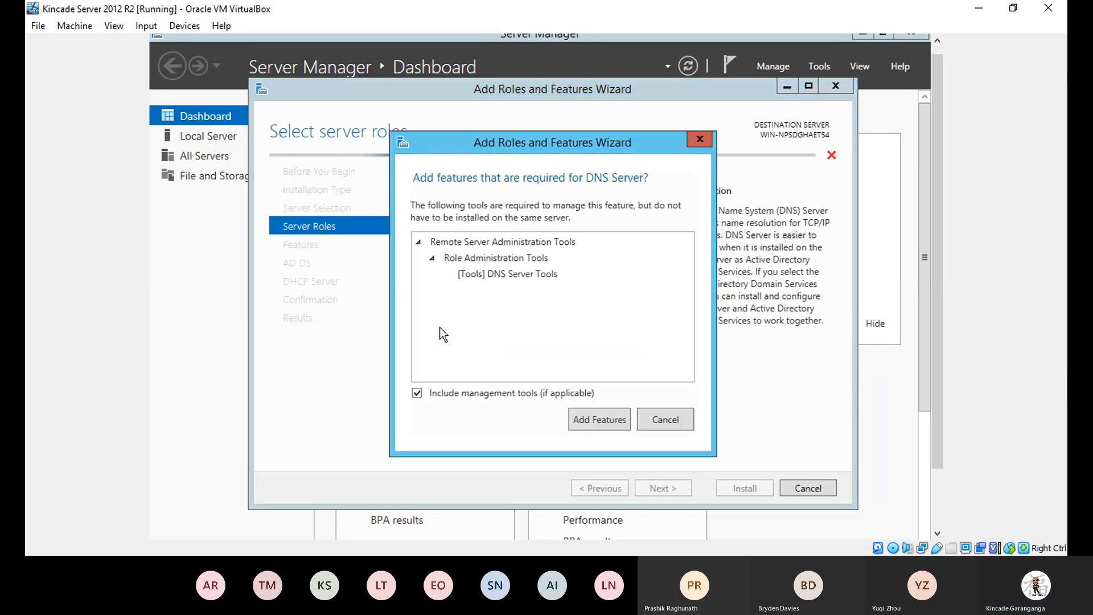
{"action": "left_click", "coordinate": [586, 415]}
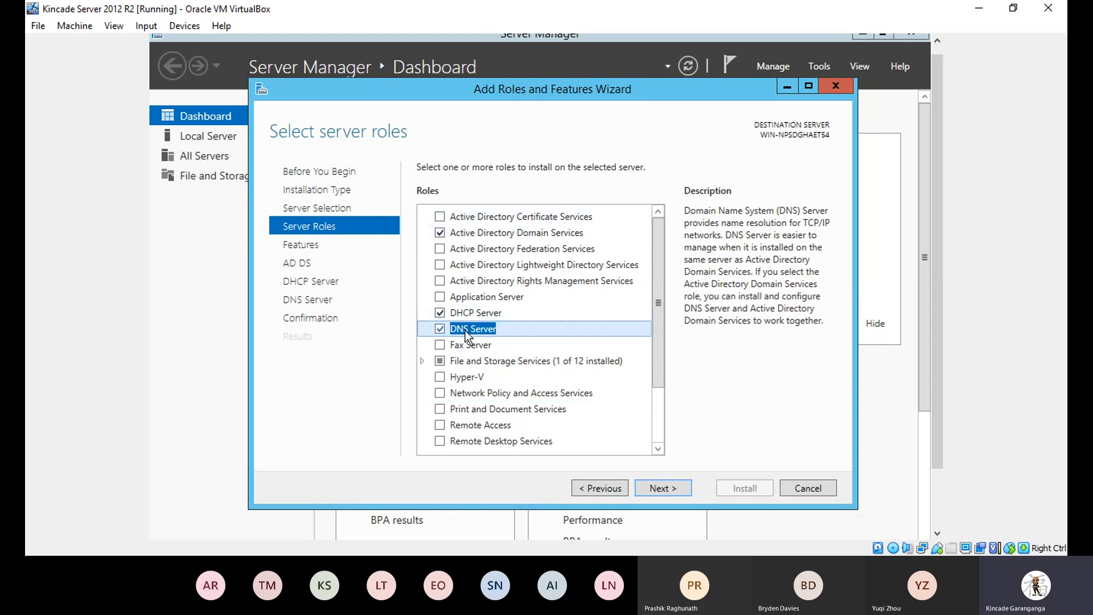
{"action": "left_click", "coordinate": [670, 491]}
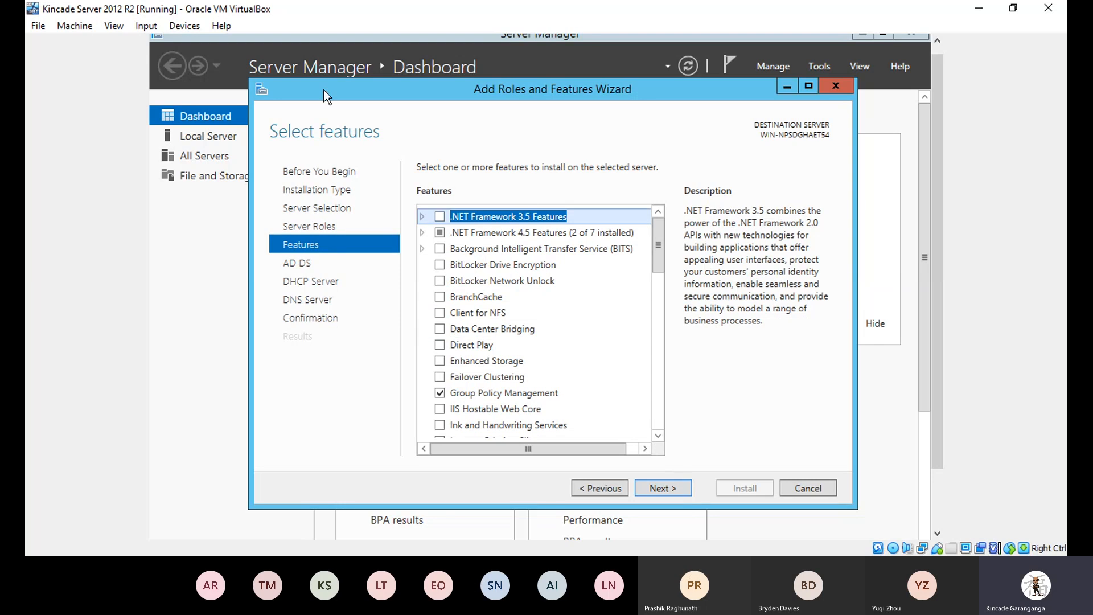
Advance past the Features, AD DS, DHCP Server and DNS Server pages and start installing the roles.
{"action": "left_click", "coordinate": [653, 484]}
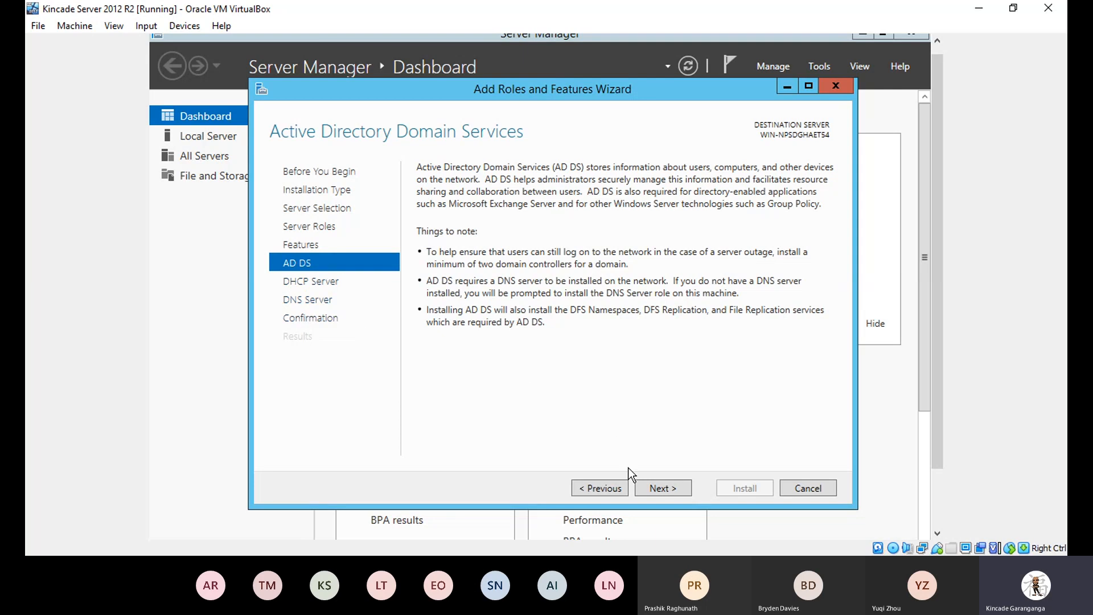
{"action": "left_click", "coordinate": [651, 488]}
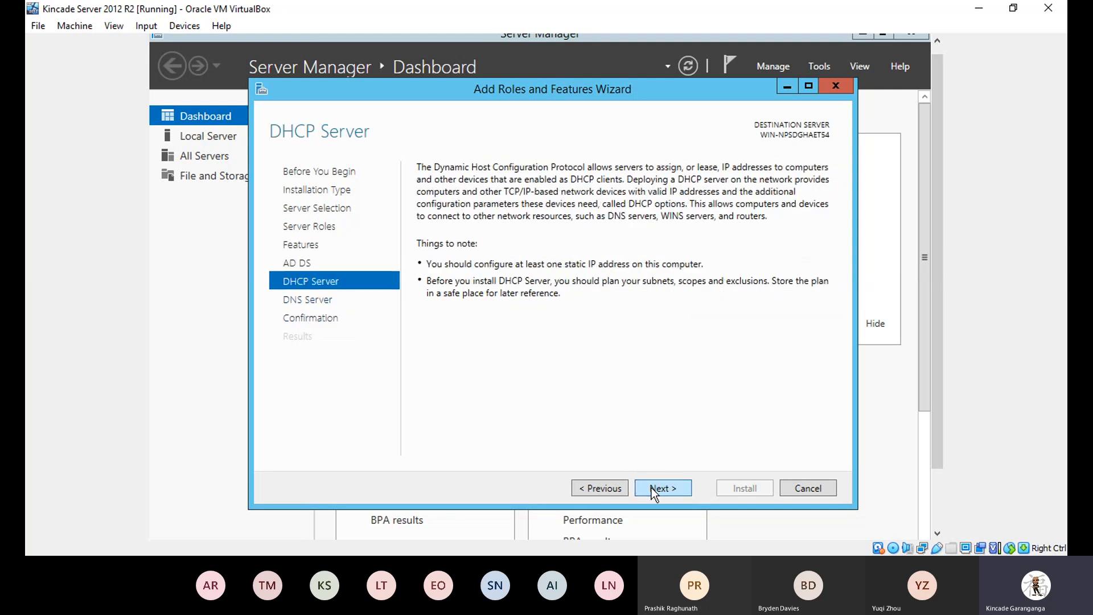
{"action": "left_click", "coordinate": [651, 487]}
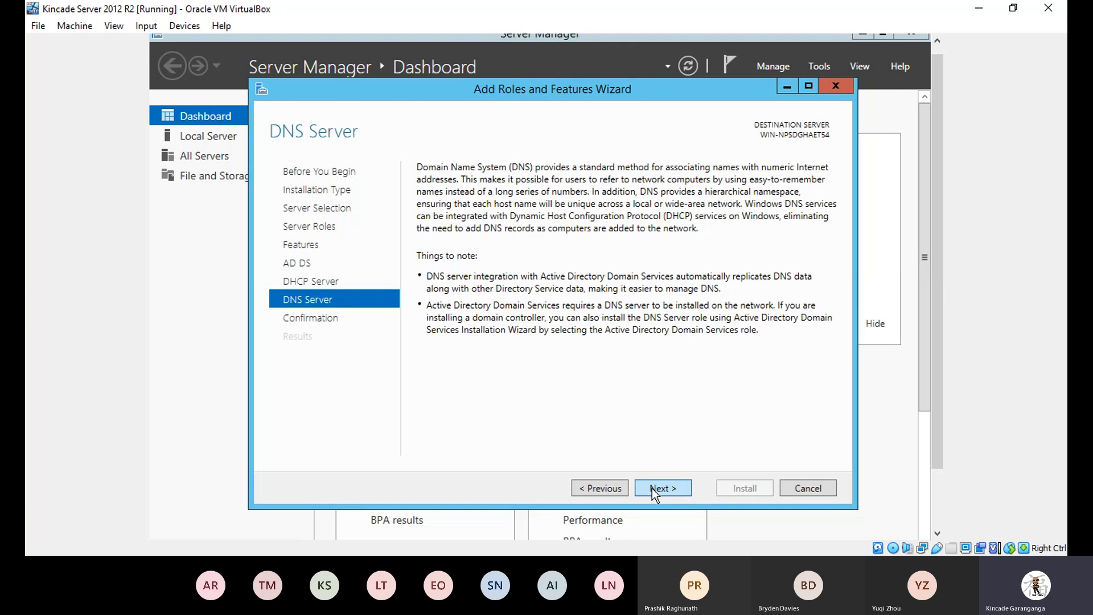
{"action": "left_click", "coordinate": [651, 487]}
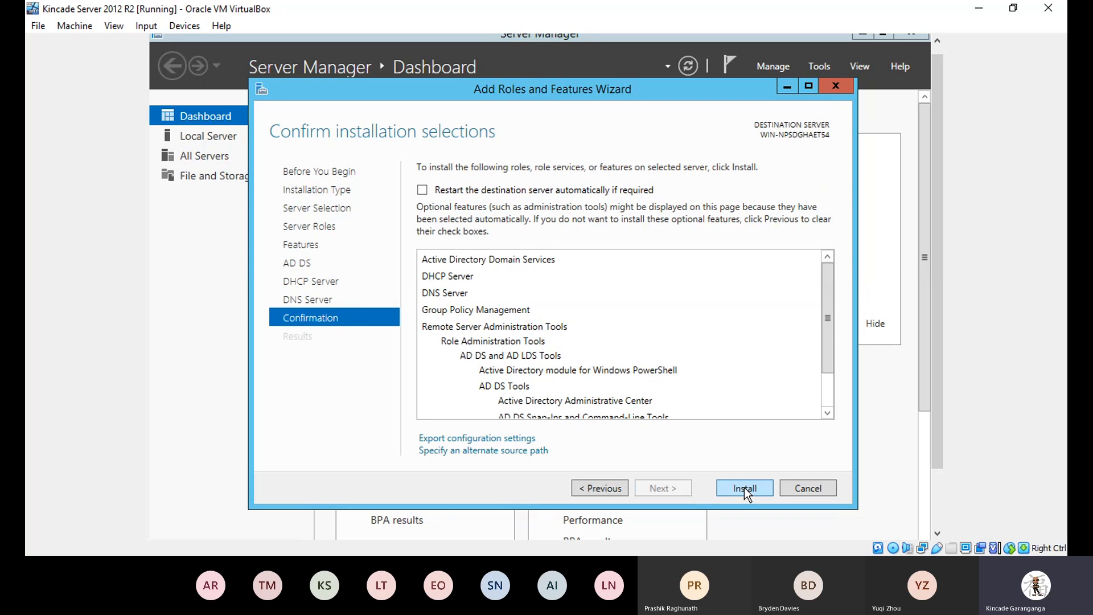
{"action": "left_click", "coordinate": [743, 487]}
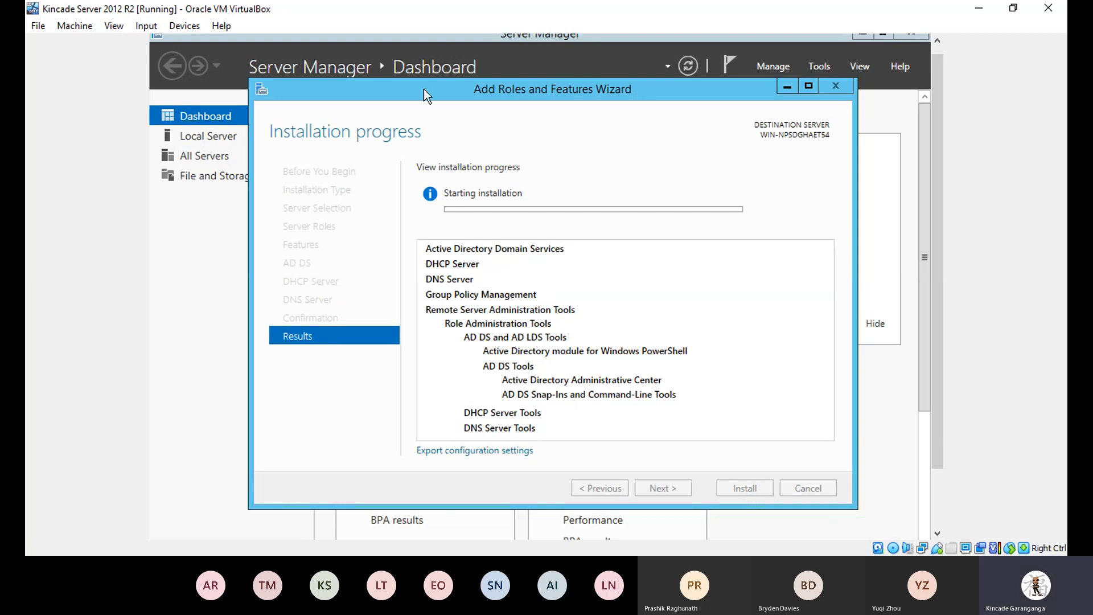
Move the guest's wizard window to the right to reveal the Kincade Client VM details.
{"action": "left_click_drag", "start_coordinate": [401, 87], "coordinate": [492, 87]}
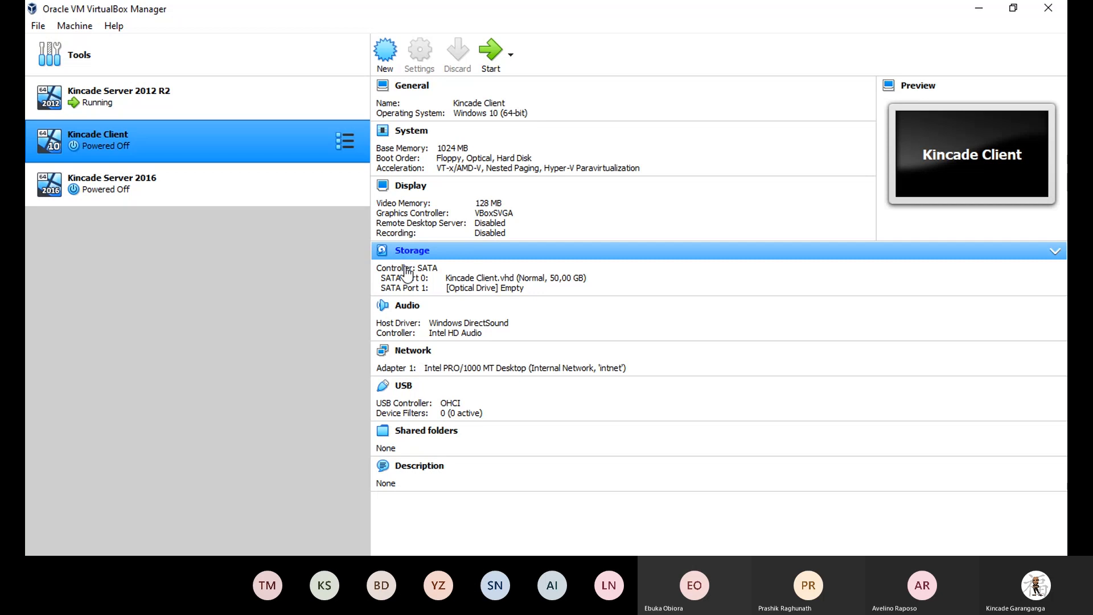
In Kincade Client's storage settings, add the Windows Server 2012 R2 ISO to the optical disk list.
{"action": "left_click", "coordinate": [408, 250]}
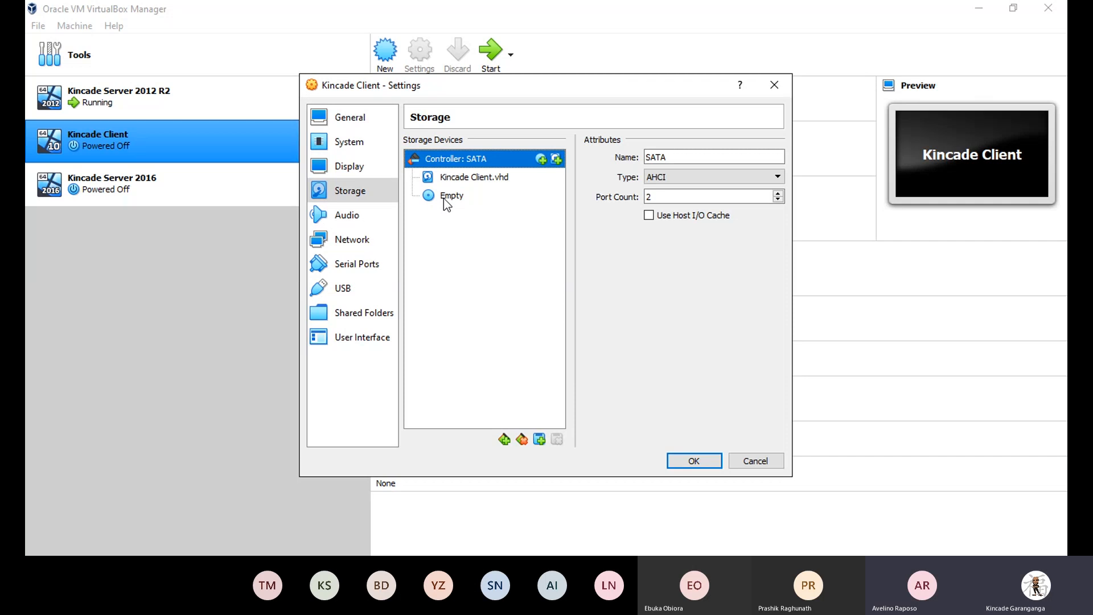
{"action": "left_click", "coordinate": [542, 164]}
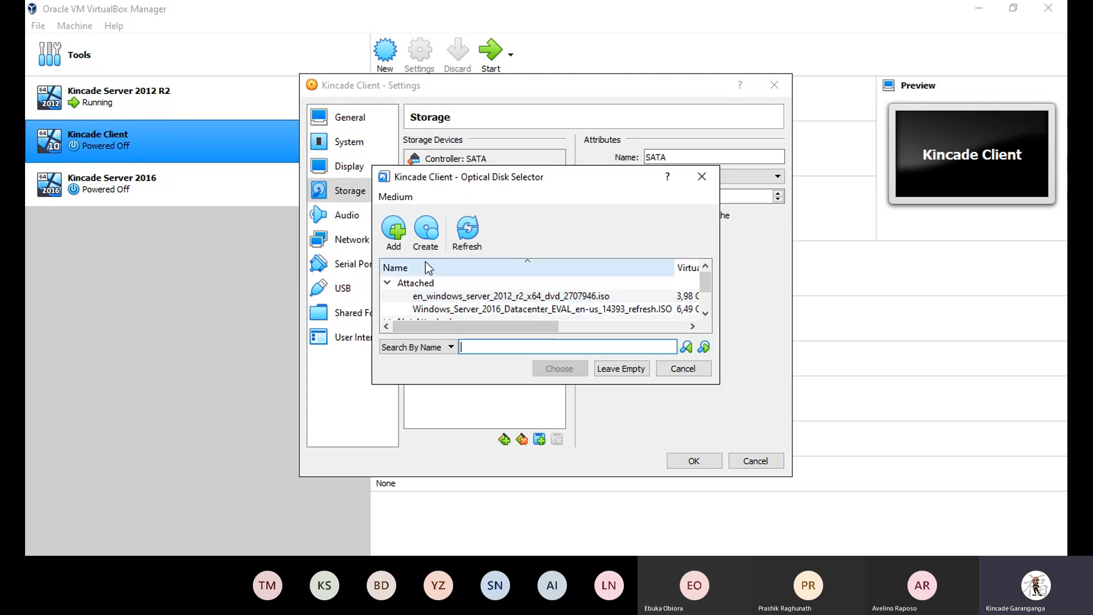
{"action": "left_click", "coordinate": [389, 236]}
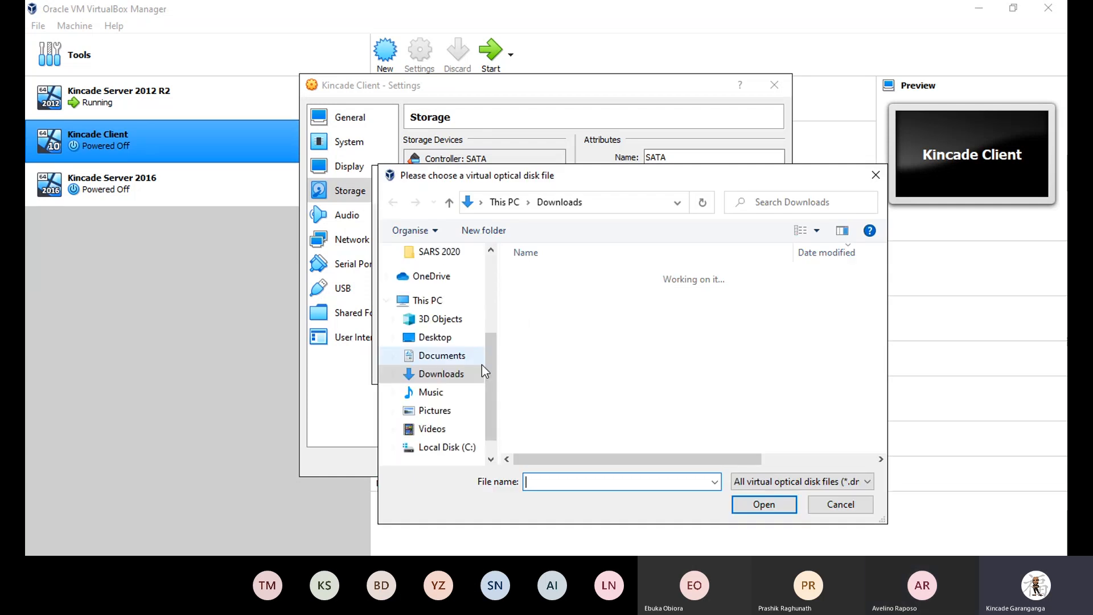
{"action": "left_click", "coordinate": [441, 360]}
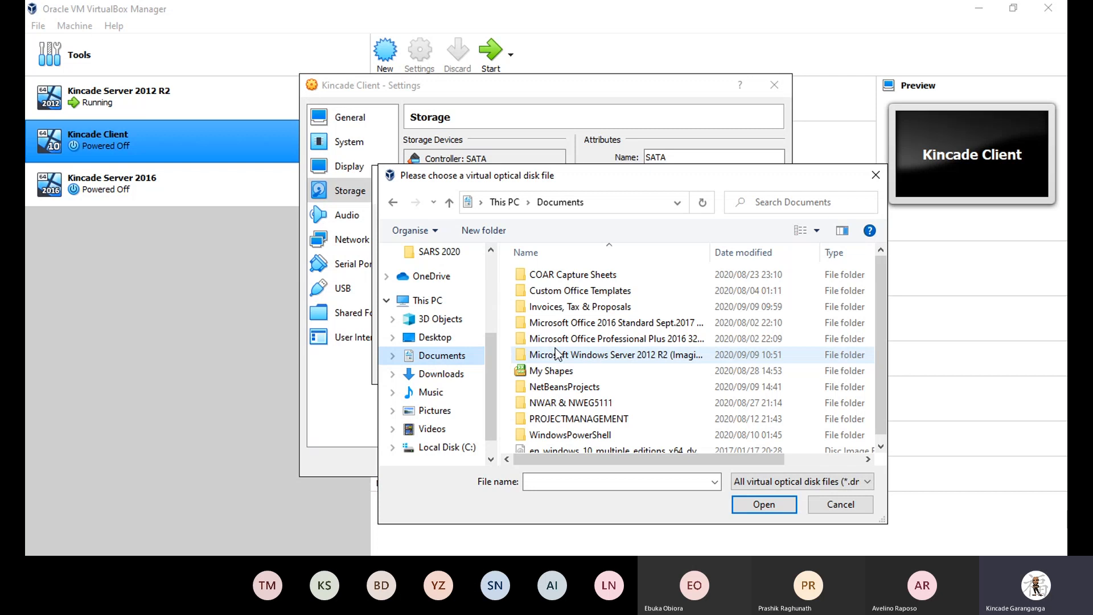
{"action": "double_click", "coordinate": [601, 354]}
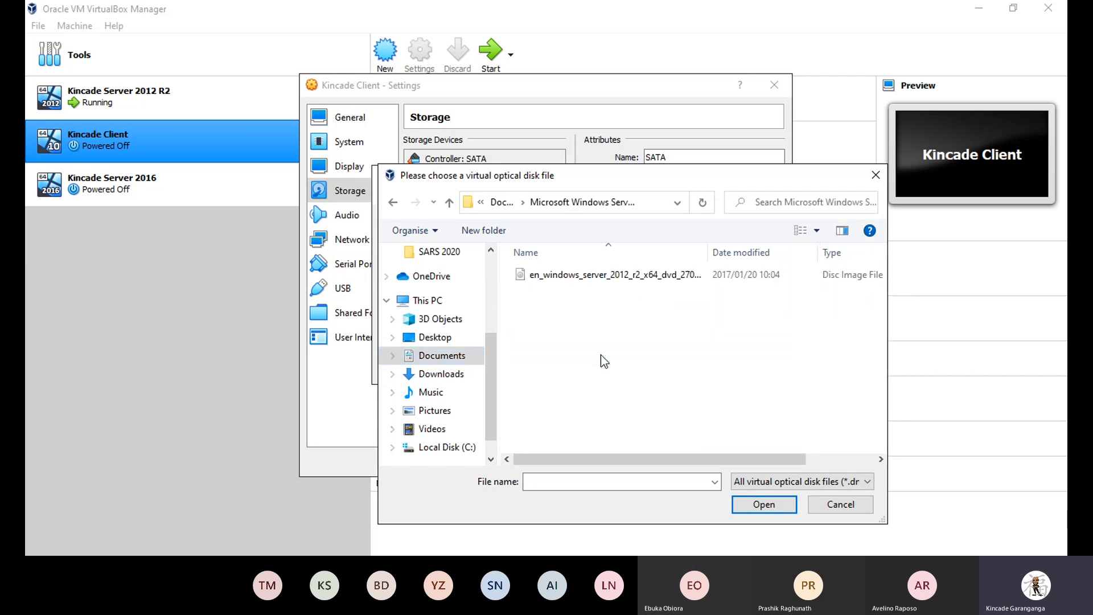
{"action": "left_click", "coordinate": [577, 277]}
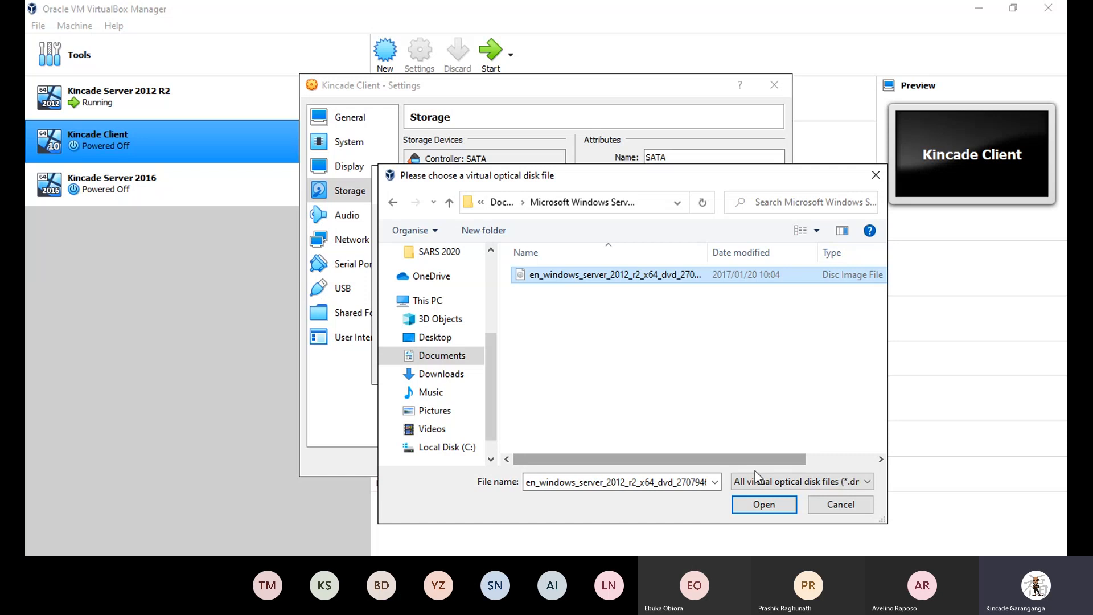
{"action": "left_click", "coordinate": [760, 506]}
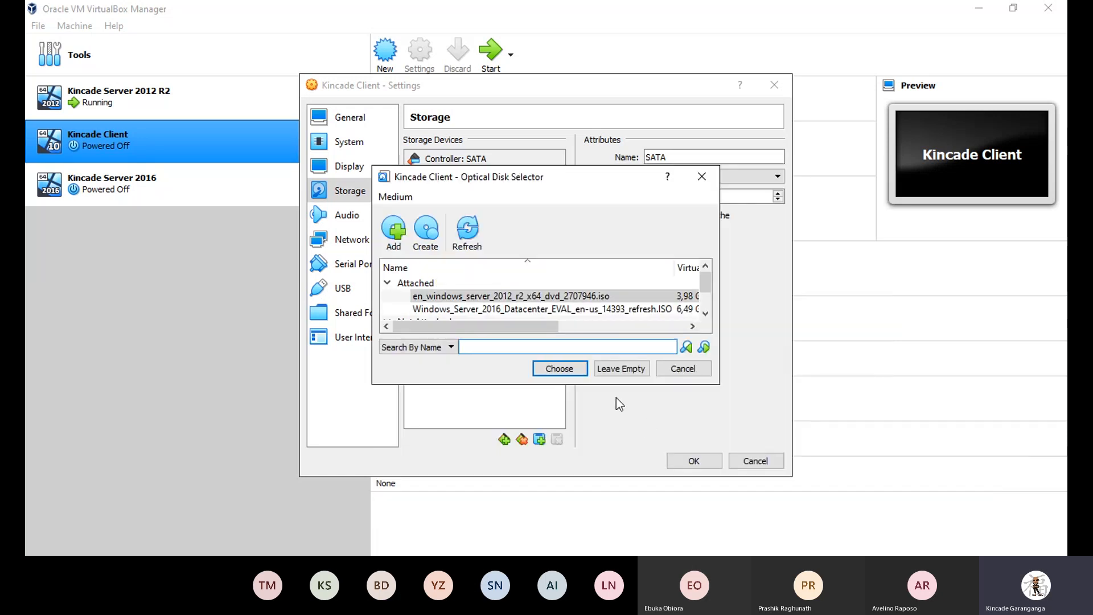
Choose the 2012 R2 ISO, then cancel without saving and reopen Kincade Client's storage settings.
{"action": "left_click", "coordinate": [555, 370]}
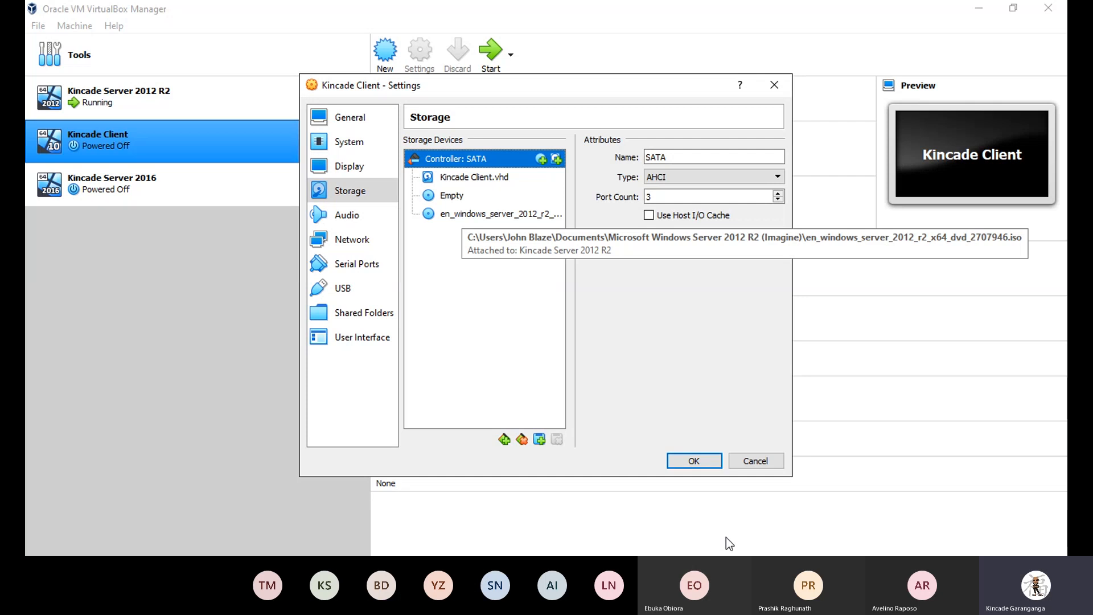
{"action": "left_click", "coordinate": [750, 466]}
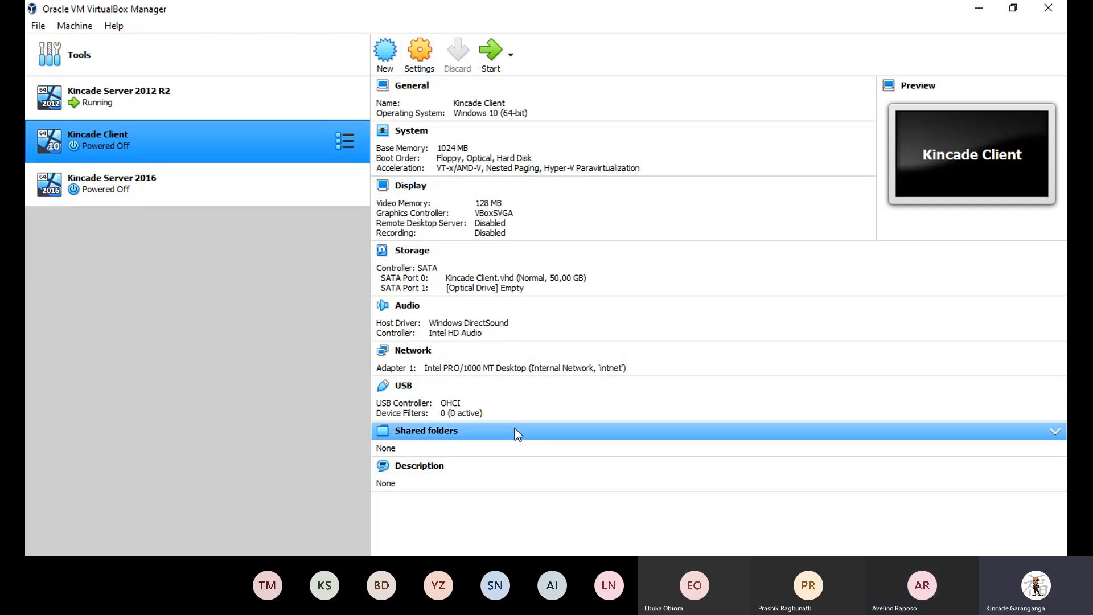
{"action": "left_click", "coordinate": [410, 256]}
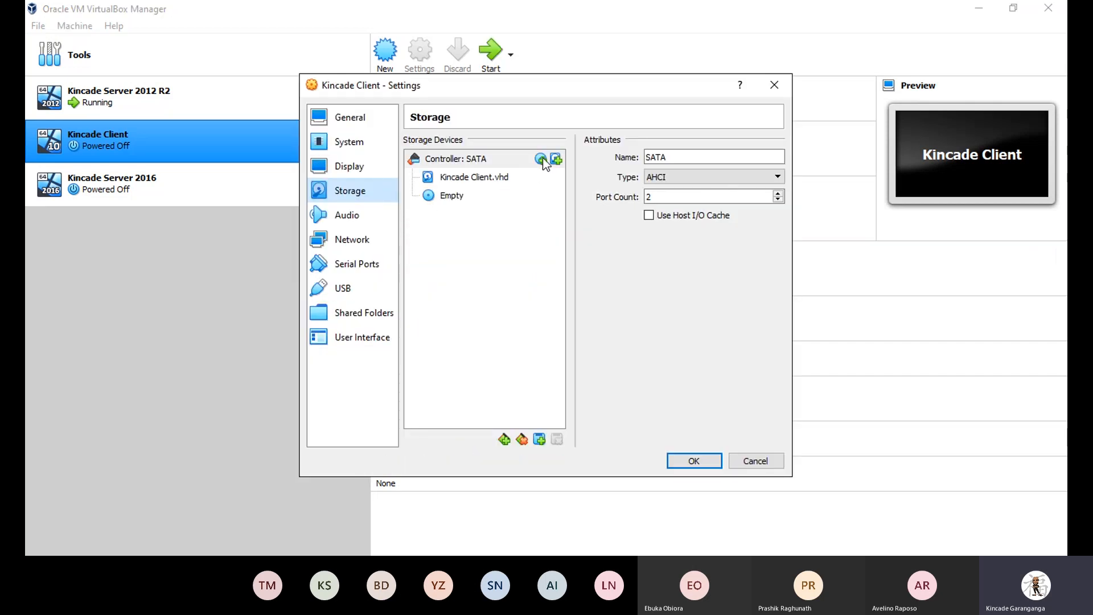
{"action": "left_click", "coordinate": [542, 160]}
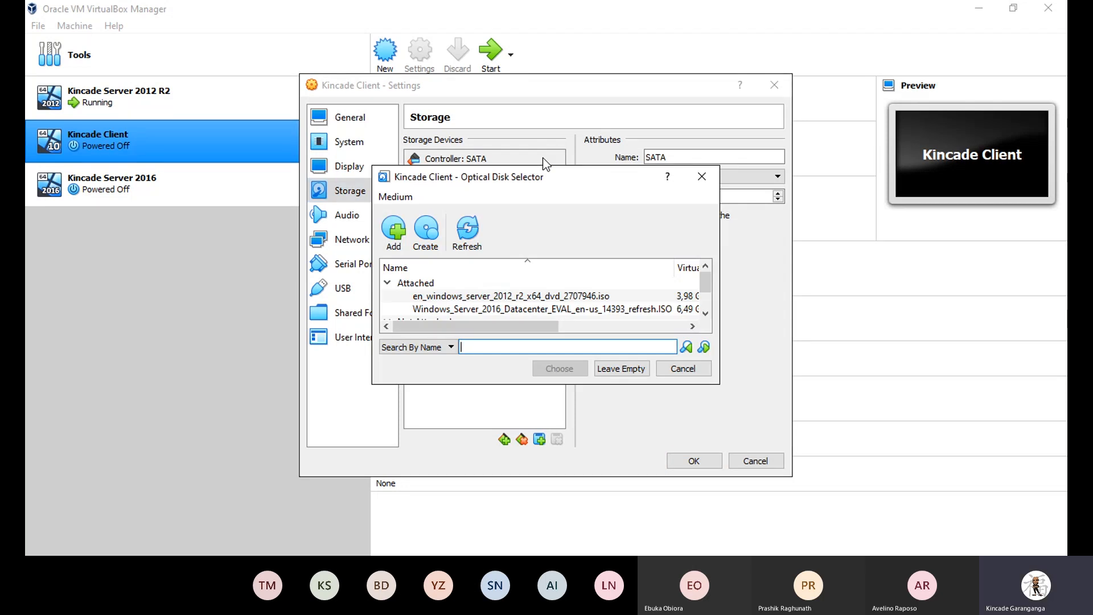
{"action": "left_click", "coordinate": [394, 244]}
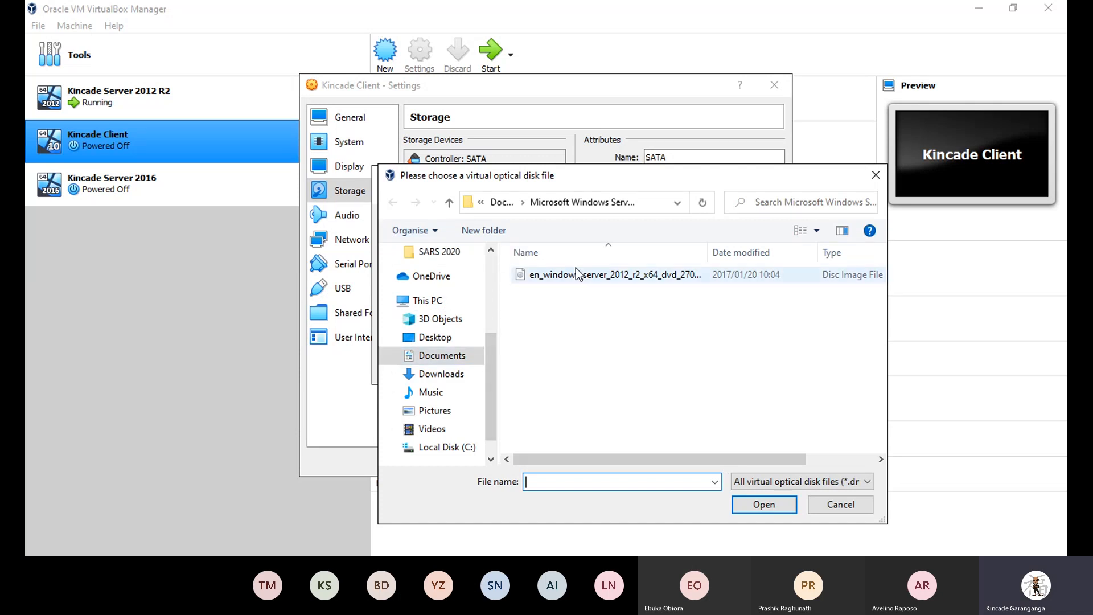
{"action": "left_click", "coordinate": [587, 279]}
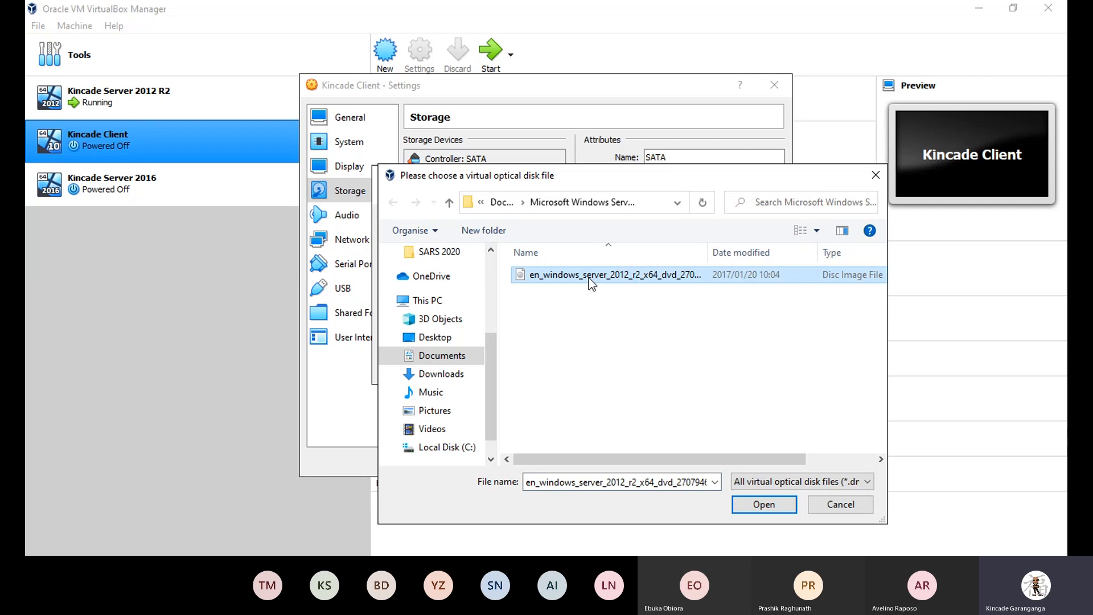
{"action": "left_click", "coordinate": [757, 504]}
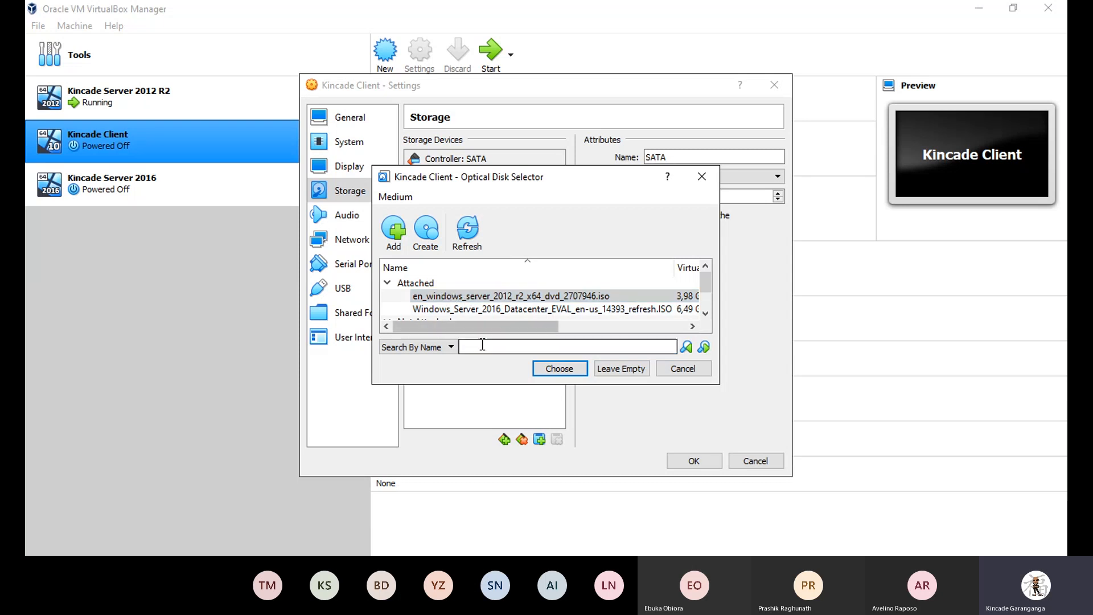
{"action": "left_click", "coordinate": [550, 370]}
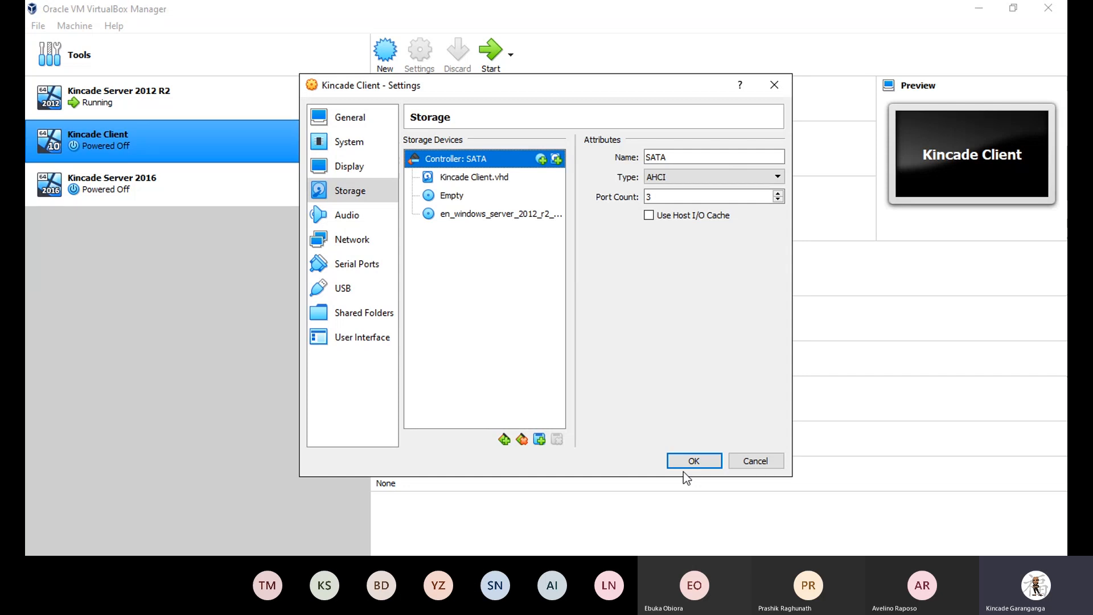
{"action": "left_click", "coordinate": [755, 461]}
{"action": "left_click", "coordinate": [670, 427]}
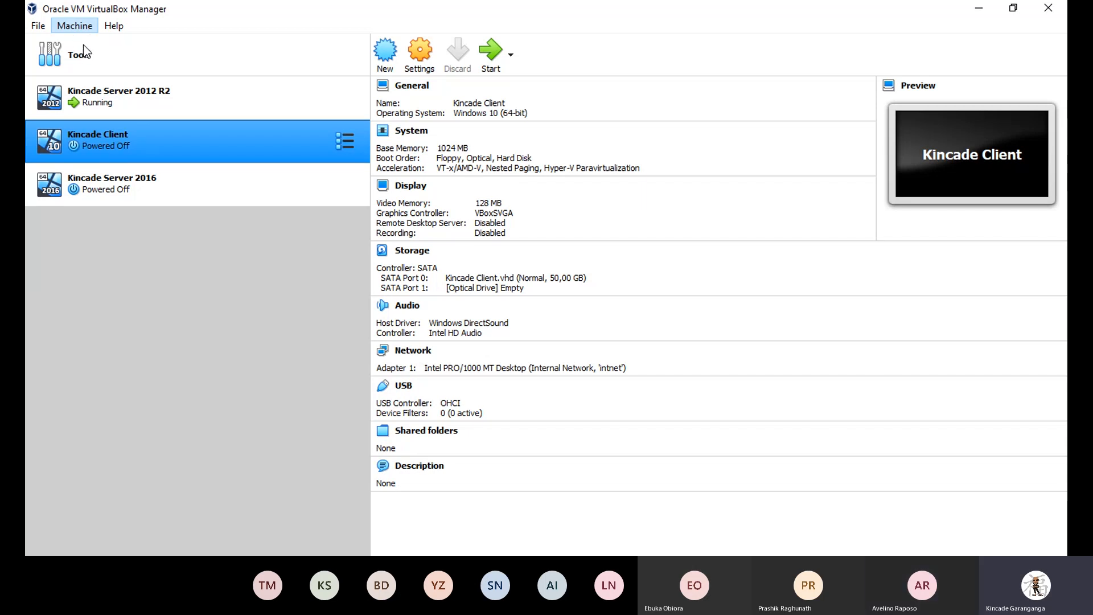
{"action": "key", "text": "ctrl+n"}
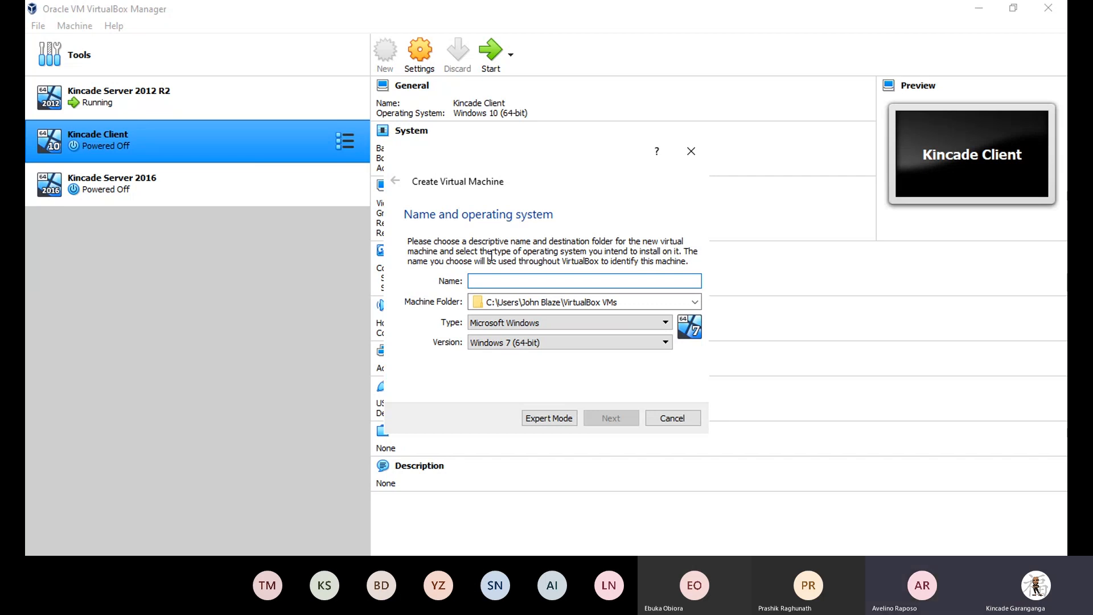
Name the new VM 'Avelino Server' with type Microsoft Windows and version Windows 2012 (64-bit).
{"action": "type", "text": "aVELIN"}
{"action": "key", "text": "BackSpace"}
{"action": "key", "text": "BackSpace"}
{"action": "key", "text": "BackSpace"}
{"action": "key", "text": "BackSpace"}
{"action": "key", "text": "BackSpace"}
{"action": "key", "text": "BackSpace"}
{"action": "type", "text": "A"}
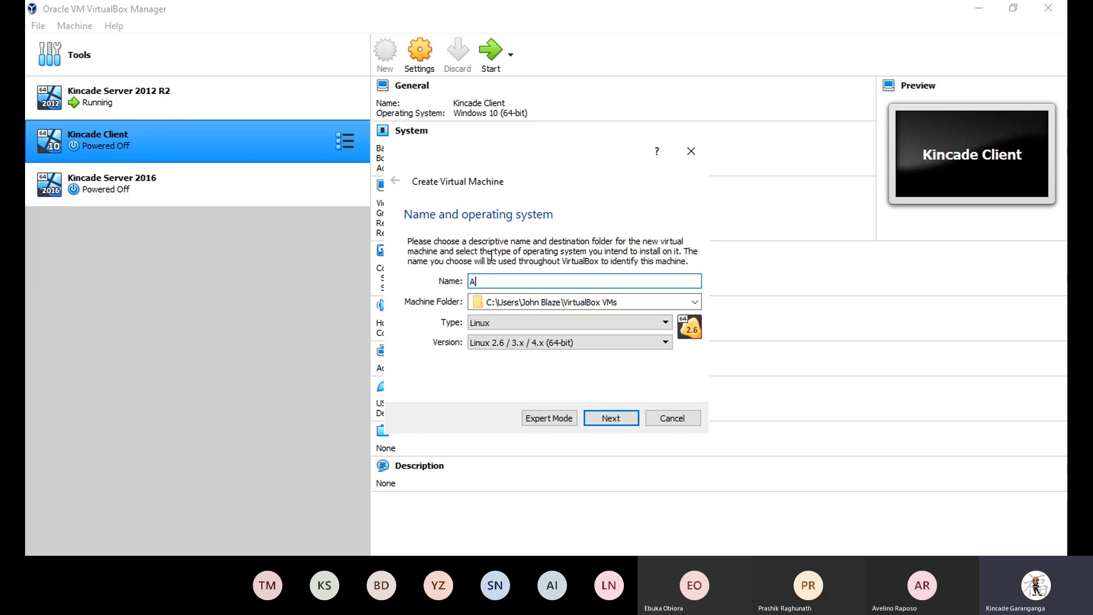
{"action": "type", "text": "velin"}
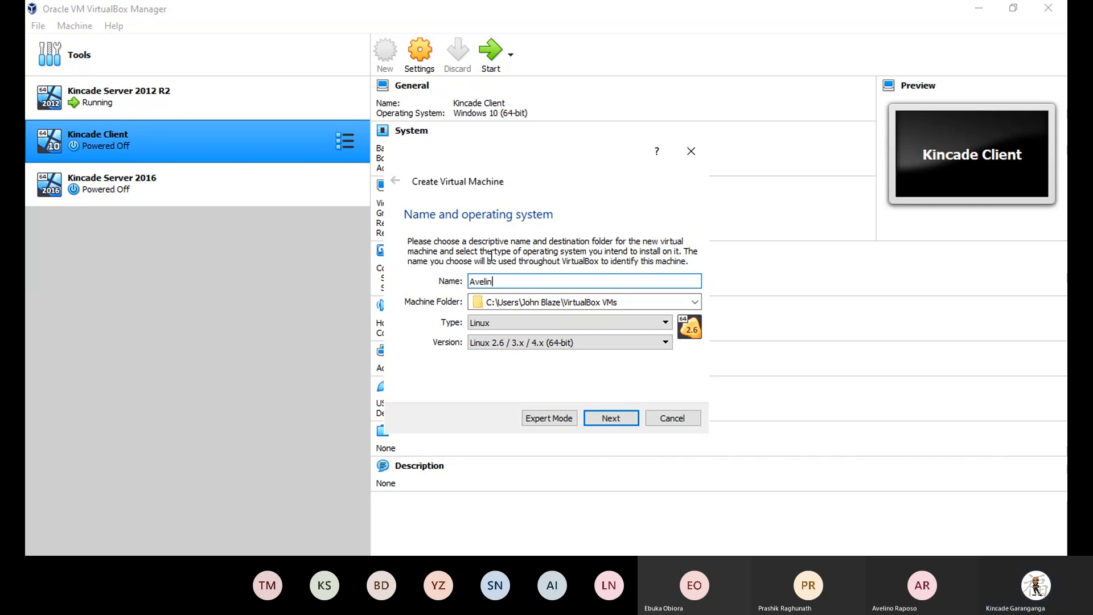
{"action": "type", "text": "o Server"}
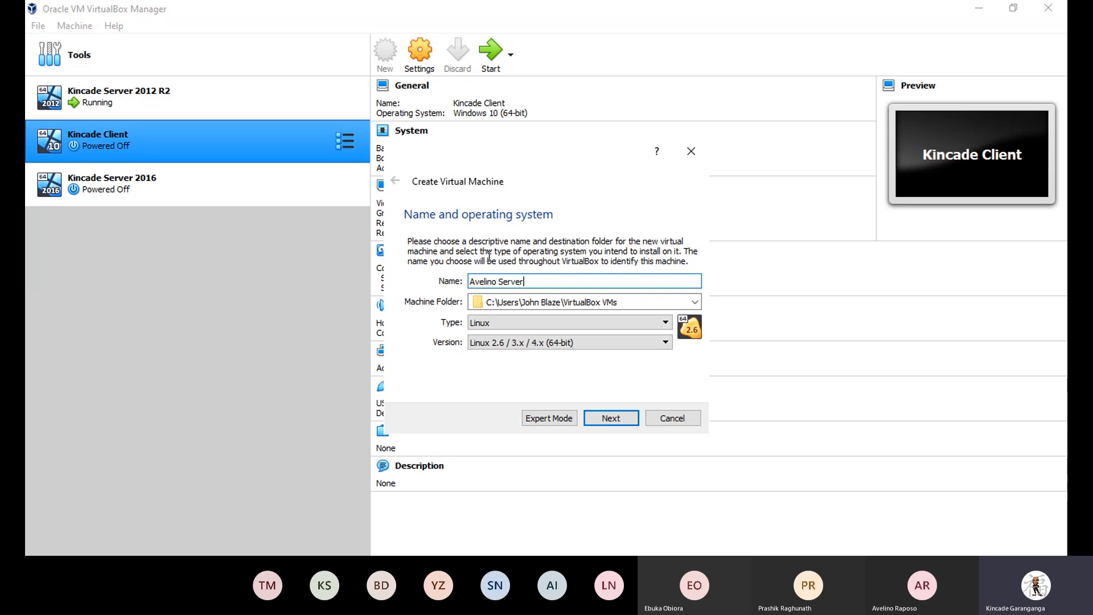
{"action": "left_click", "coordinate": [488, 327]}
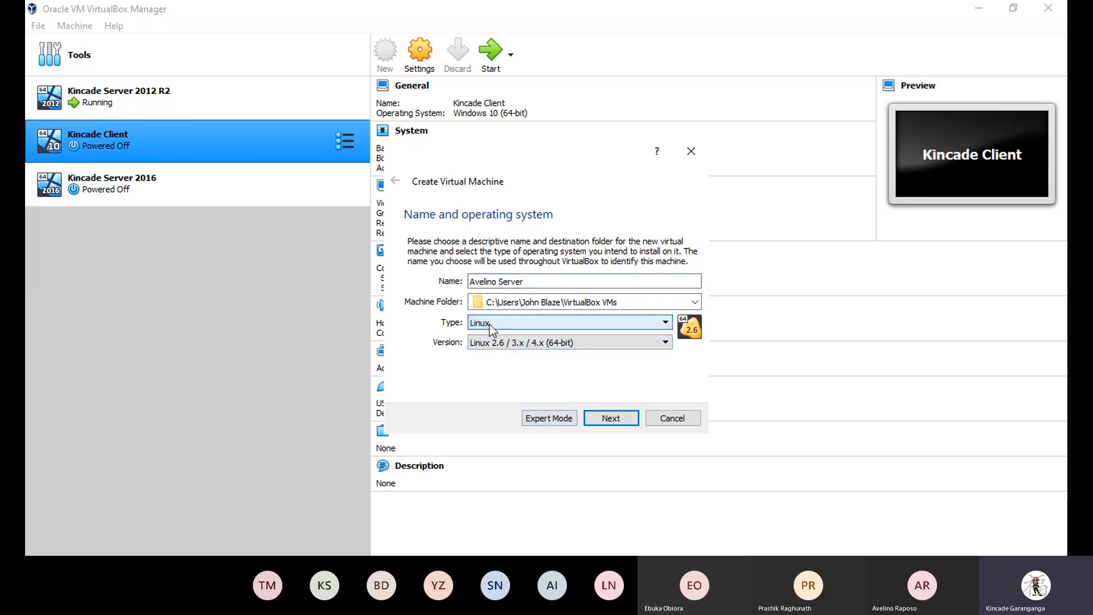
{"action": "left_click", "coordinate": [493, 338]}
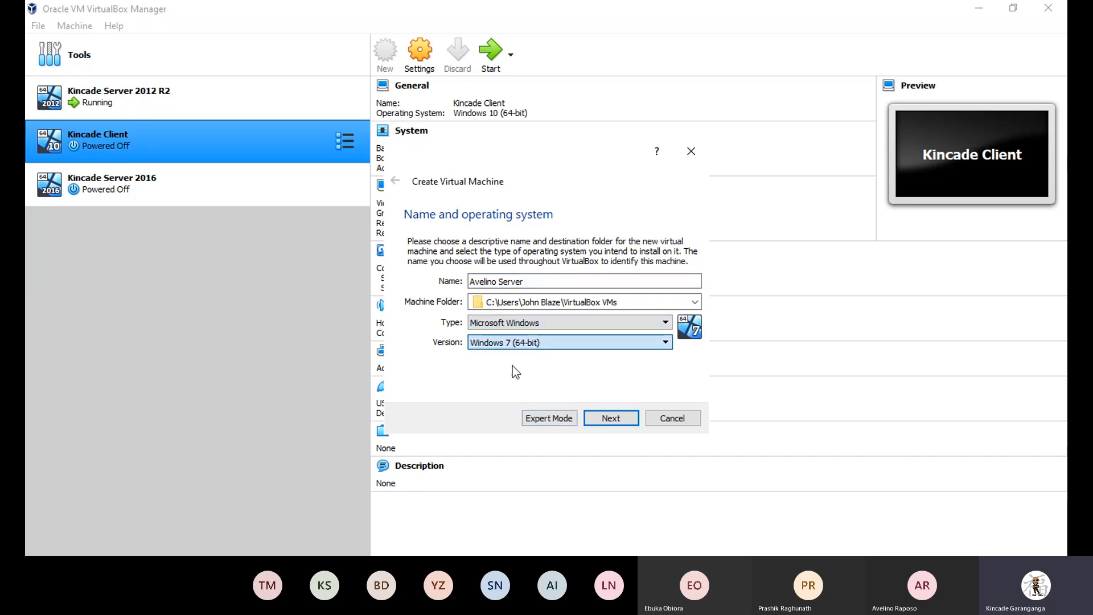
{"action": "left_click", "coordinate": [507, 403]}
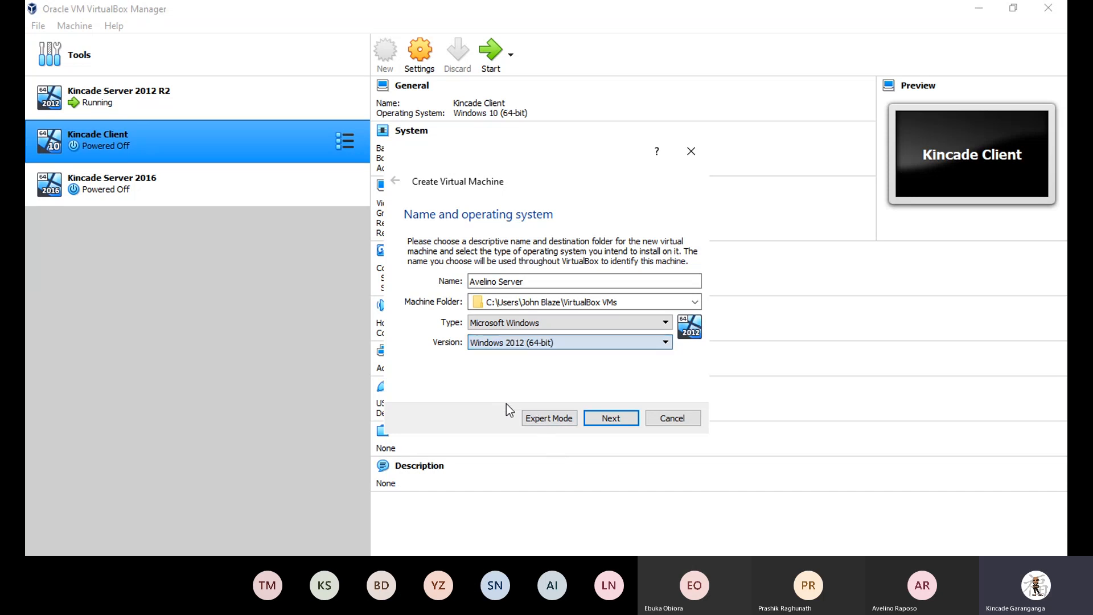
{"action": "left_click", "coordinate": [599, 418]}
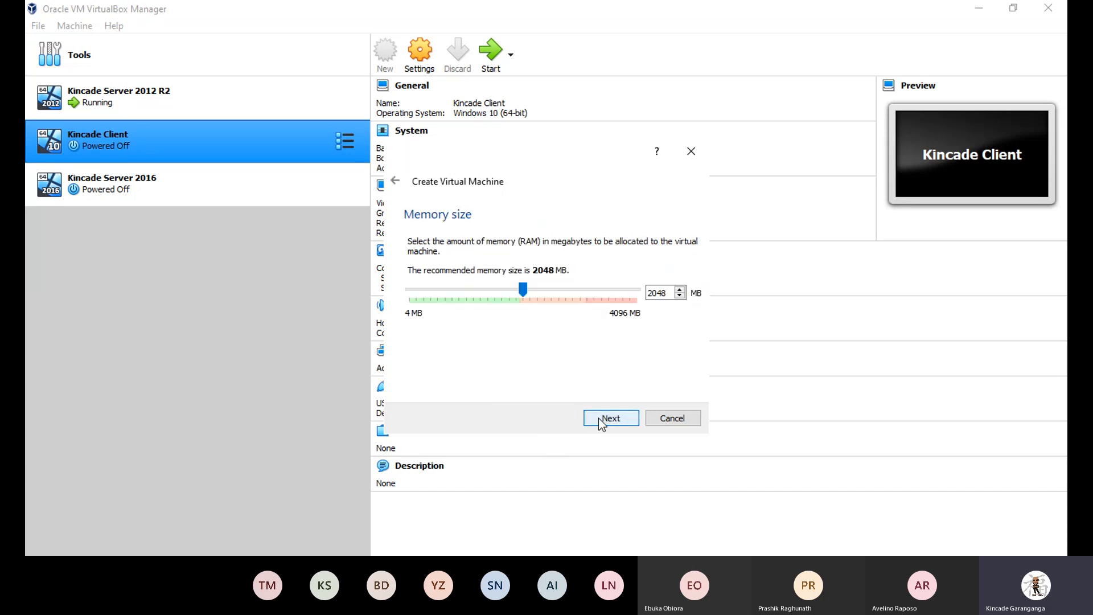
Reduce the memory to 1024 MB and create a new VHD-format virtual hard disk.
{"action": "left_click_drag", "start_coordinate": [520, 289], "coordinate": [465, 285]}
{"action": "left_click", "coordinate": [604, 420]}
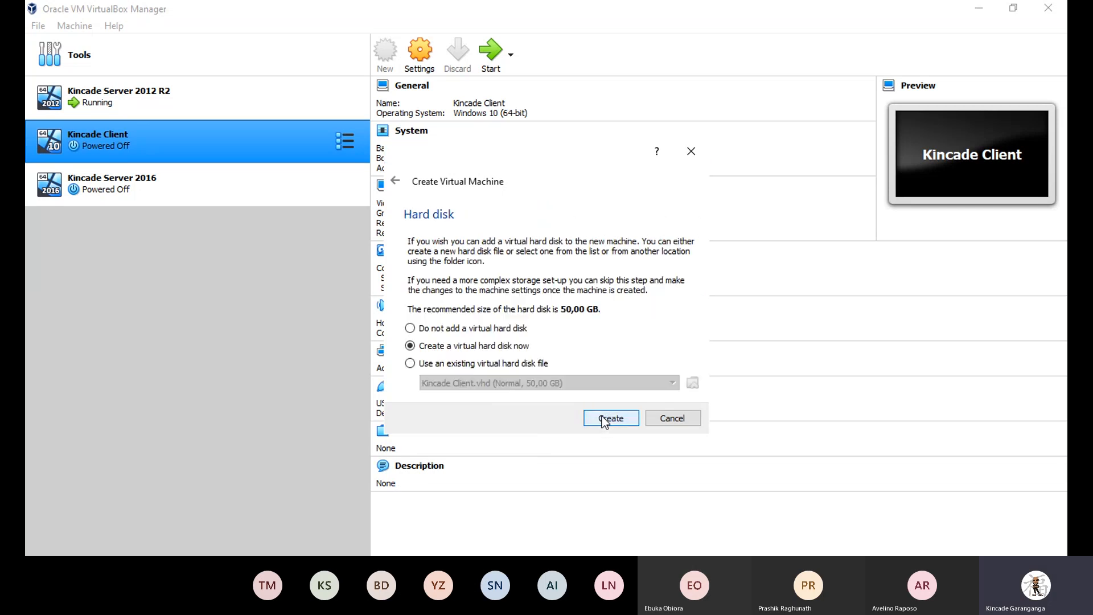
{"action": "left_click", "coordinate": [604, 419]}
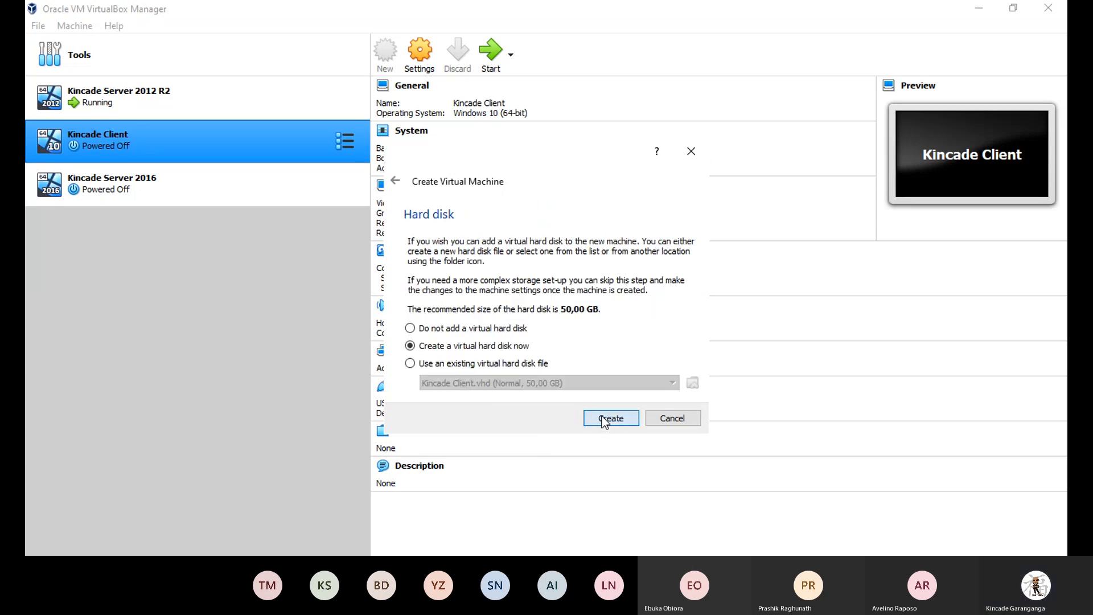
{"action": "left_click", "coordinate": [462, 276]}
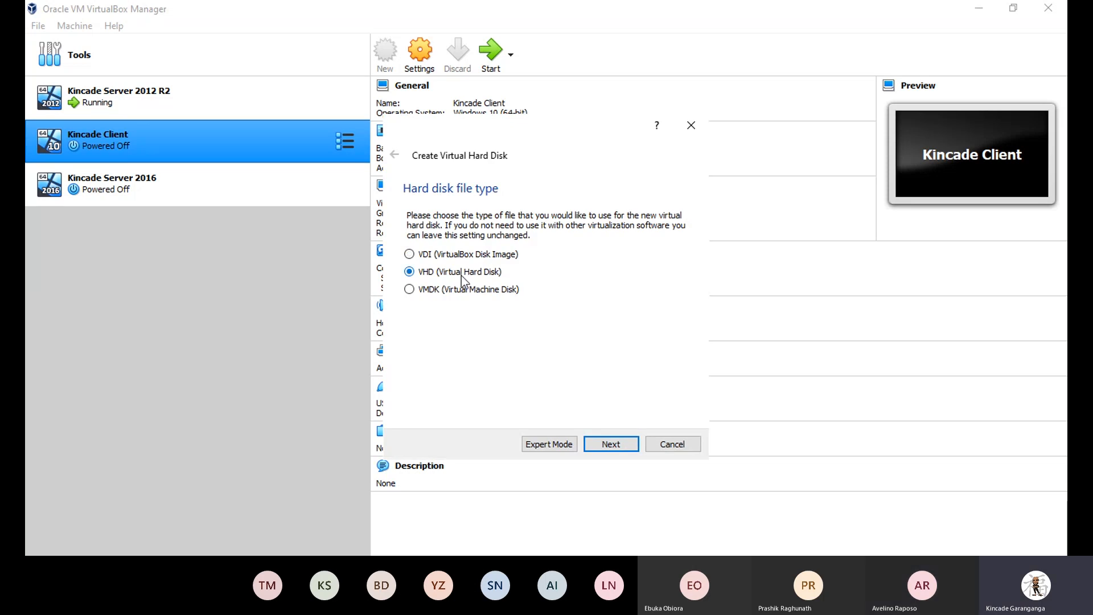
{"action": "left_click", "coordinate": [611, 445]}
{"action": "left_click", "coordinate": [610, 445]}
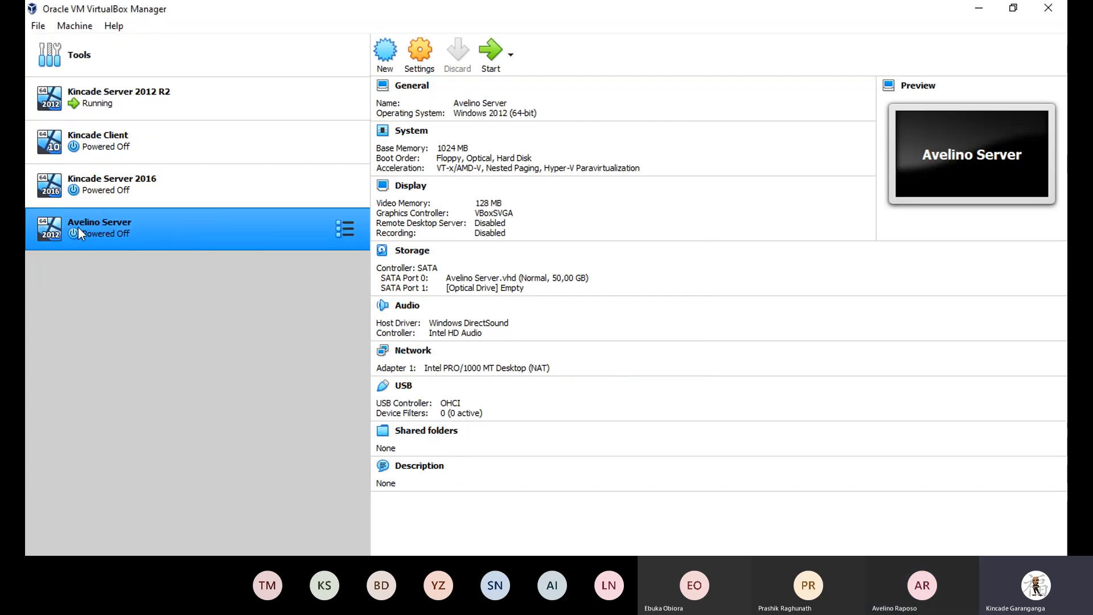
{"action": "left_click", "coordinate": [490, 53]}
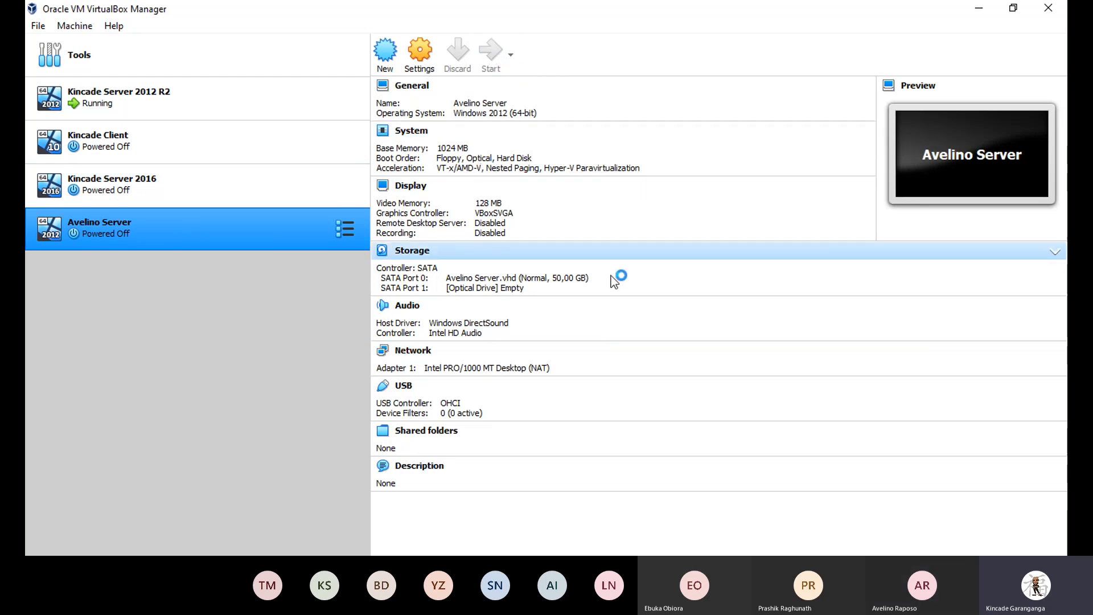
{"action": "left_click", "coordinate": [609, 307]}
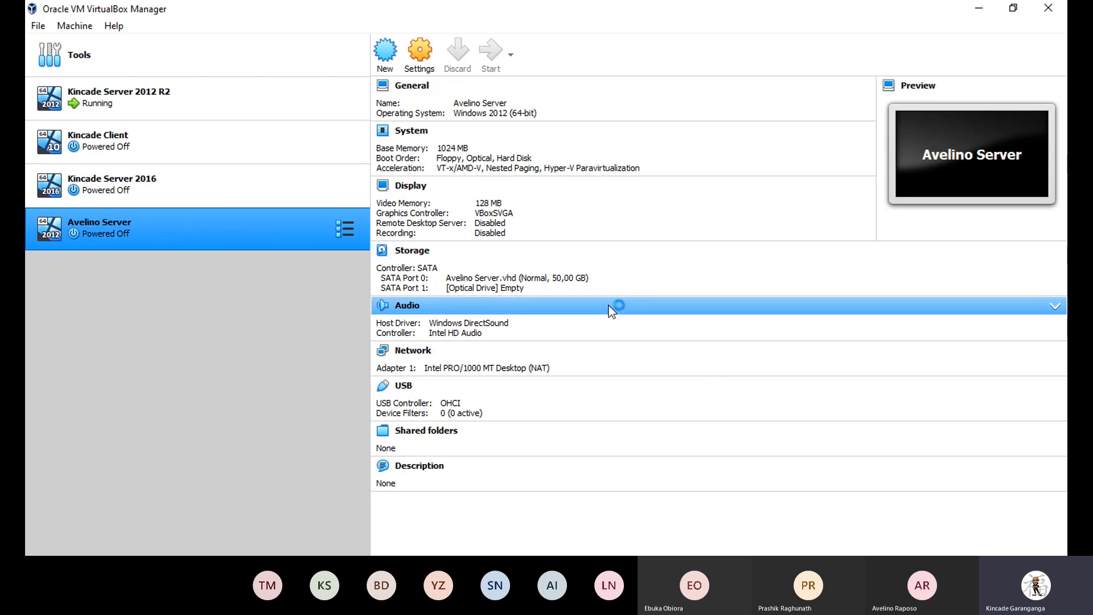
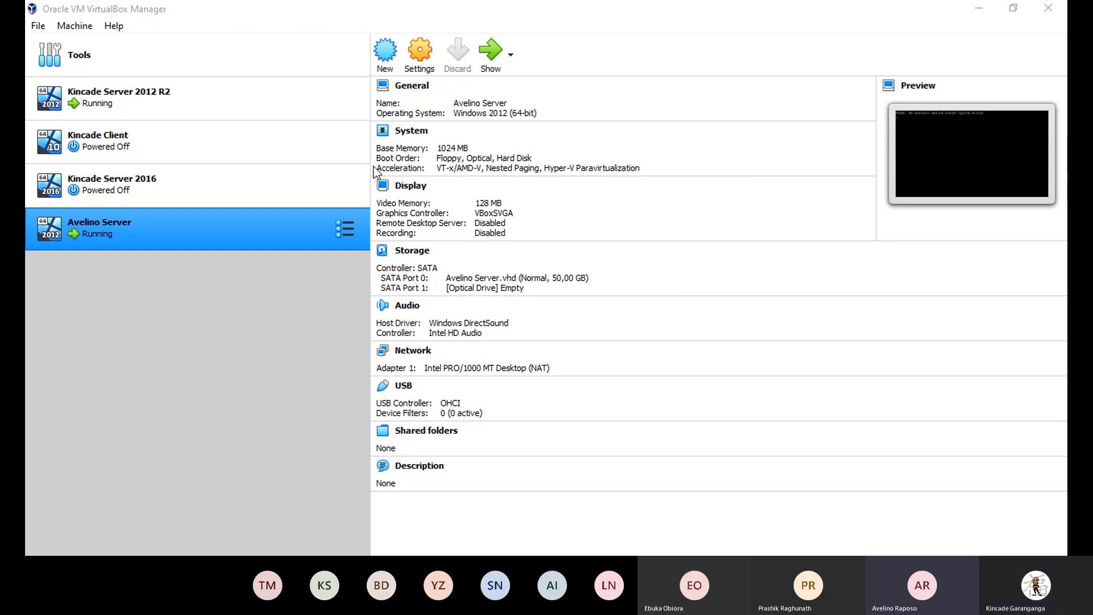
Power off Avelino Server and remove it, deleting all of its files.
{"action": "left_click", "coordinate": [832, 67]}
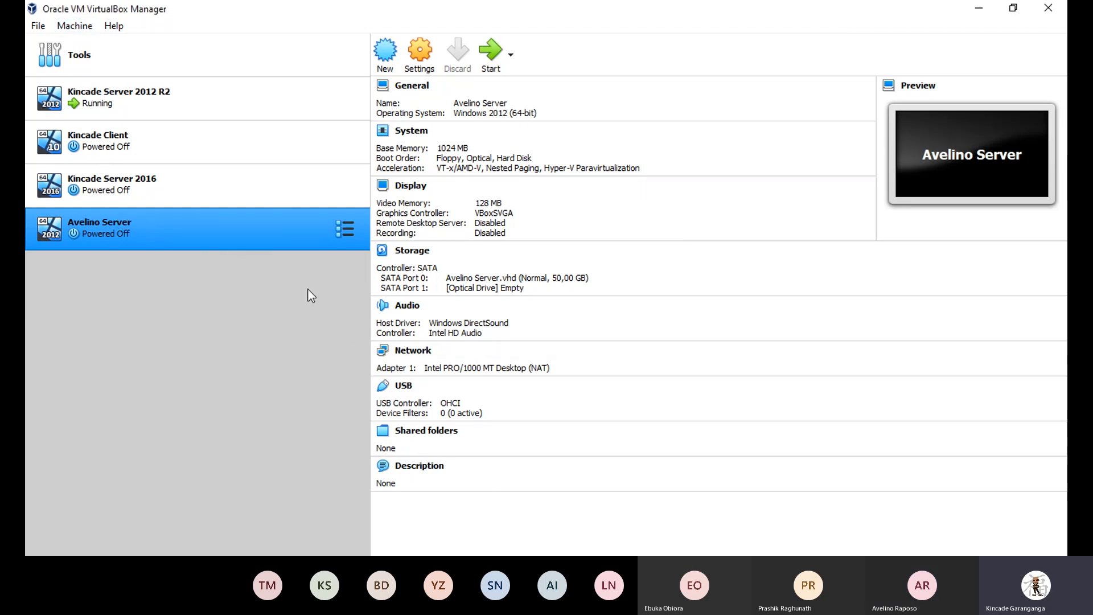
{"action": "key", "text": "ctrl+r"}
{"action": "left_click", "coordinate": [482, 352]}
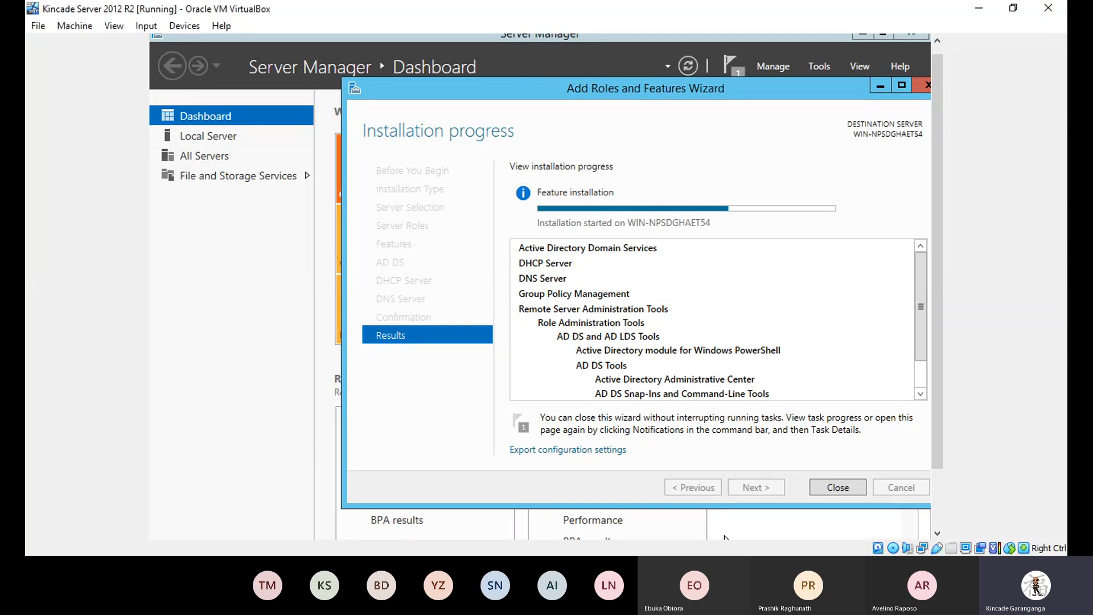
Wait for the AD DS, DHCP and DNS roles to install successfully, then close the wizard.
{"action": "left_click", "coordinate": [454, 473]}
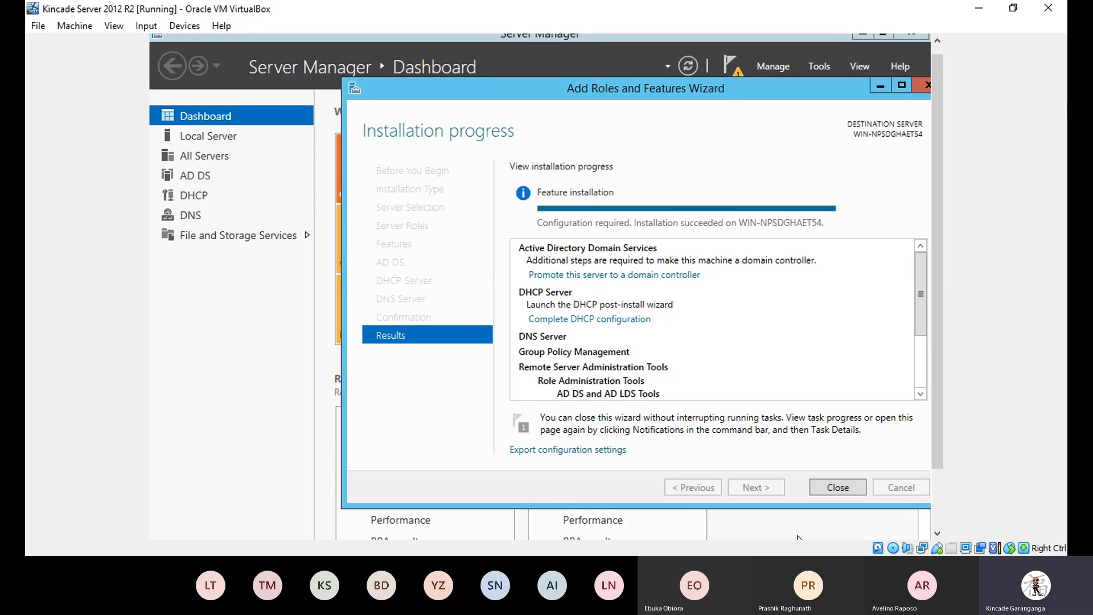
{"action": "left_click", "coordinate": [839, 486]}
Cancel the Shutdown Event Tracker and scroll up to the Server Manager title bar.
{"action": "left_click", "coordinate": [605, 414]}
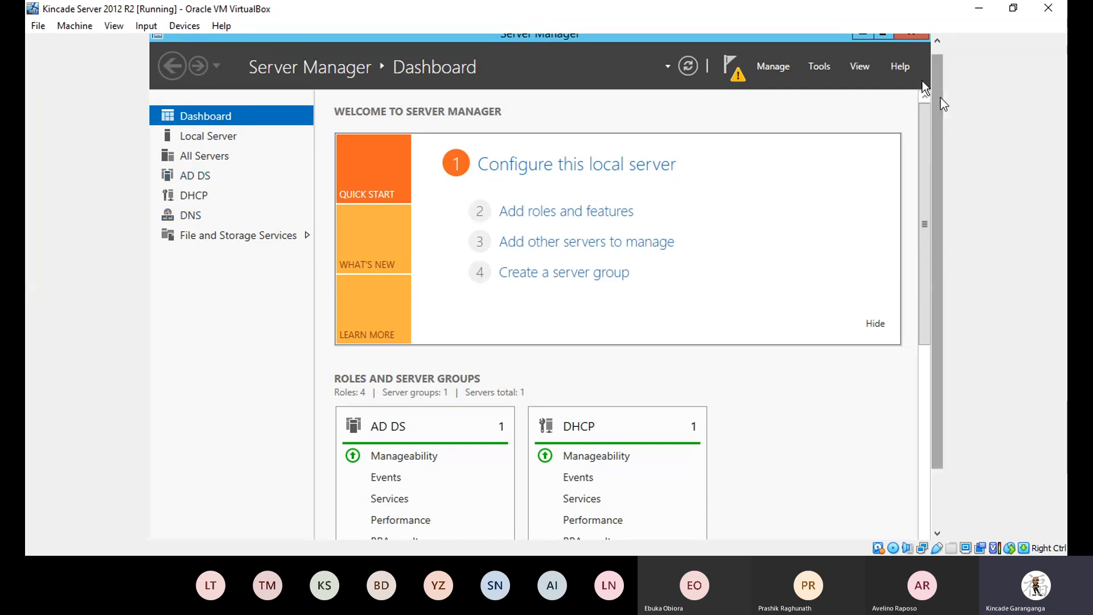
{"action": "left_click_drag", "start_coordinate": [939, 95], "coordinate": [939, 67]}
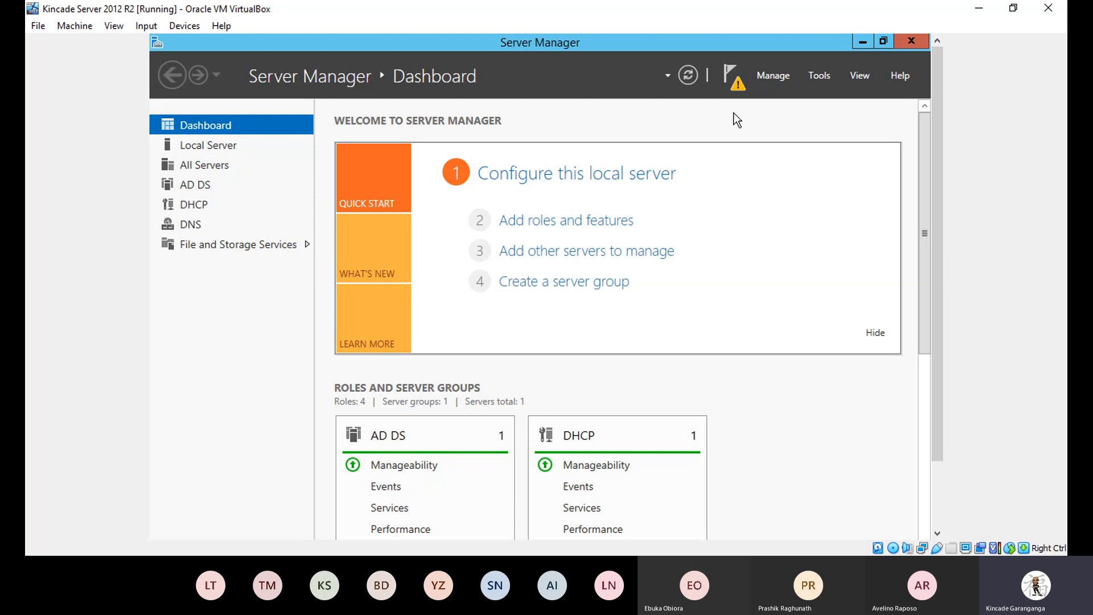
Choose 'Promote this server to a domain controller' from the notifications flag.
{"action": "left_click", "coordinate": [731, 72]}
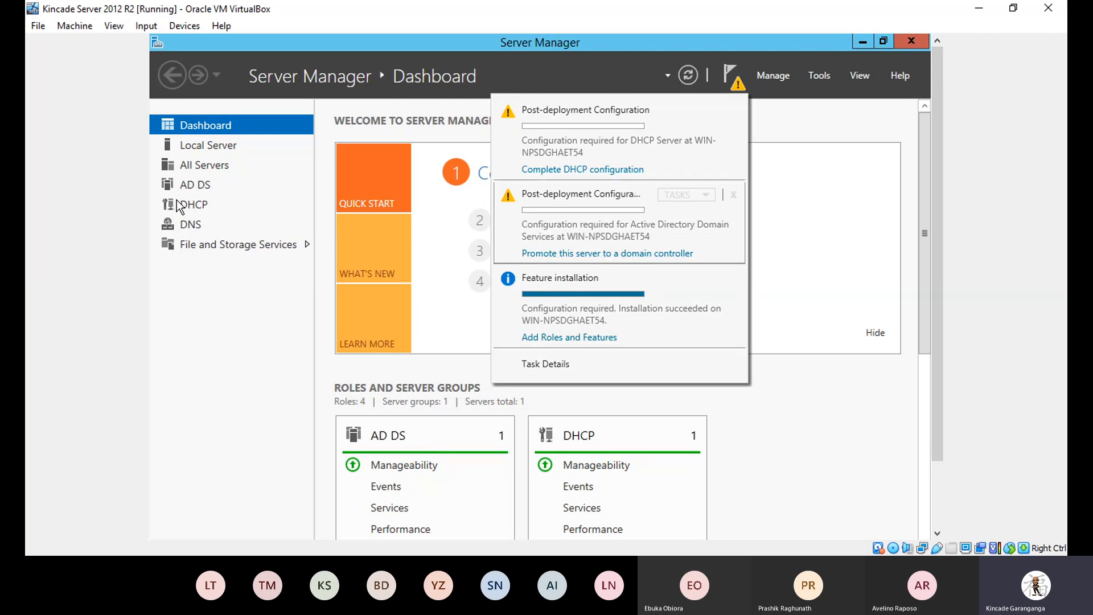
{"action": "left_click", "coordinate": [578, 255]}
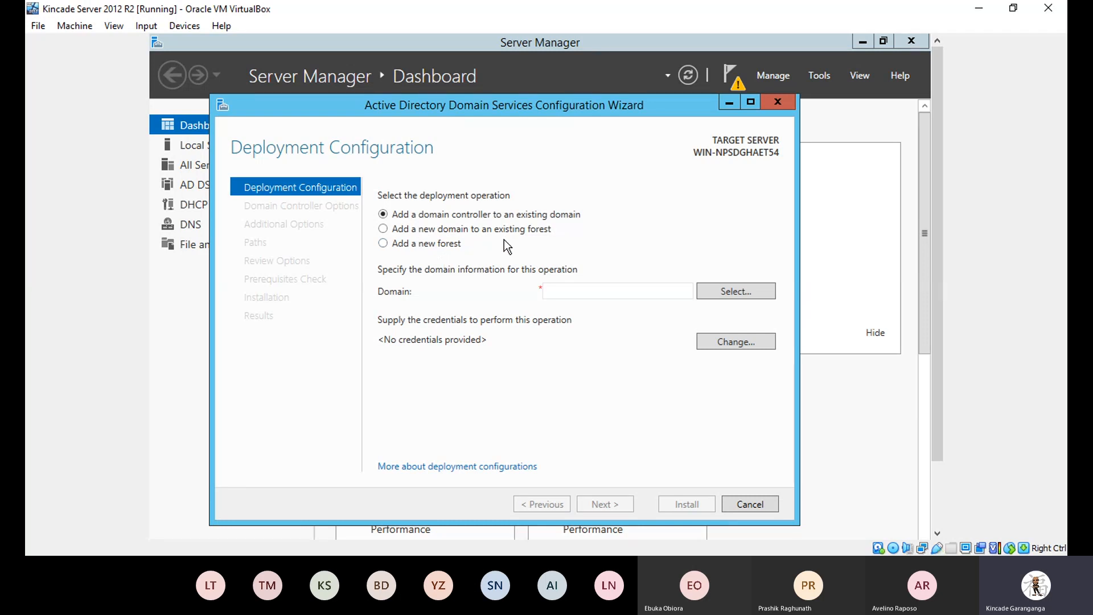
Choose 'Add a new forest' with root domain name Kincade.com and continue.
{"action": "left_click", "coordinate": [380, 244]}
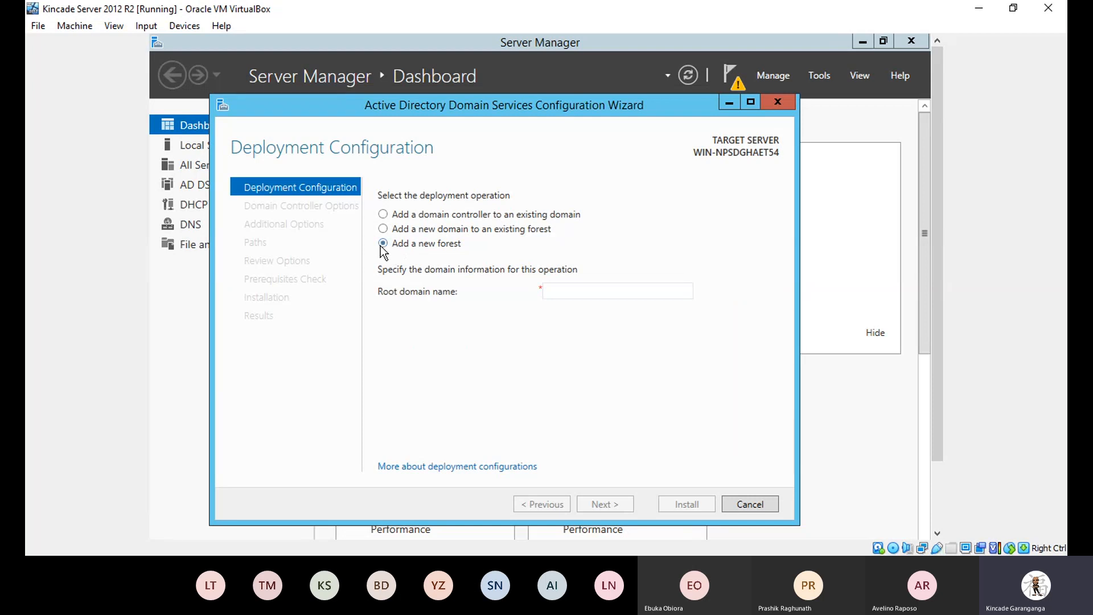
{"action": "left_click", "coordinate": [569, 287]}
{"action": "type", "text": "Kin"}
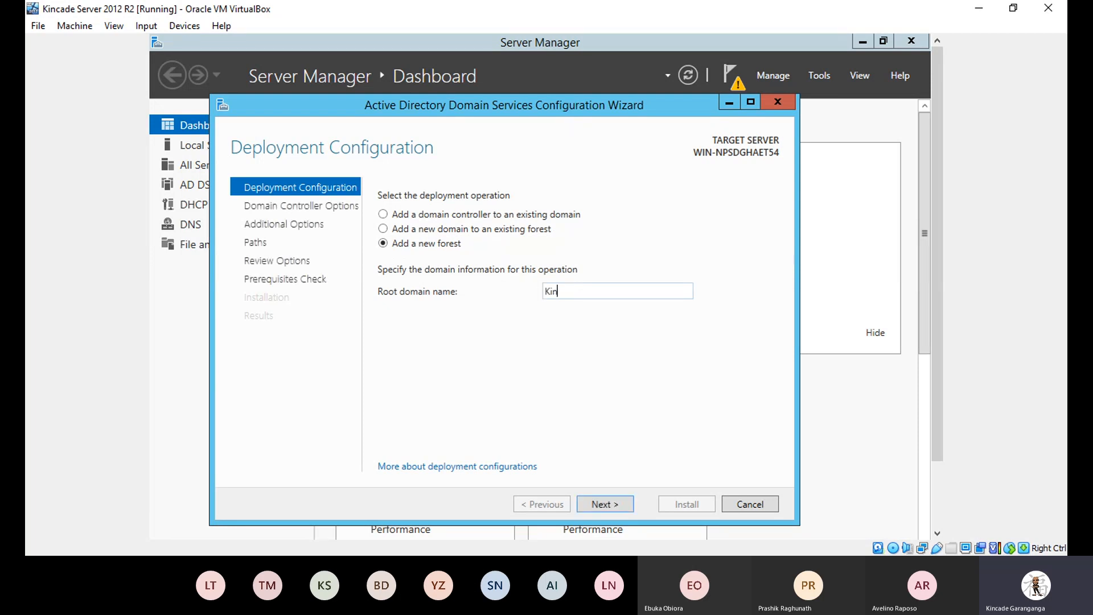
{"action": "type", "text": "cade.com"}
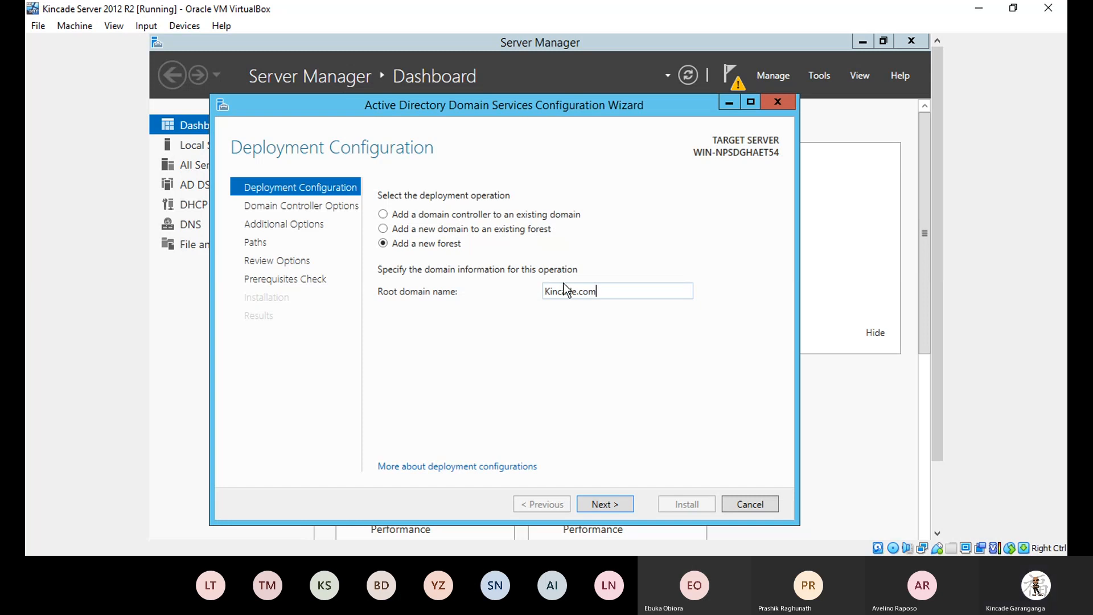
{"action": "left_click", "coordinate": [599, 503]}
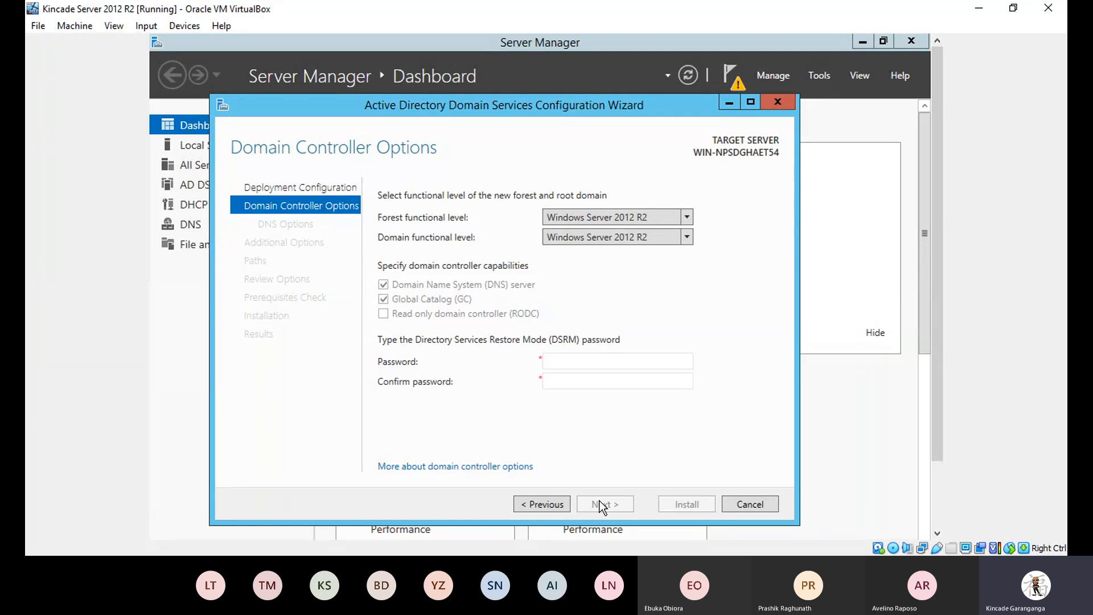
Enter the Directory Services Restore Mode password in both Password and Confirm password.
{"action": "left_click", "coordinate": [563, 364]}
{"action": "type", "text": "Password1"}
{"action": "key", "text": "Tab"}
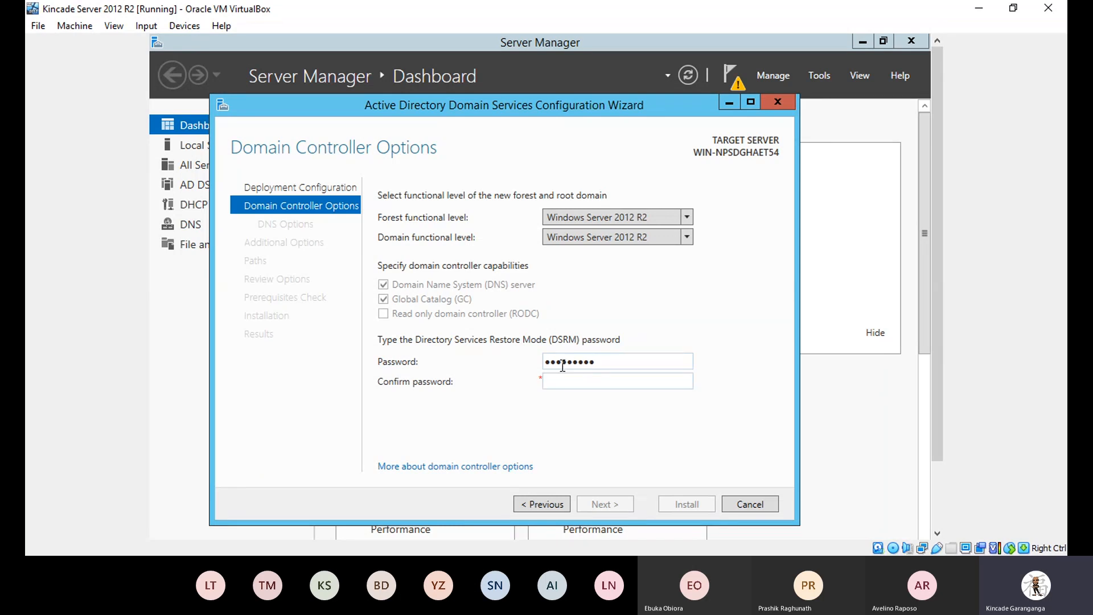
{"action": "type", "text": "Password1"}
Accept the domain controller options and leave DNS delegation unchecked on DNS Options.
{"action": "left_click", "coordinate": [616, 501]}
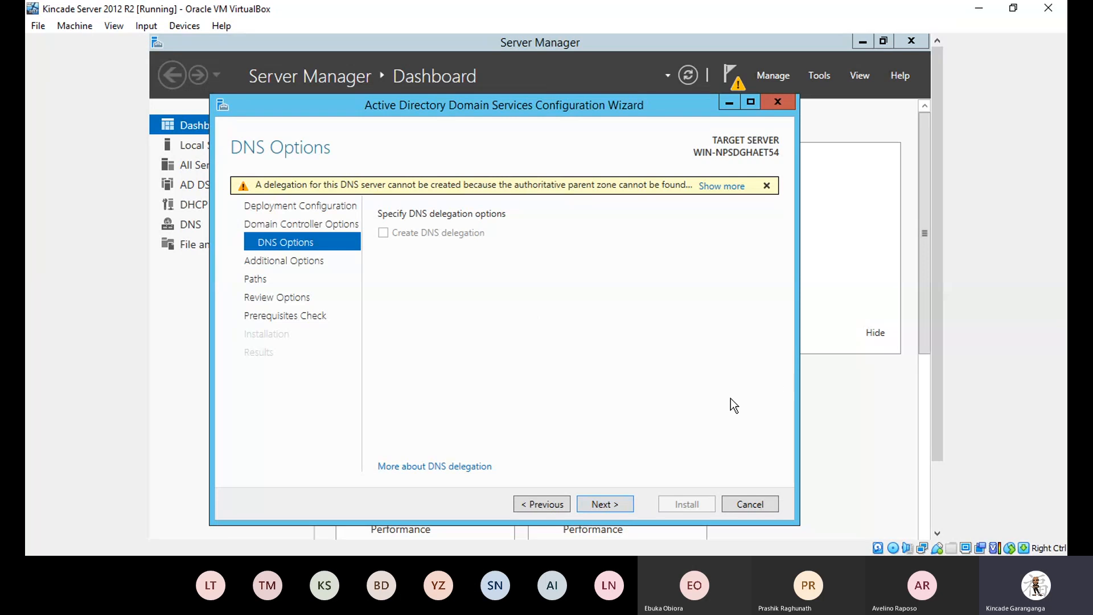
{"action": "left_click", "coordinate": [617, 505]}
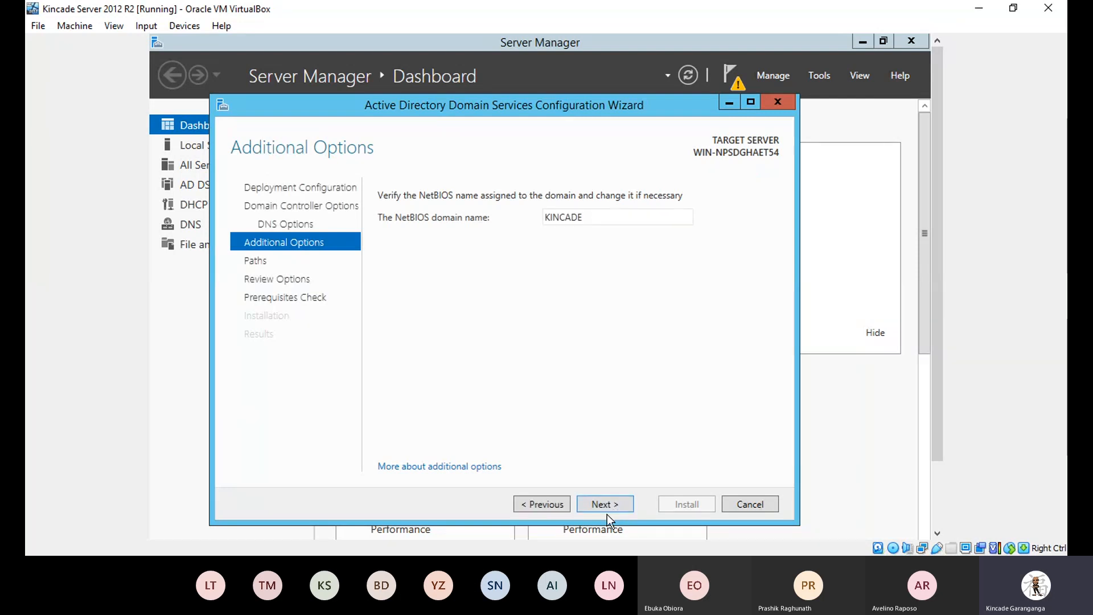
Keep NetBIOS name KINCADE and the default NTDS and SYSVOL paths.
{"action": "left_click", "coordinate": [606, 503]}
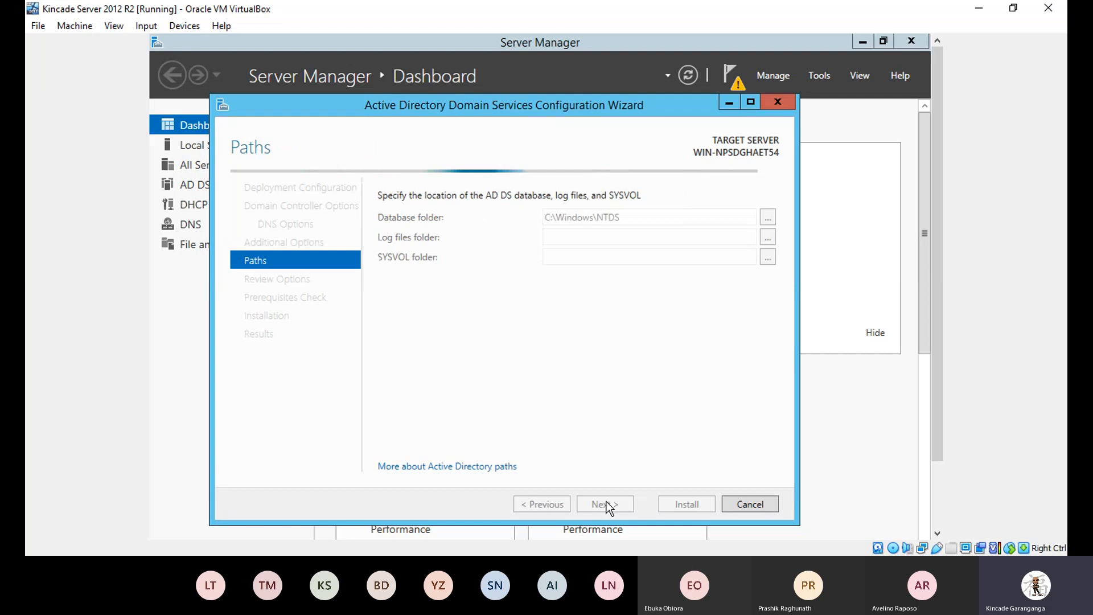
{"action": "left_click", "coordinate": [606, 504]}
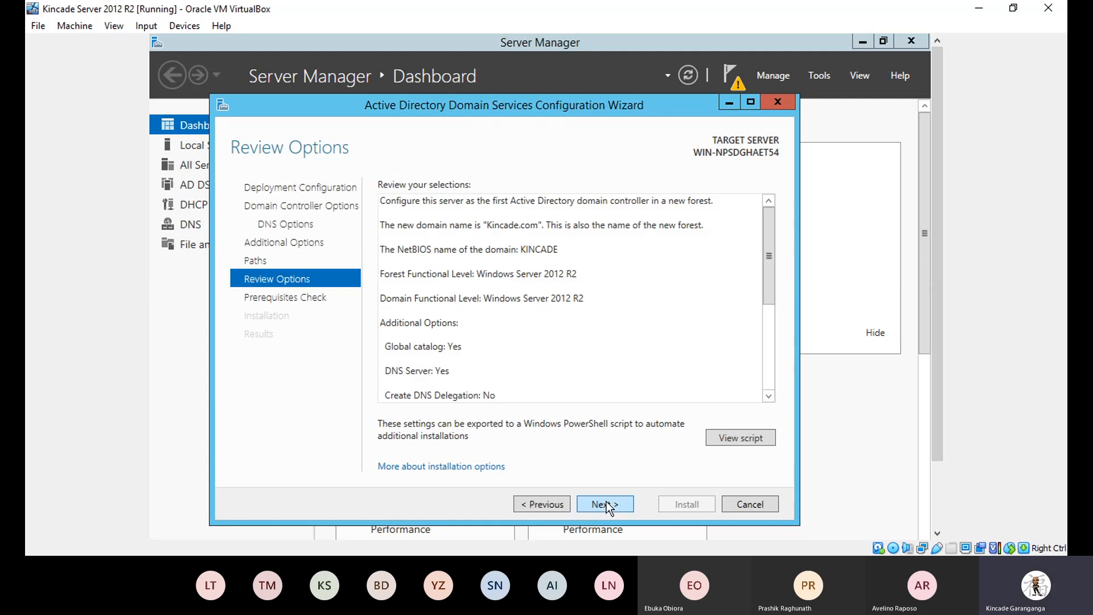
Pass the prerequisites check and install the Kincade.com domain controller.
{"action": "left_click", "coordinate": [606, 504]}
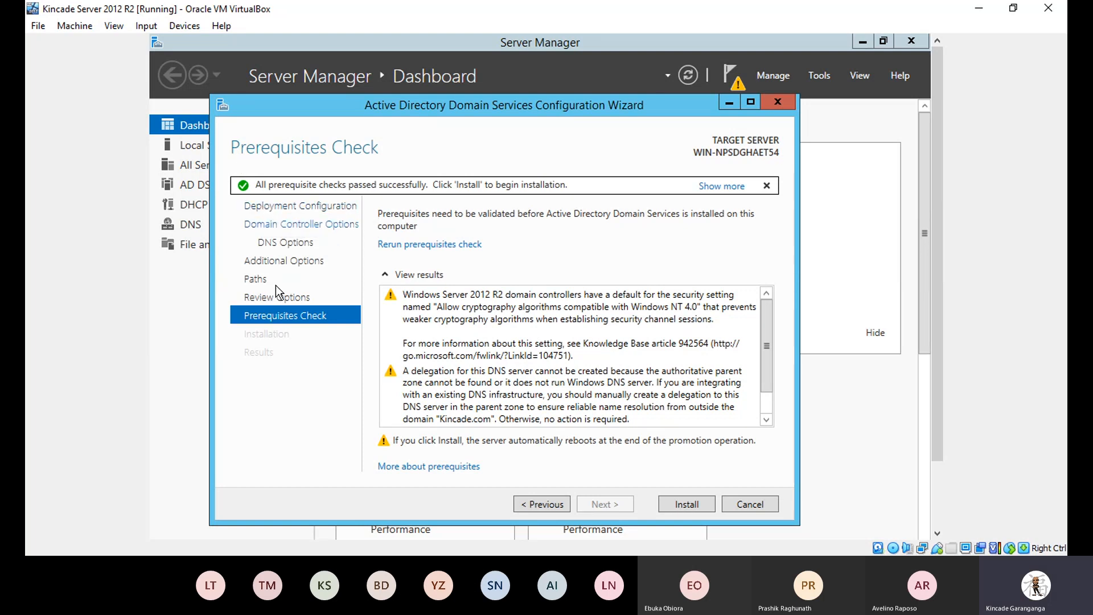
{"action": "left_click", "coordinate": [680, 505]}
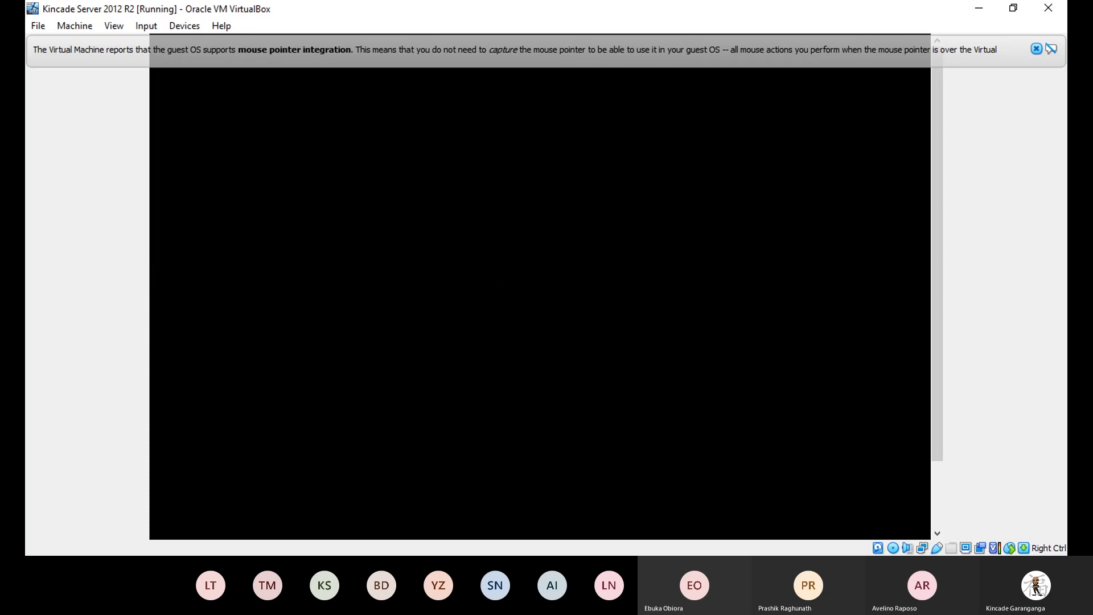
Close the mouse pointer integration notice while the VM reboots.
{"action": "left_click", "coordinate": [1034, 50]}
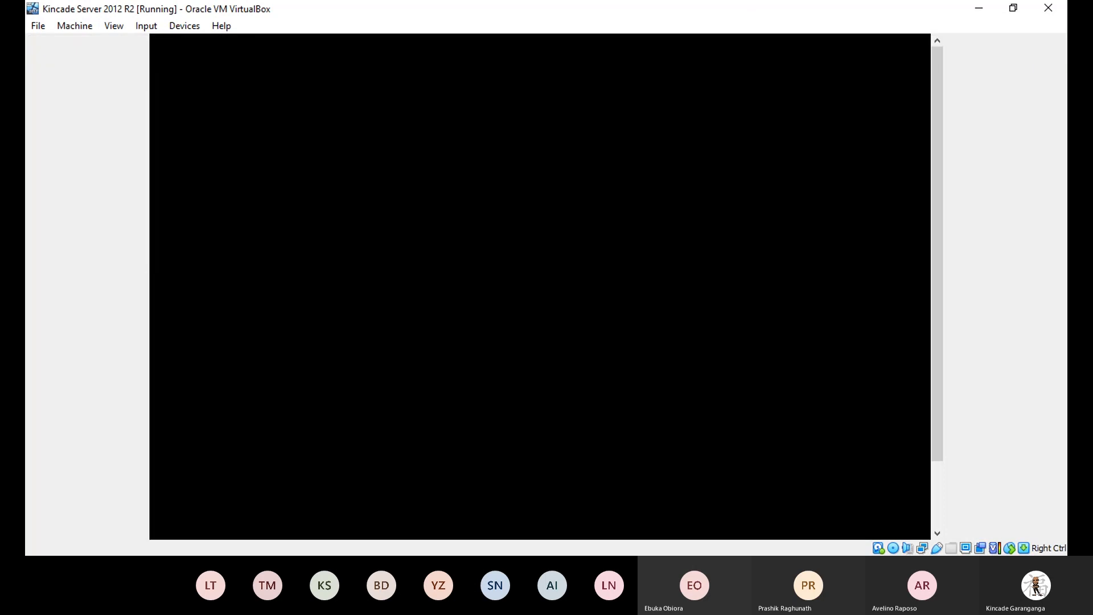
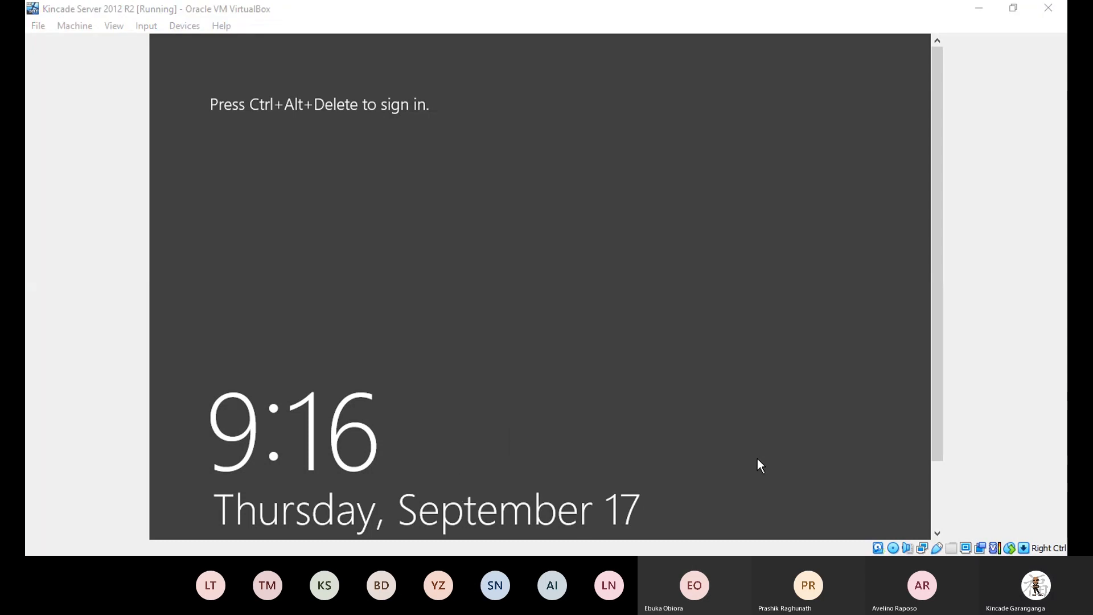
Send Ctrl-Alt-Del to the VM and sign in with the domain Administrator password.
{"action": "left_click", "coordinate": [151, 49]}
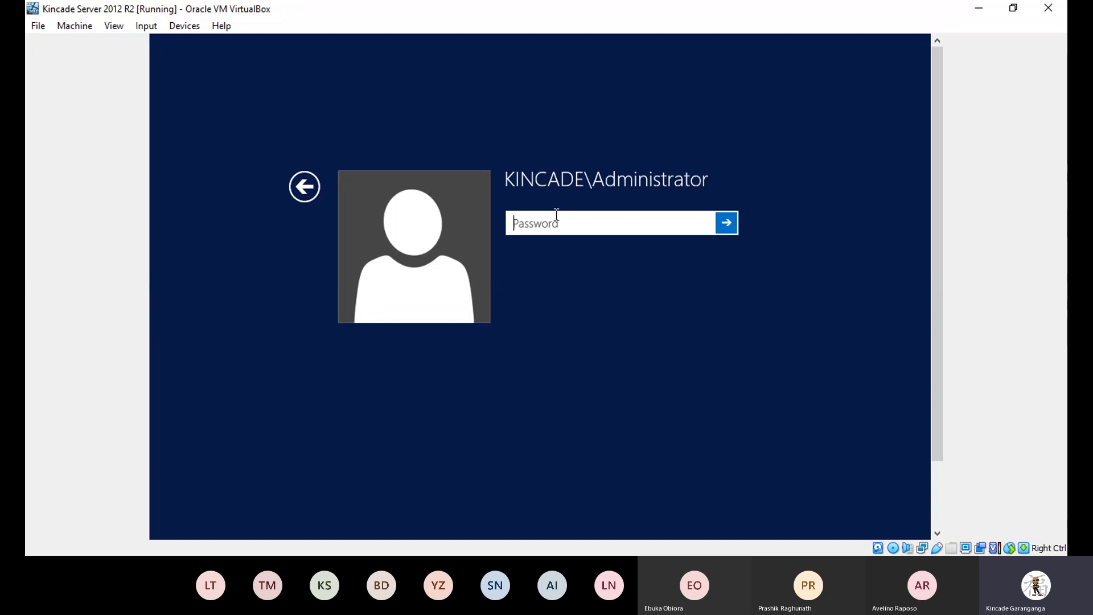
{"action": "type", "text": "*********"}
{"action": "key", "text": "Return"}
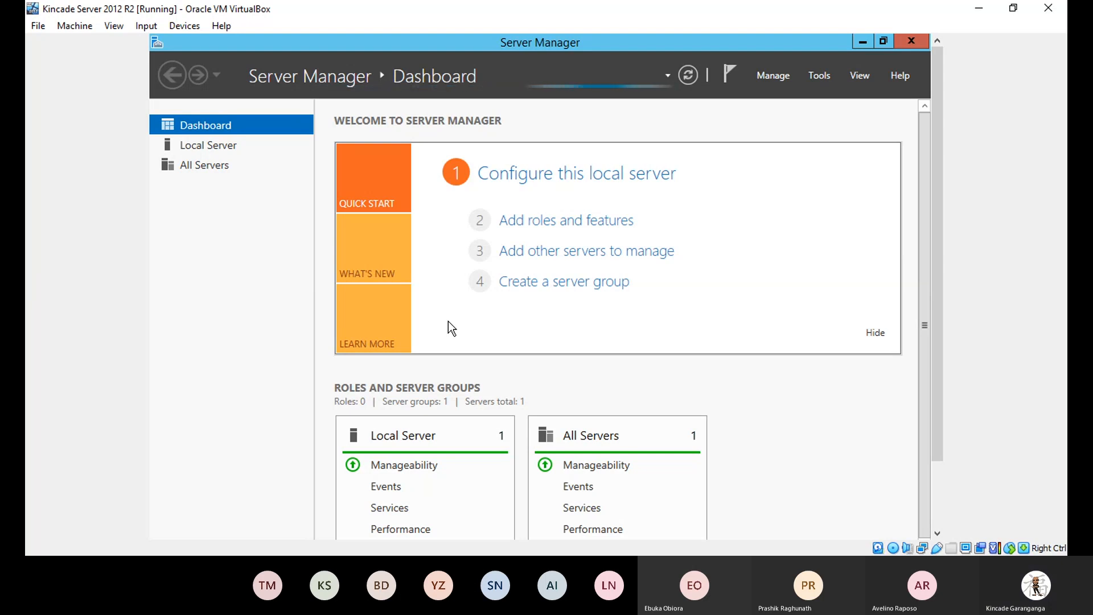
Run ipconfig /all in an administrator command prompt to check IPv4 192.168.20.2, gateway 192.168.20.1 and suffix Kincade.com.
{"action": "key", "text": "super+r"}
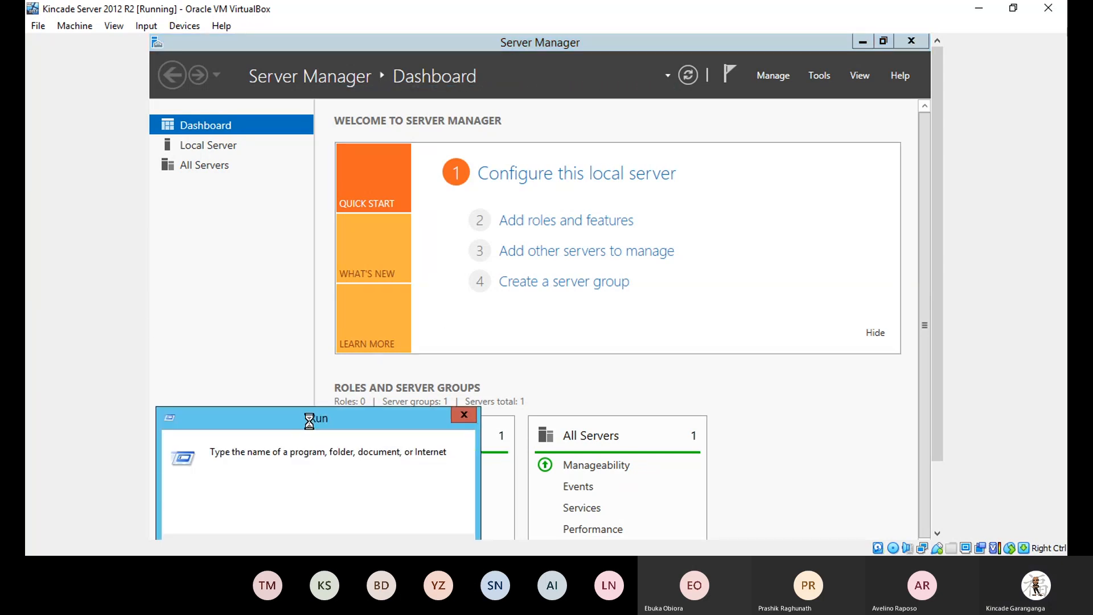
{"action": "key", "text": "Return"}
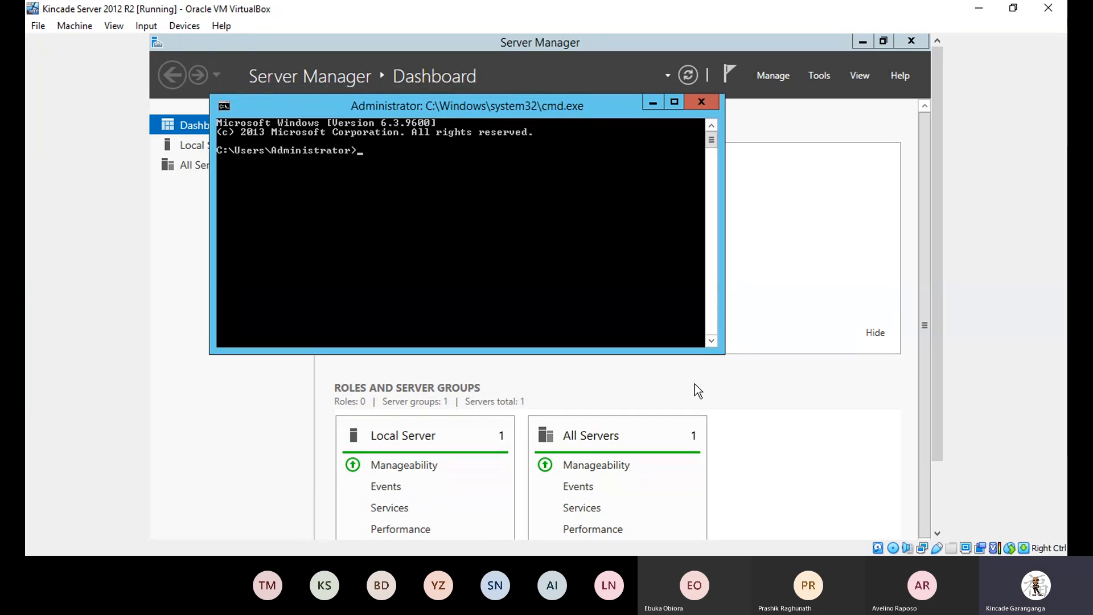
{"action": "type", "text": "ipco"}
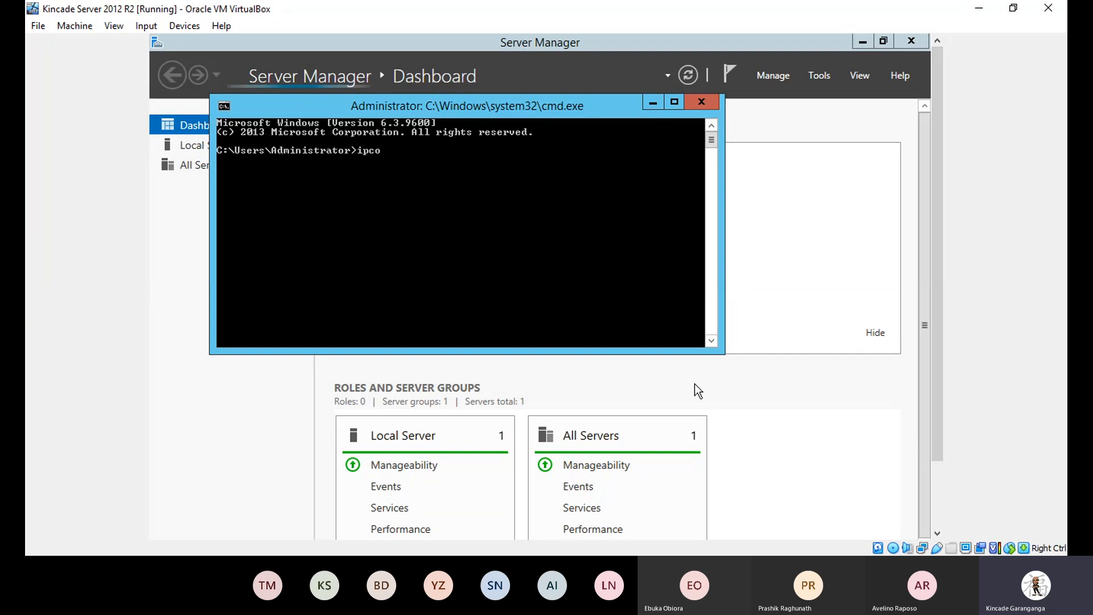
{"action": "type", "text": "nfig"}
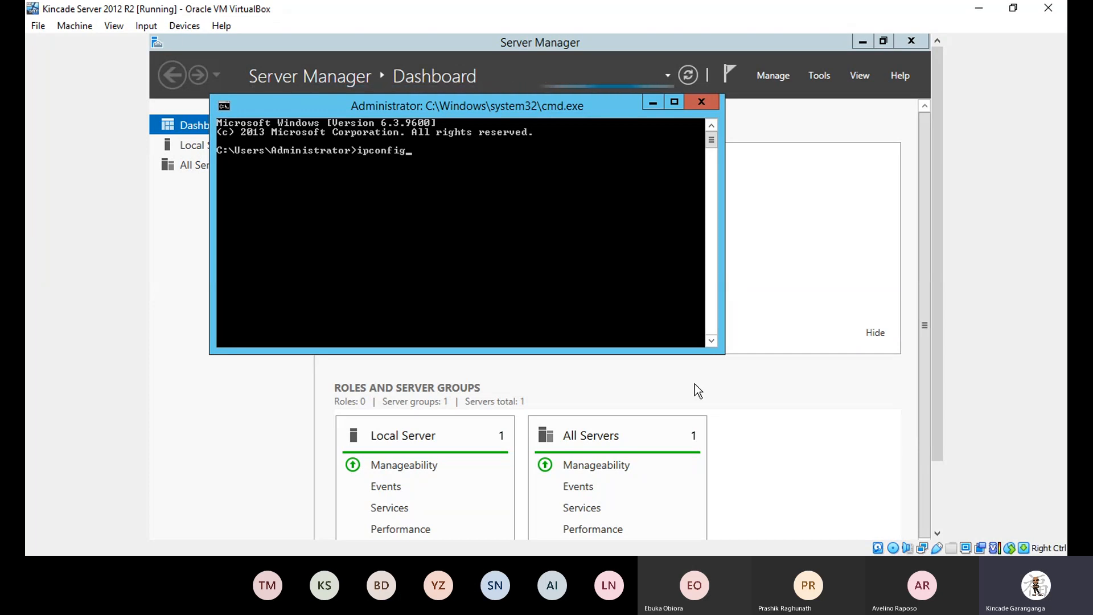
{"action": "type", "text": "/all"}
{"action": "key", "text": "Return"}
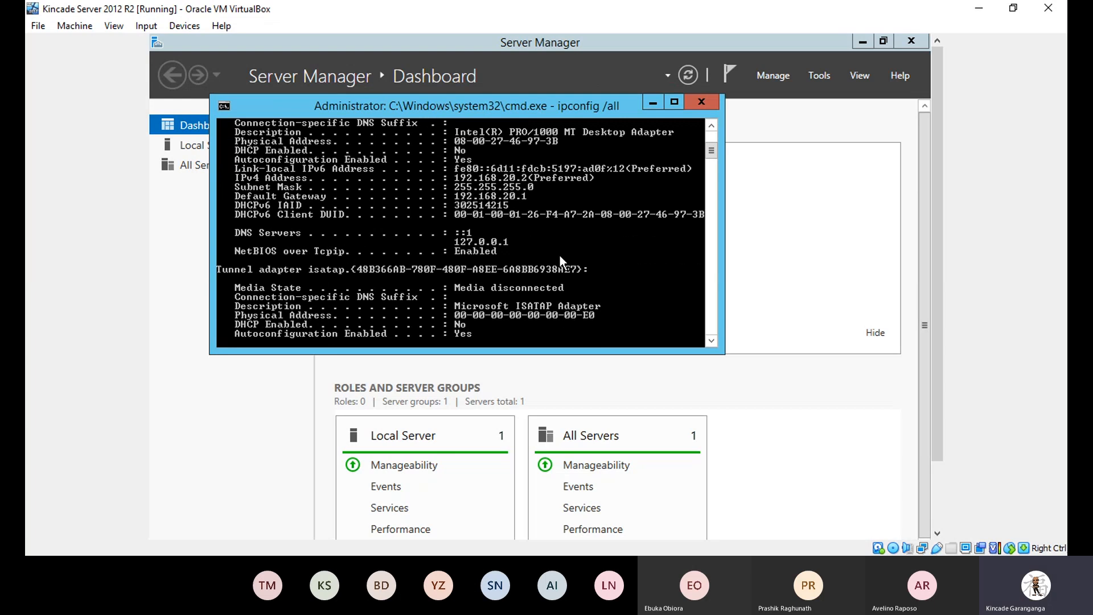
{"action": "scroll", "coordinate": [676, 207], "scroll_direction": "up", "scroll_amount": 5}
{"action": "scroll", "coordinate": [676, 208], "scroll_direction": "up", "scroll_amount": 3}
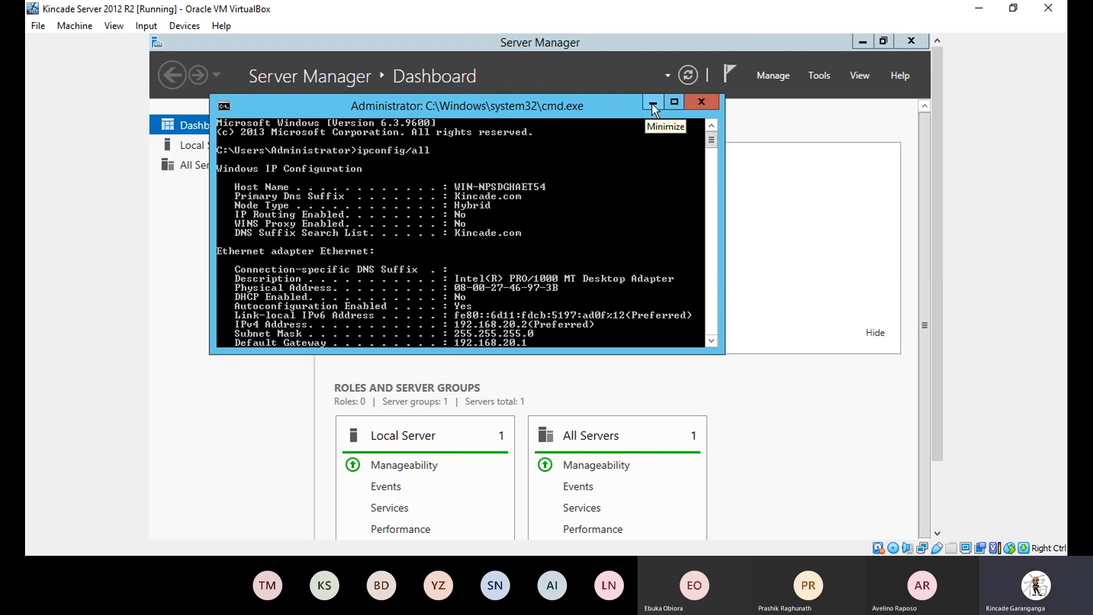
Close the command prompt and review the pending post-deployment warning in Server Manager notifications.
{"action": "left_click", "coordinate": [706, 99]}
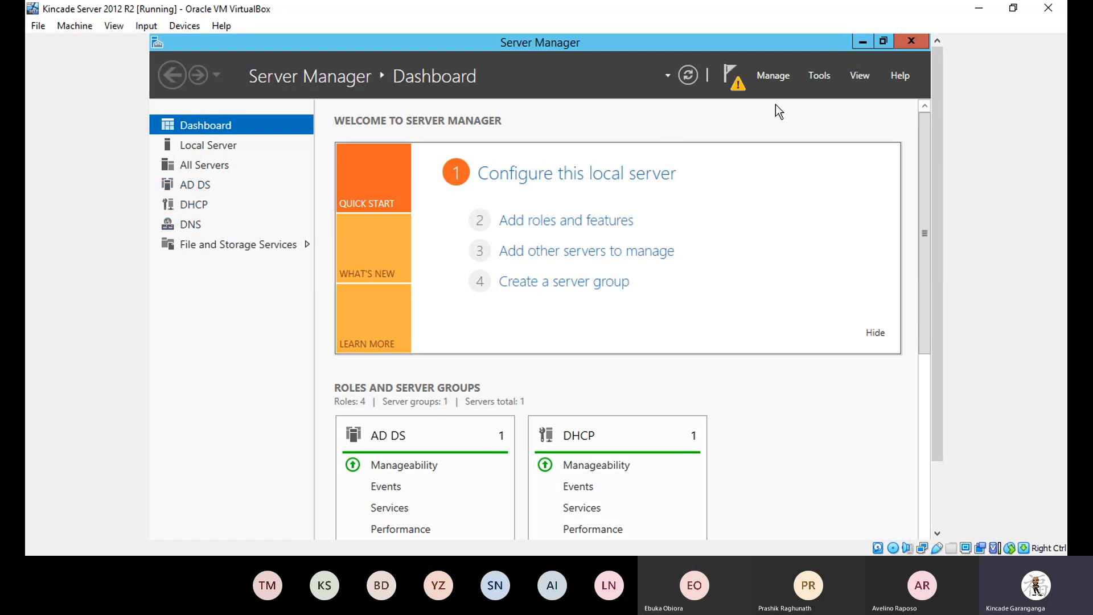
{"action": "left_click", "coordinate": [729, 77]}
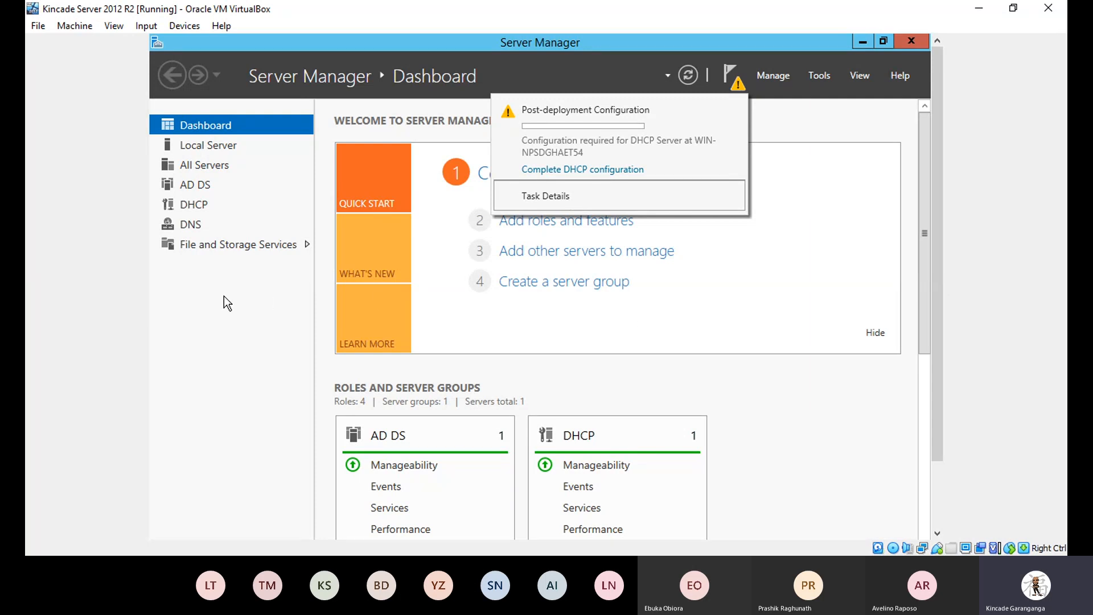
{"action": "left_click", "coordinate": [197, 297]}
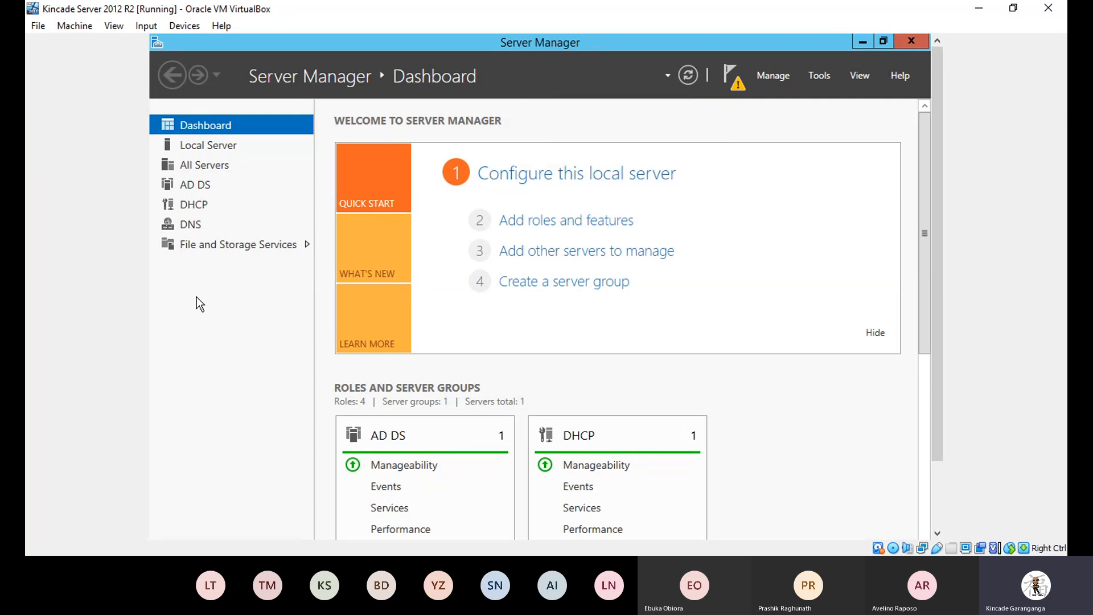
Open the AD DS page to review server 192.168.20.2 and its 8 events.
{"action": "left_click", "coordinate": [191, 187]}
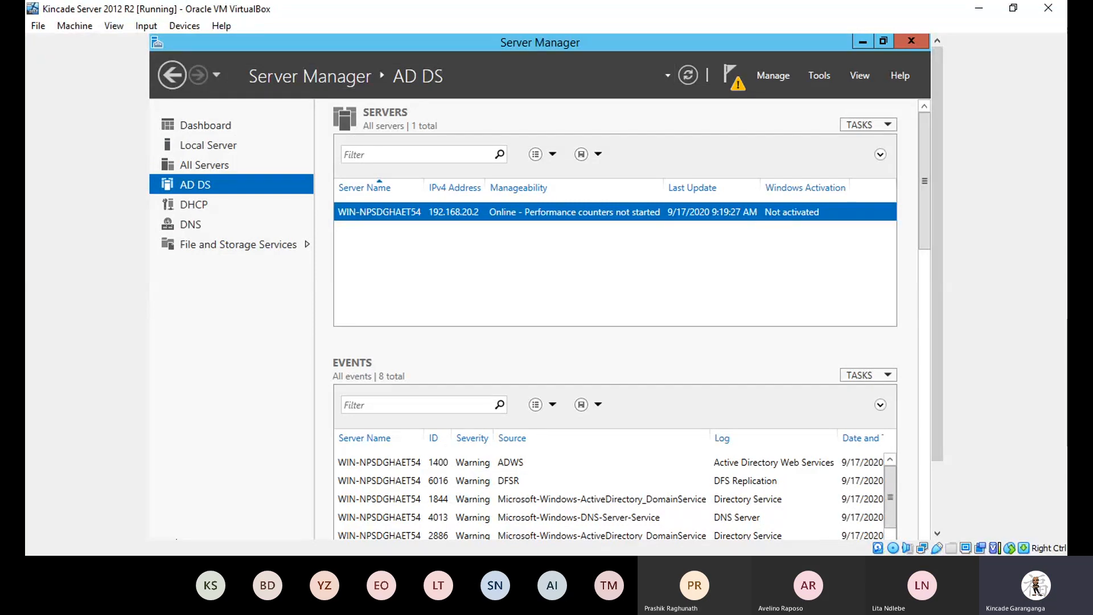
Launch cmd from the Run dialog as an administrator command prompt.
{"action": "key", "text": "super+r"}
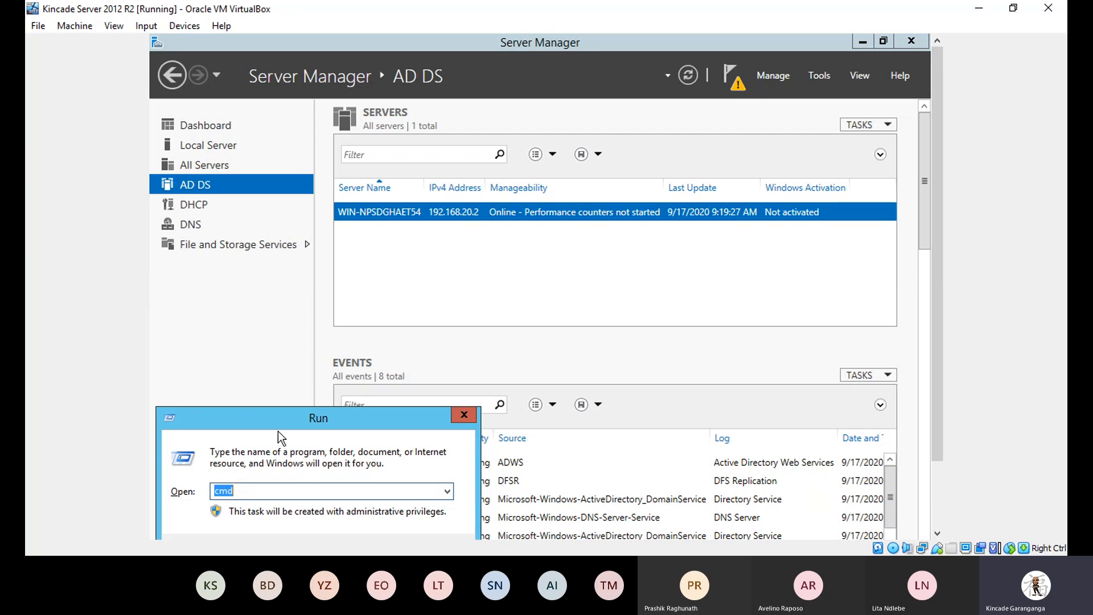
{"action": "left_click_drag", "start_coordinate": [278, 419], "coordinate": [287, 353]}
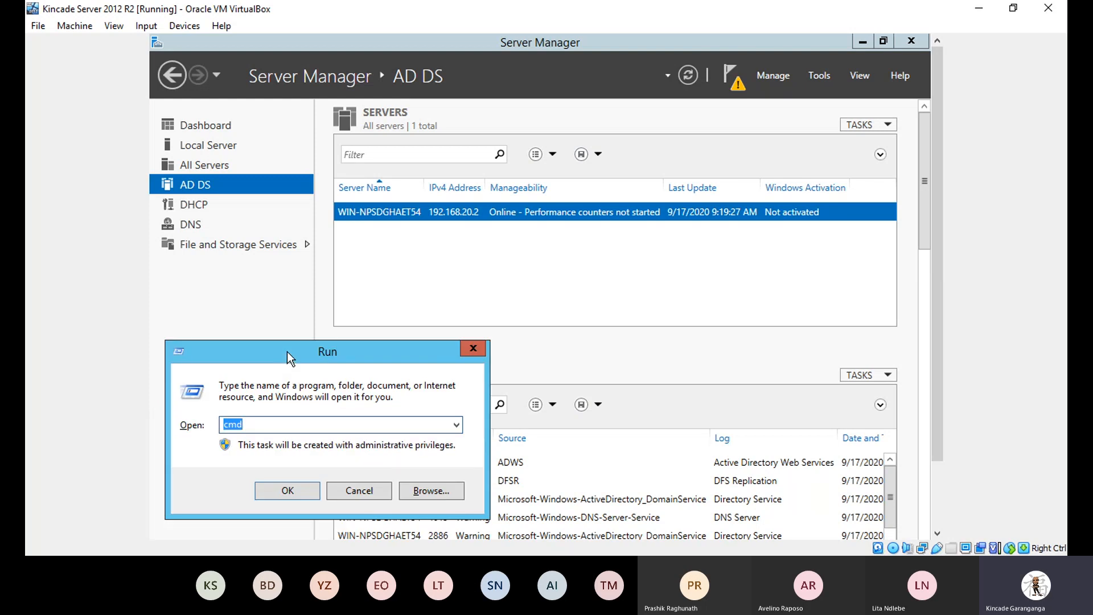
{"action": "key", "text": "Return"}
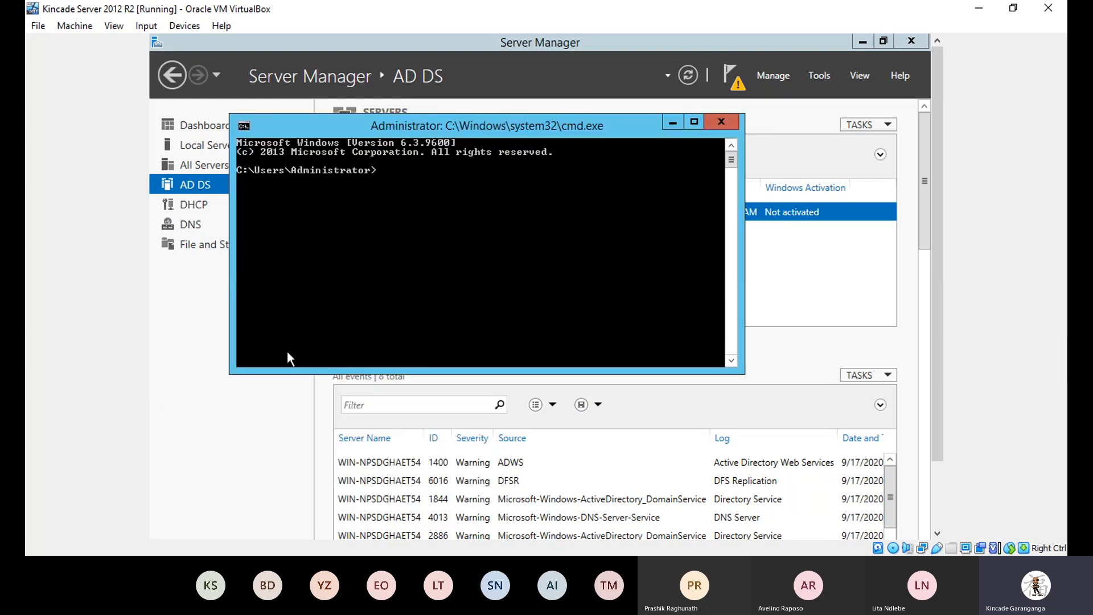